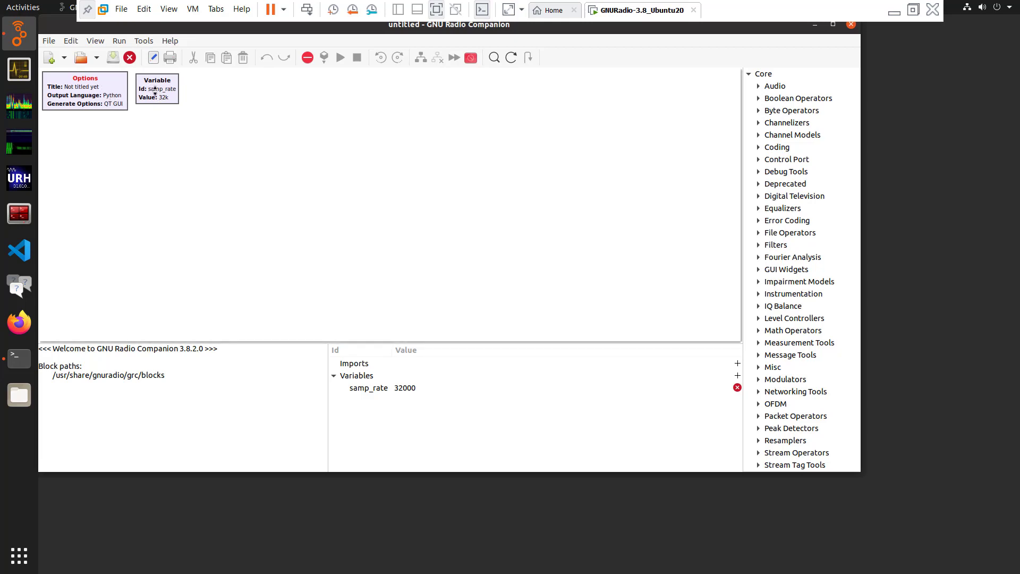
Set the Id in the Options block's properties to sine_wave_generator.
left_click(96, 91)
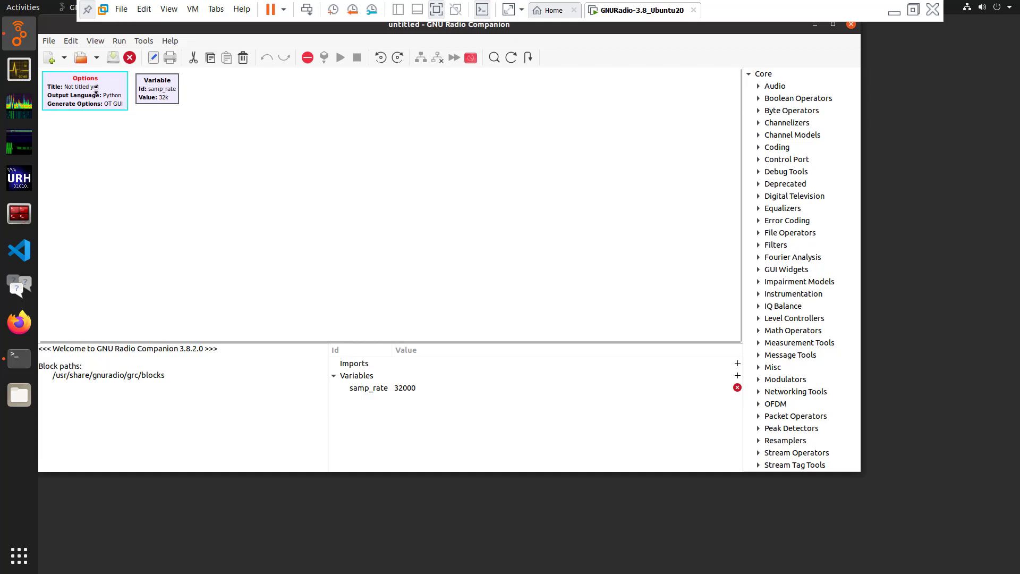
right_click(96, 91)
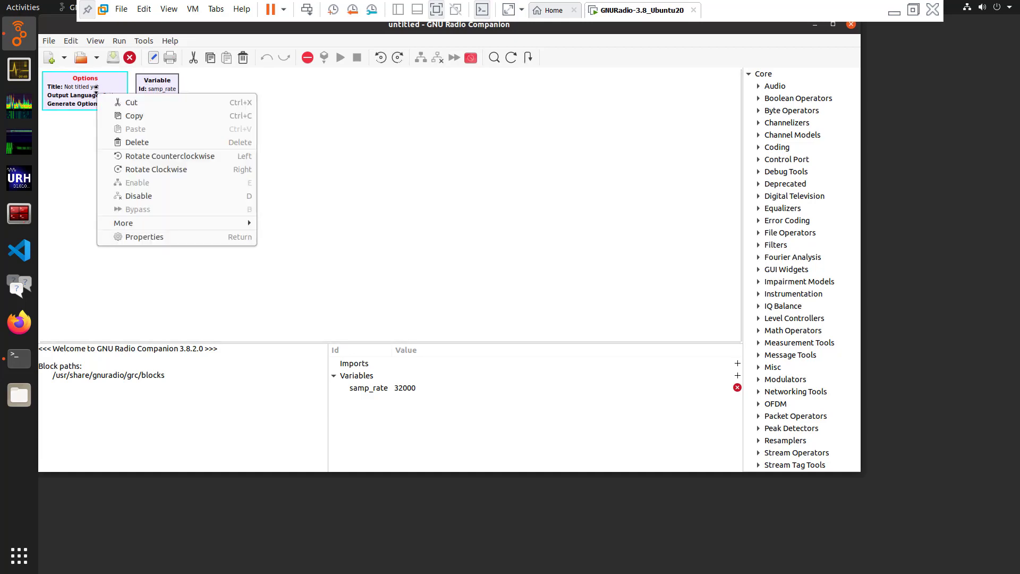
left_click(144, 237)
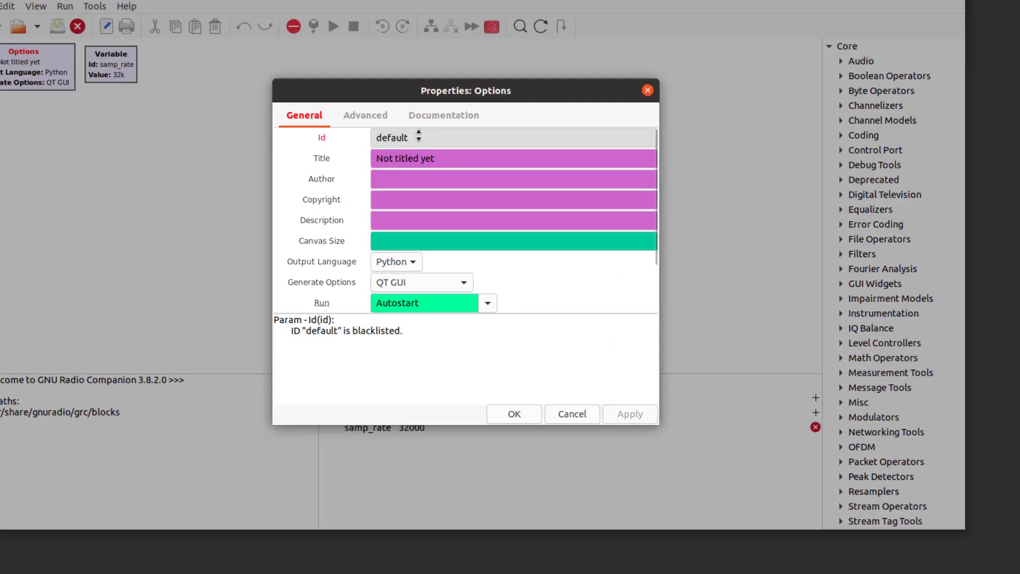
left_click_drag(410, 149, 321, 139)
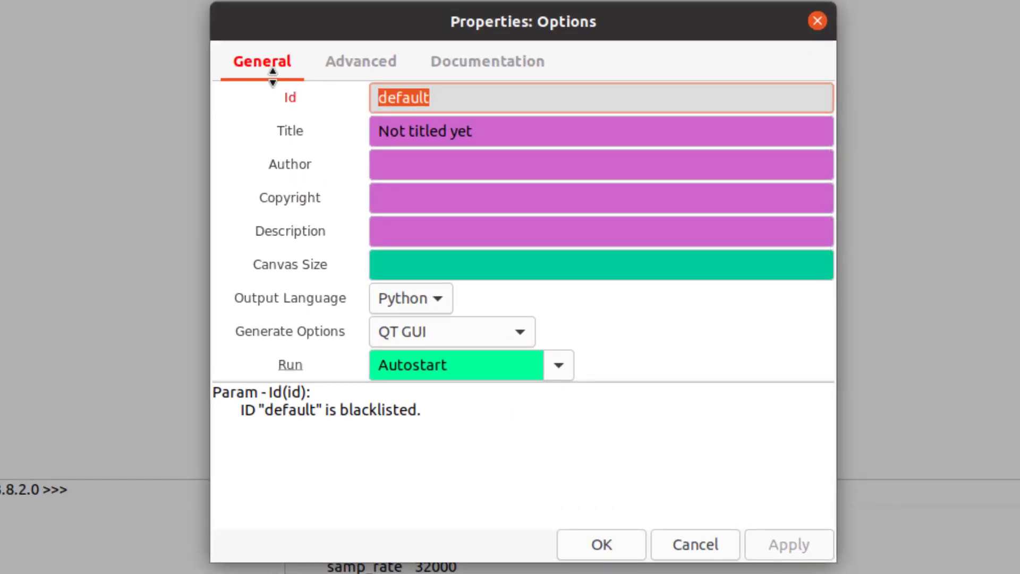
type("sine")
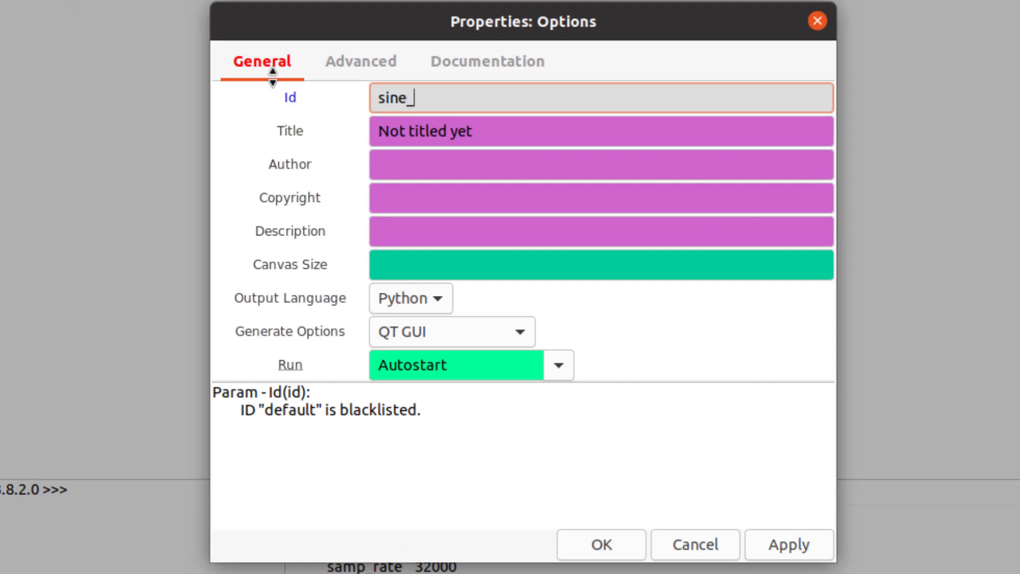
type("_wave_gene")
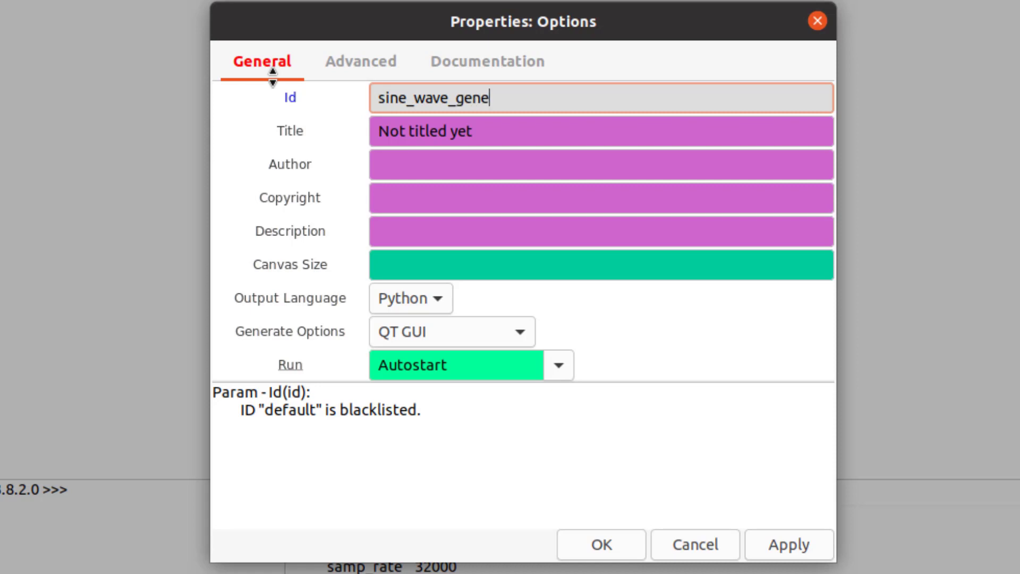
type("rator")
Copy the Id sine_wave_generator into the Options block's Title and confirm the properties.
key("shift+Left")
key("shift+Left")
key("shift+Left")
key("shift+Left")
key("shift+Left")
key("shift+Left")
key("shift+Left")
key("shift+Left")
key("shift+Left")
key("shift+Left")
key("shift+Left")
key("shift+Left")
key("shift+Left")
key("shift+Left")
key("shift+Left")
key("shift+Left")
key("shift+Left")
key("shift+Left")
key("shift+Left")
key("ctrl+c")
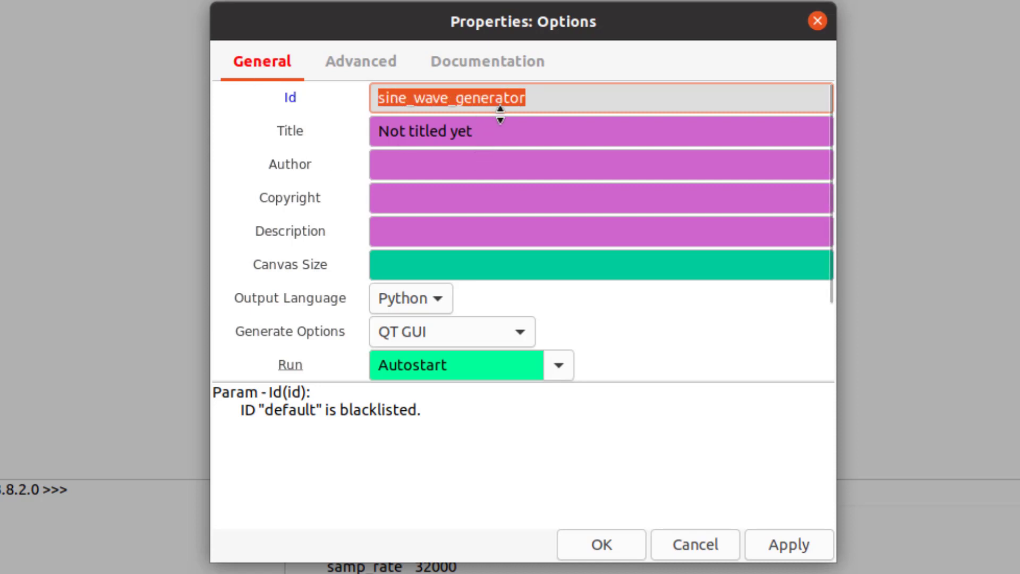
key("Tab")
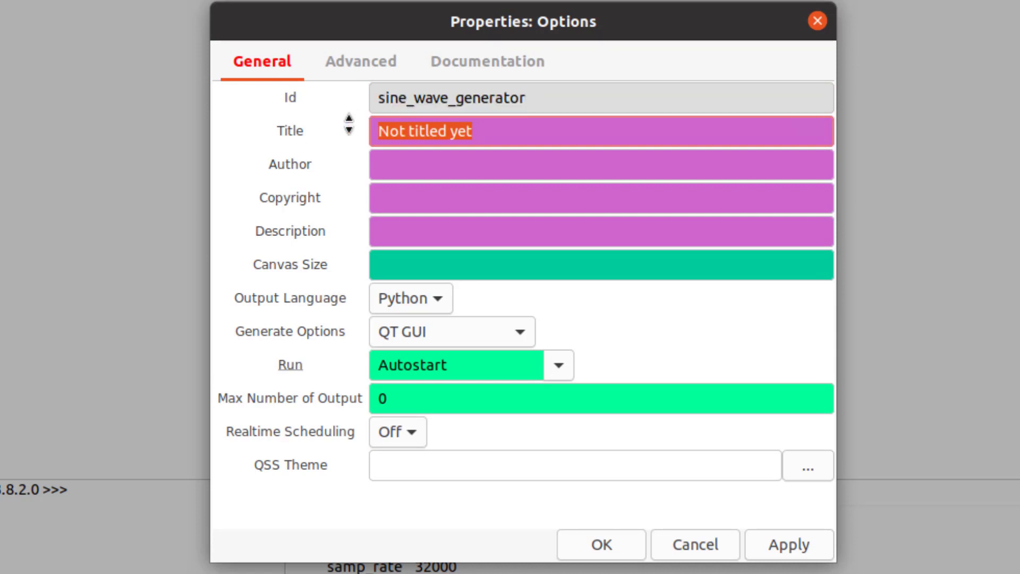
key("ctrl+v")
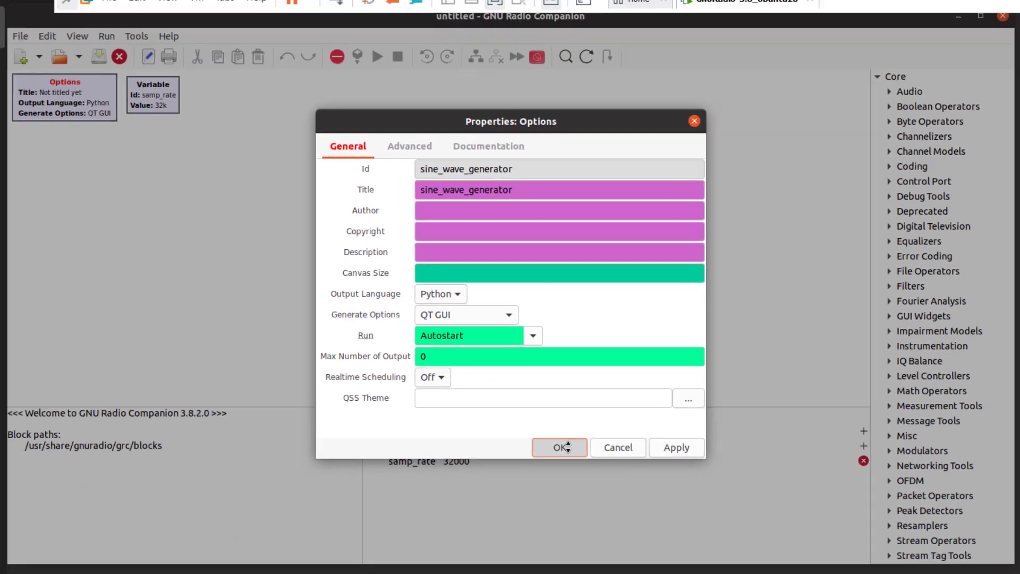
left_click(614, 543)
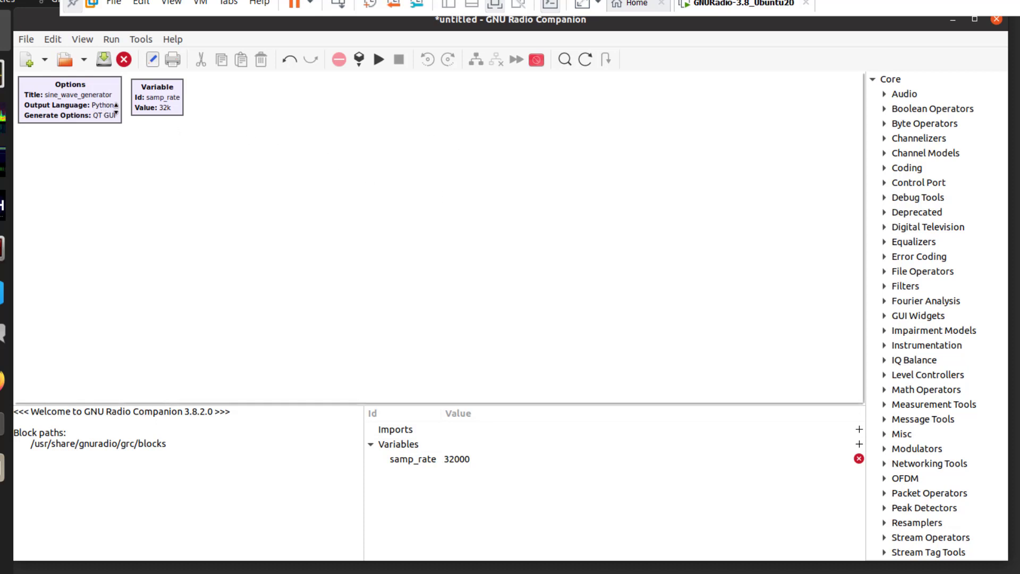
Rename the samp_rate variable block to fs and set its value to 44100.
double_click(168, 99)
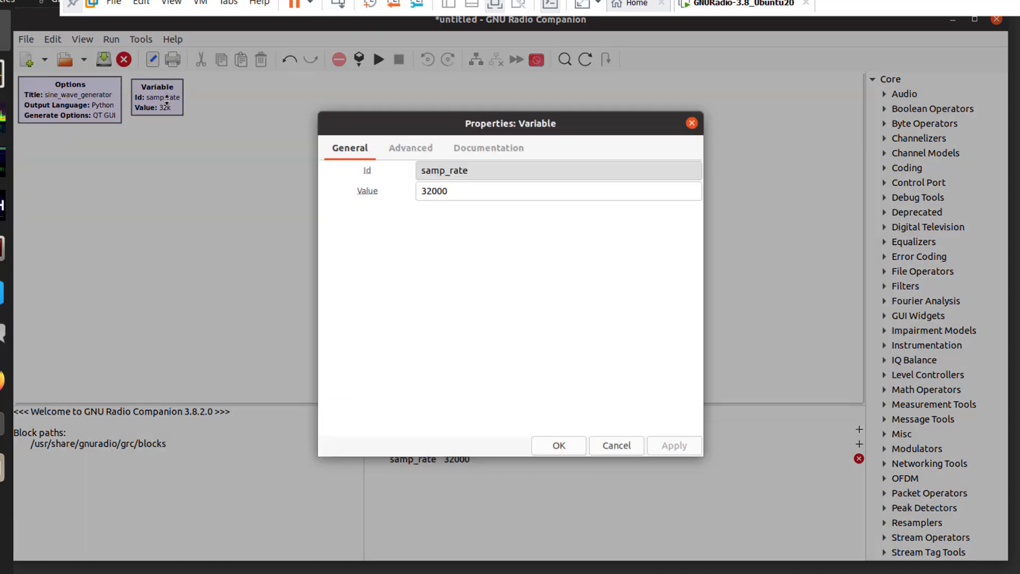
double_click(477, 169)
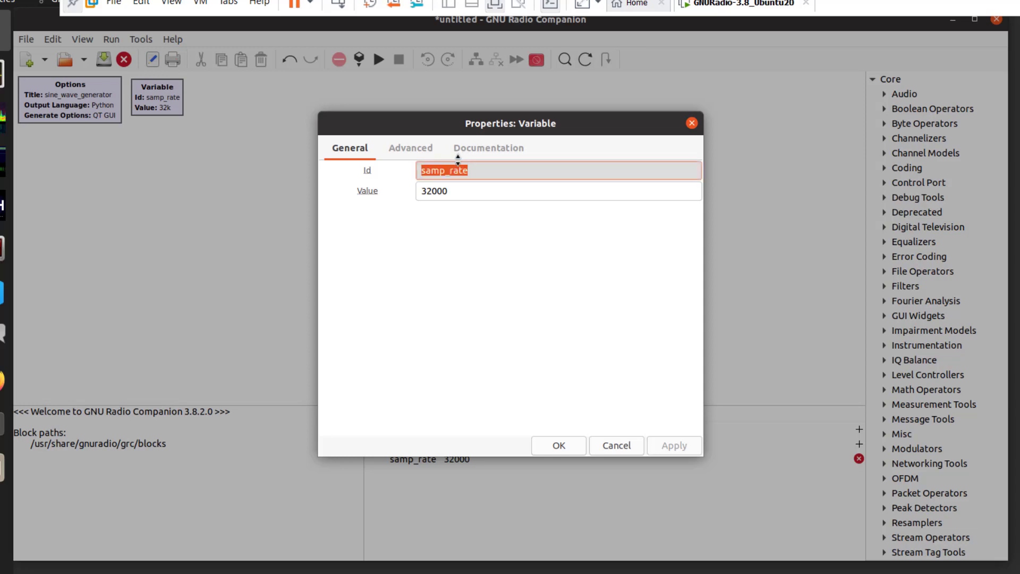
type("fs")
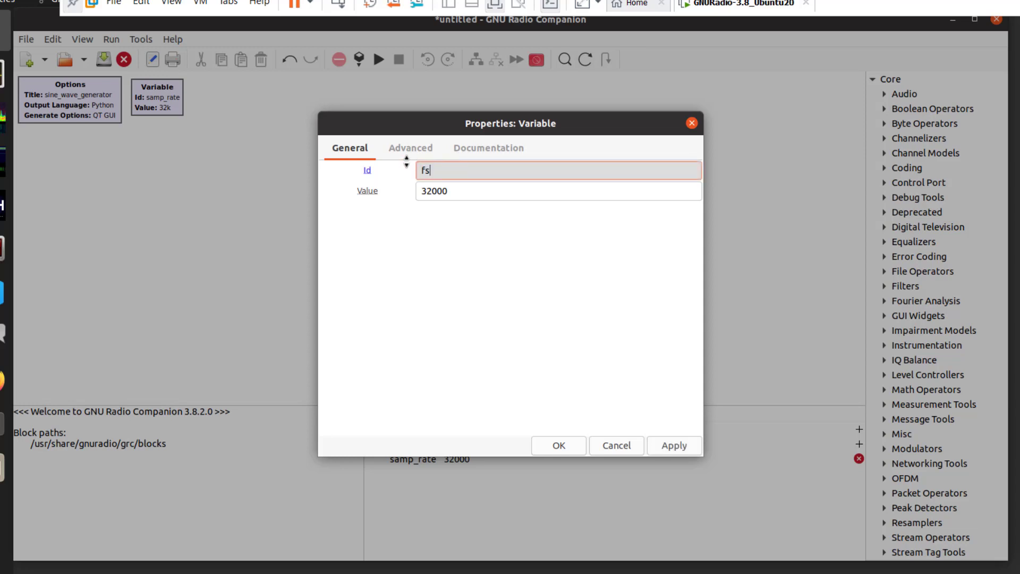
left_click(445, 193)
double_click(446, 191)
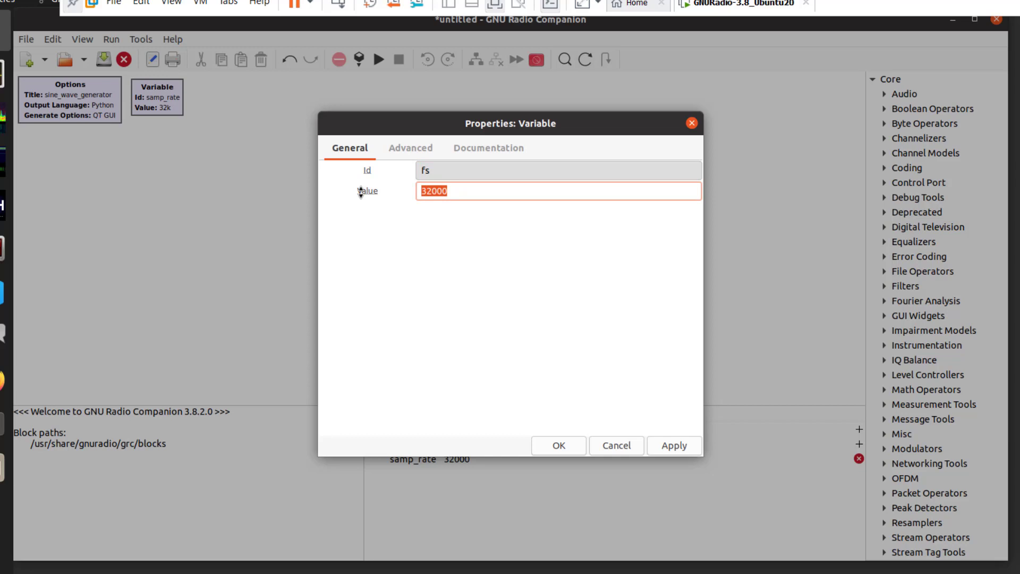
type("44100")
left_click(560, 446)
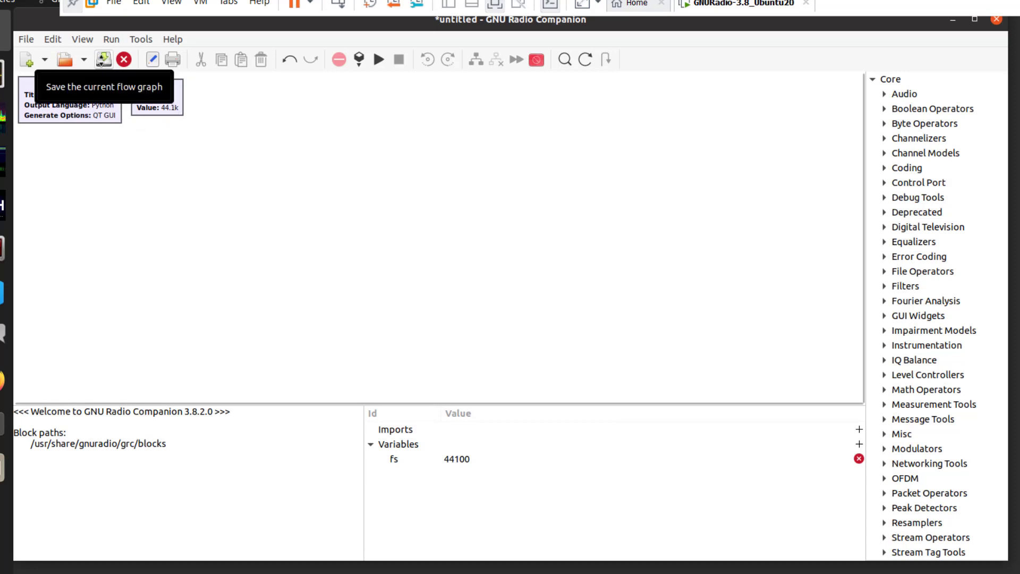
Save the flow graph as sine_wave_generator.grc in the tmp folder.
left_click(104, 59)
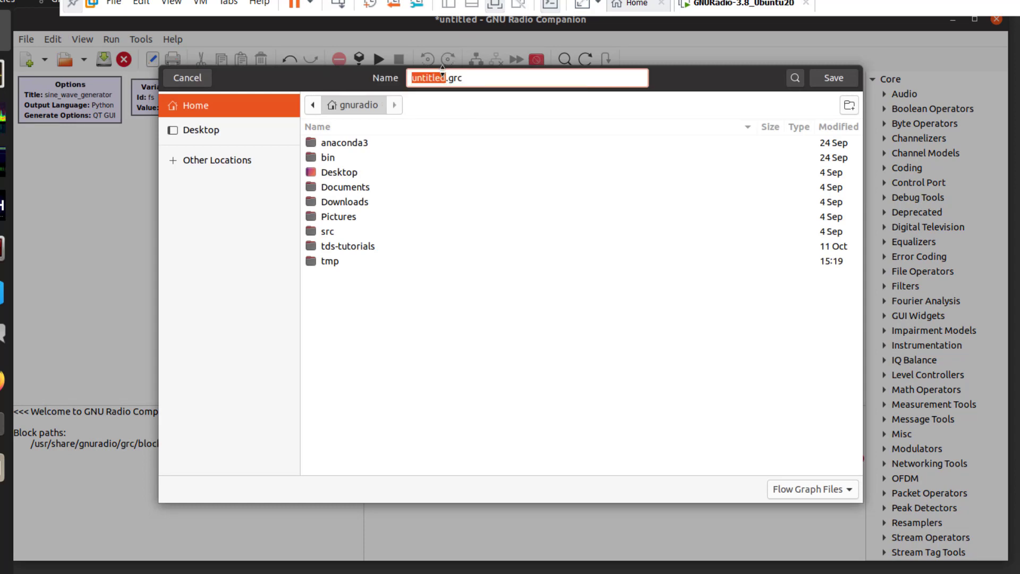
key("ctrl+v")
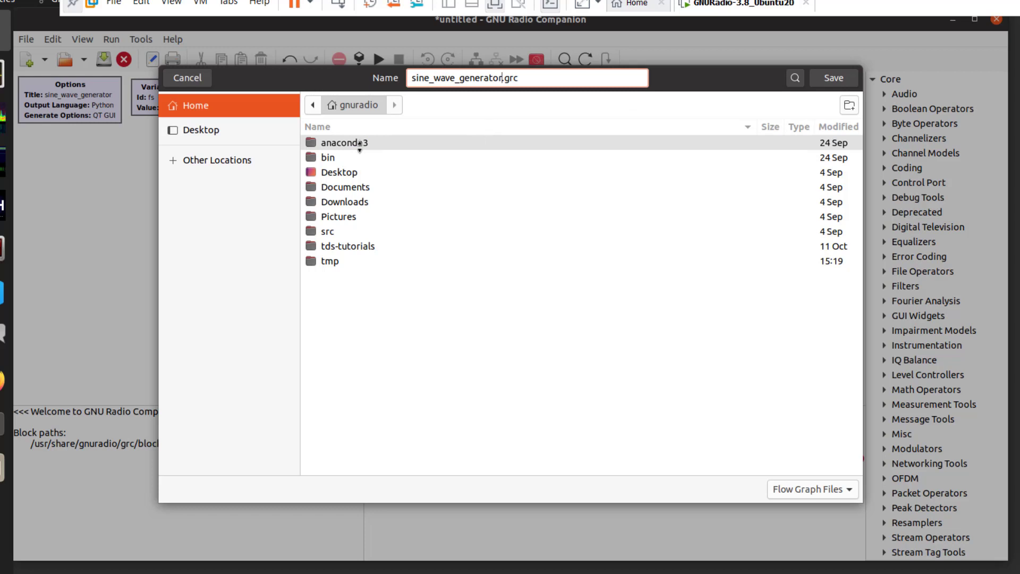
double_click(351, 261)
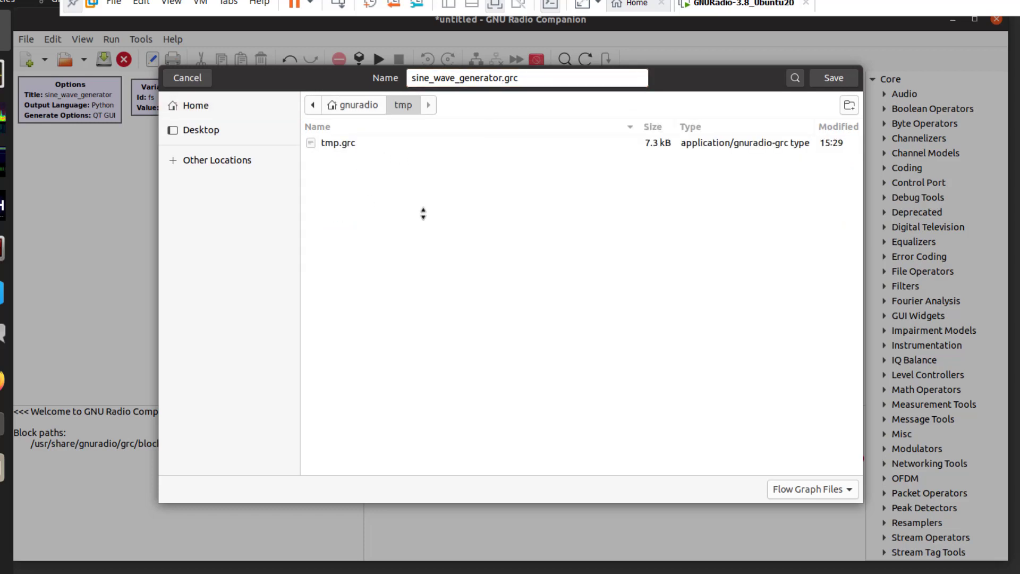
left_click(827, 76)
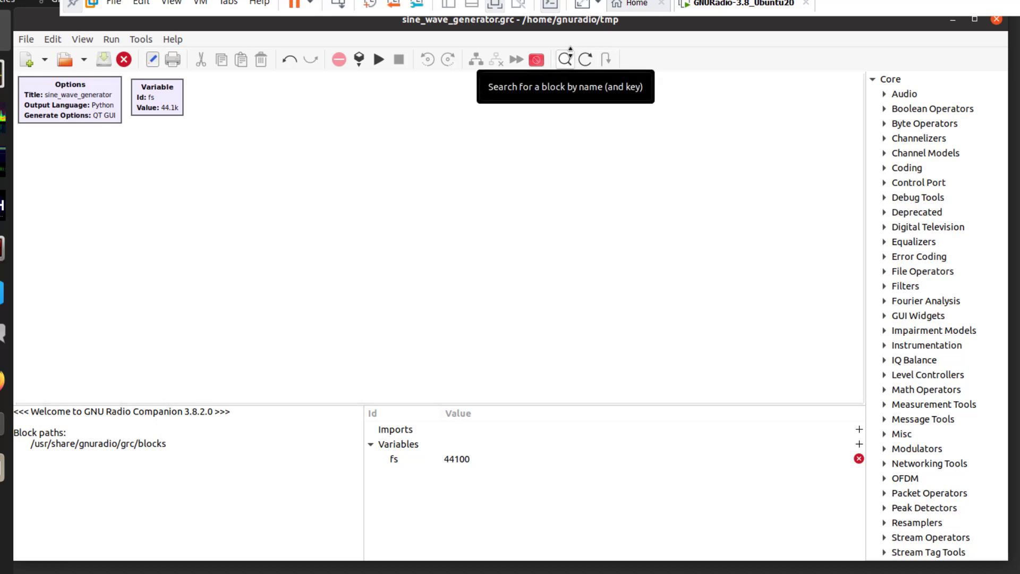
Search the block library for "signal" to find the source block, and clear the search text.
left_click(567, 55)
type("signal")
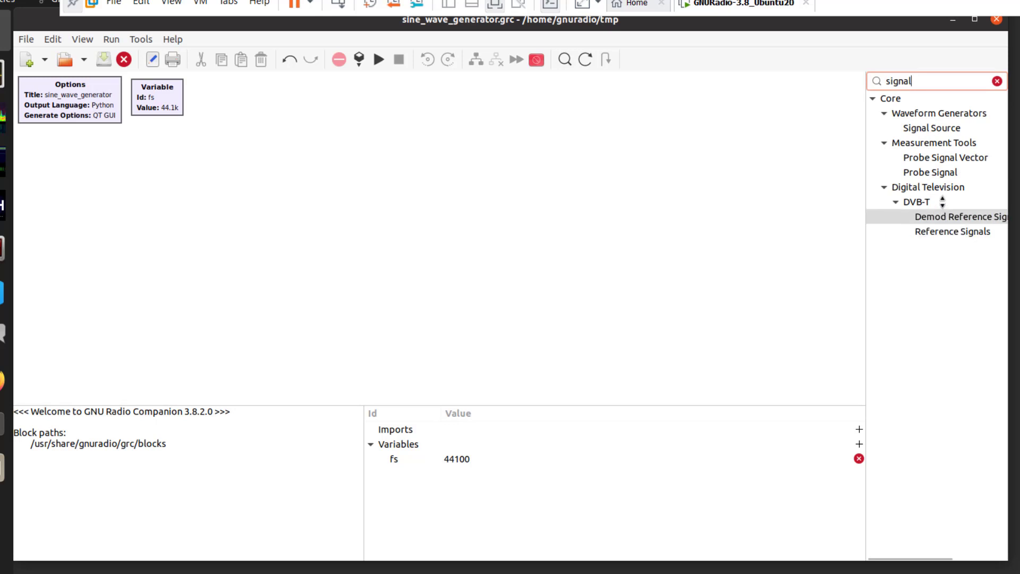
mouse_move(940, 110)
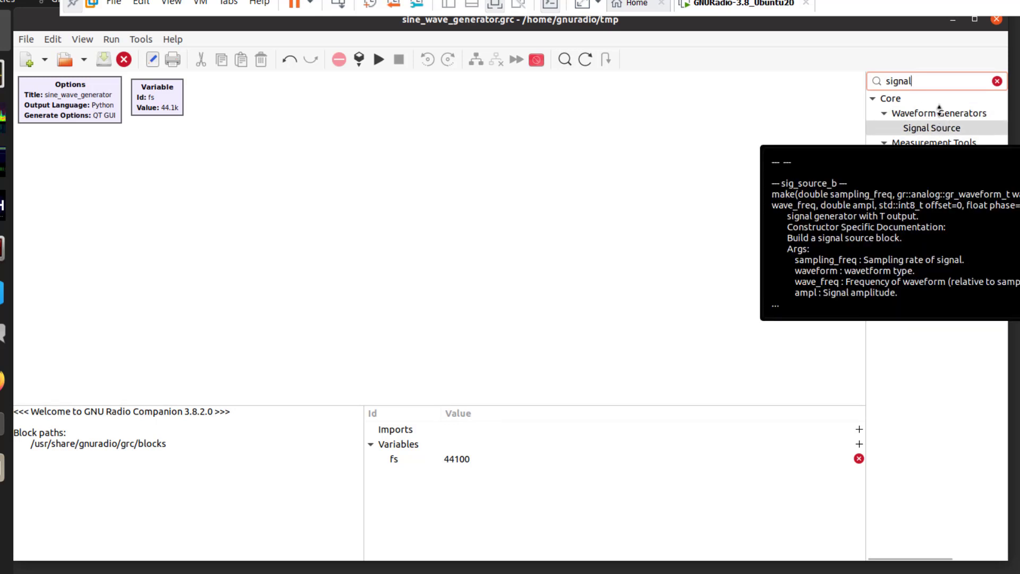
key("BackSpace")
key("BackSpace")
key("BackSpace")
key("BackSpace")
key("BackSpace")
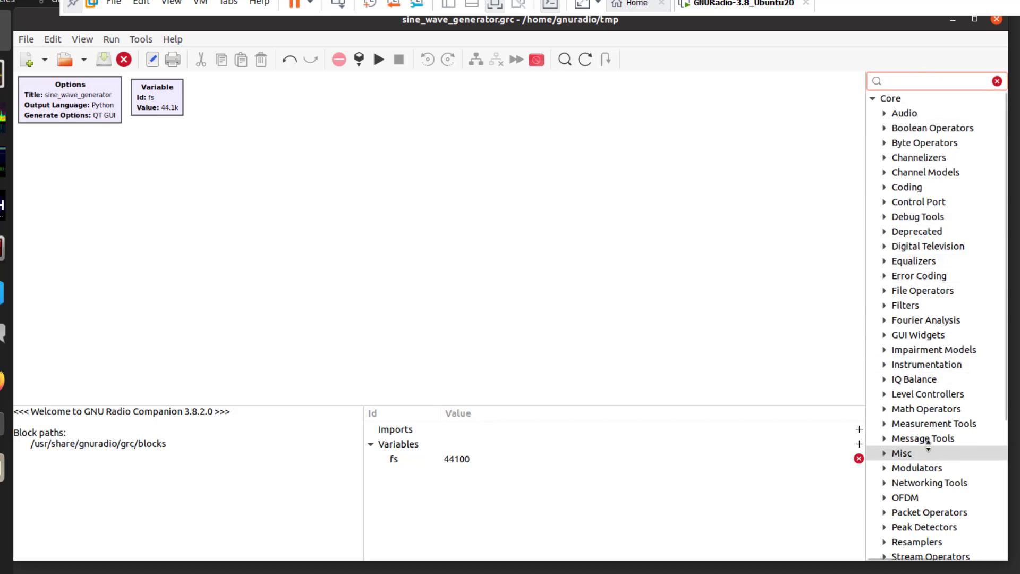
Add a Signal Source block from the Waveform Generators category to the canvas, below the Options and Variable blocks.
scroll(929, 451, "down", 4)
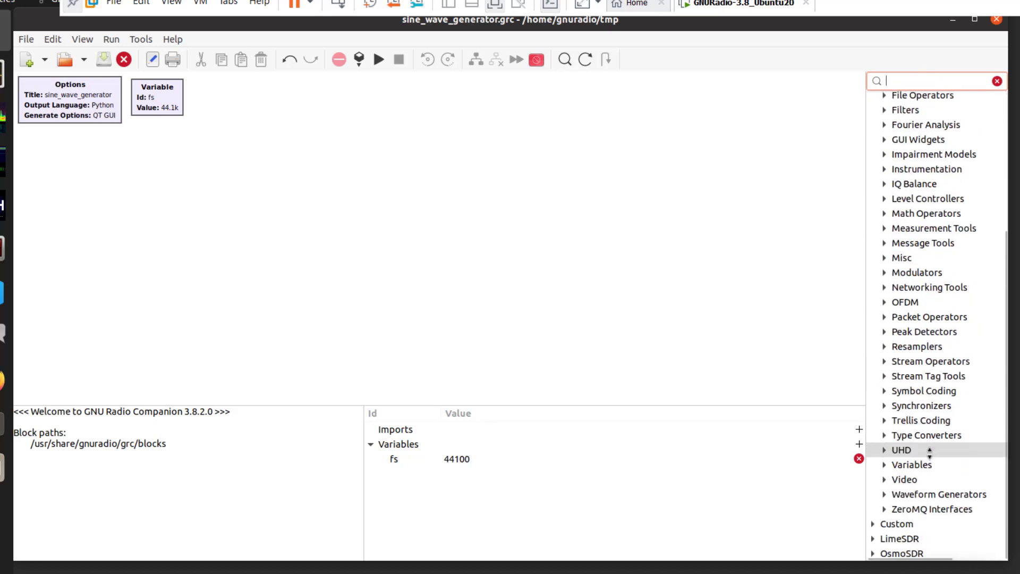
left_click(926, 495)
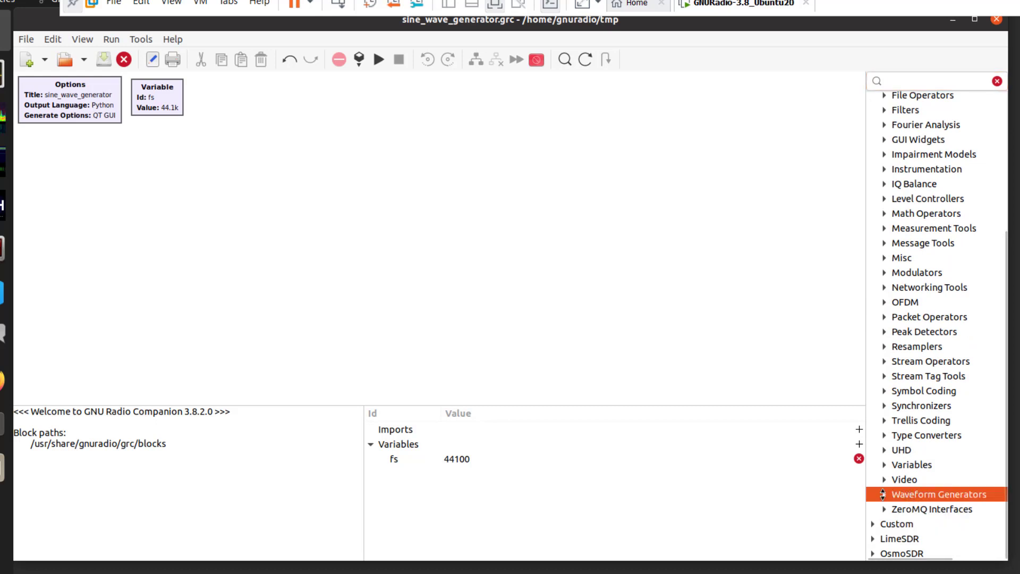
left_click(884, 494)
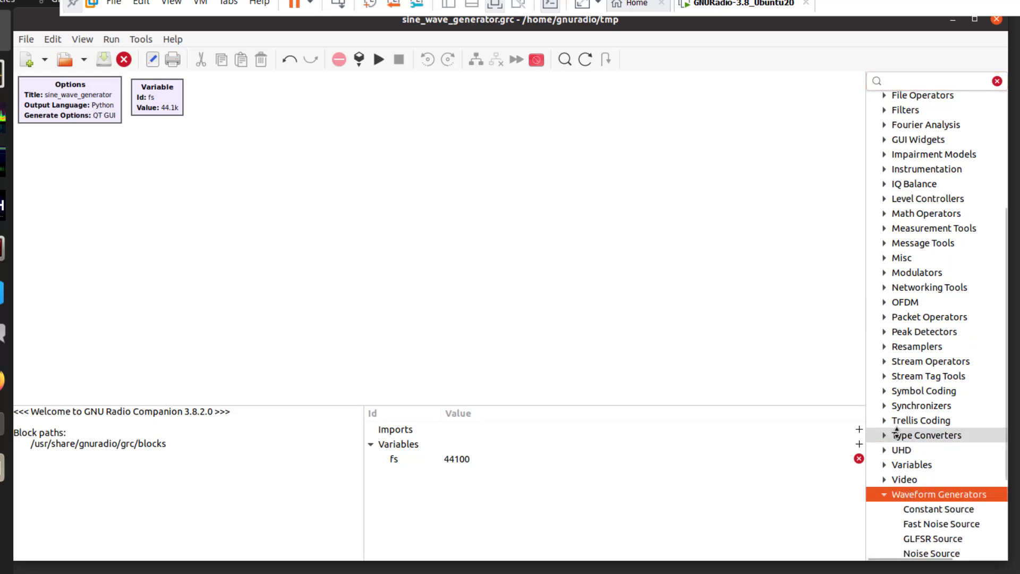
scroll(962, 534, "down", 5)
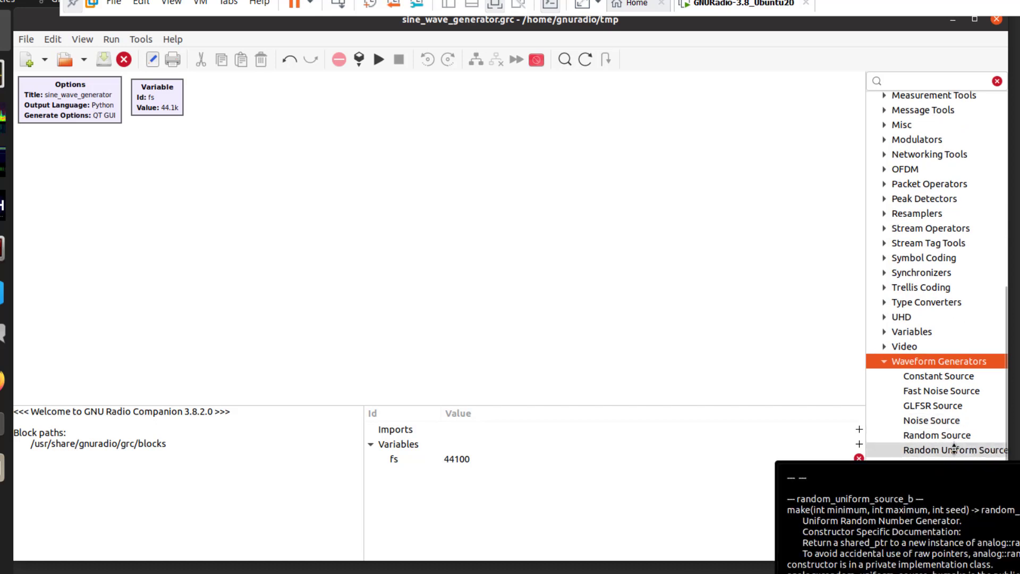
mouse_move(955, 464)
mouse_move(955, 464)
left_mouse_down()
mouse_move(611, 253)
mouse_move(305, 182)
mouse_move(217, 223)
left_mouse_up()
left_click_drag(272, 248, 205, 212)
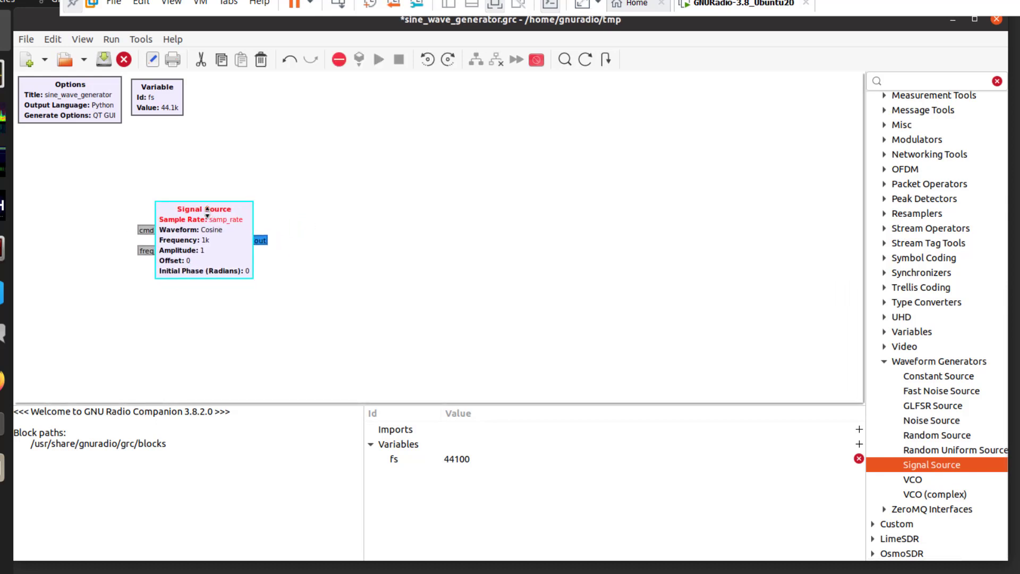
In the Signal Source's properties, set the sample rate to fs and the output type to float.
right_click(177, 234)
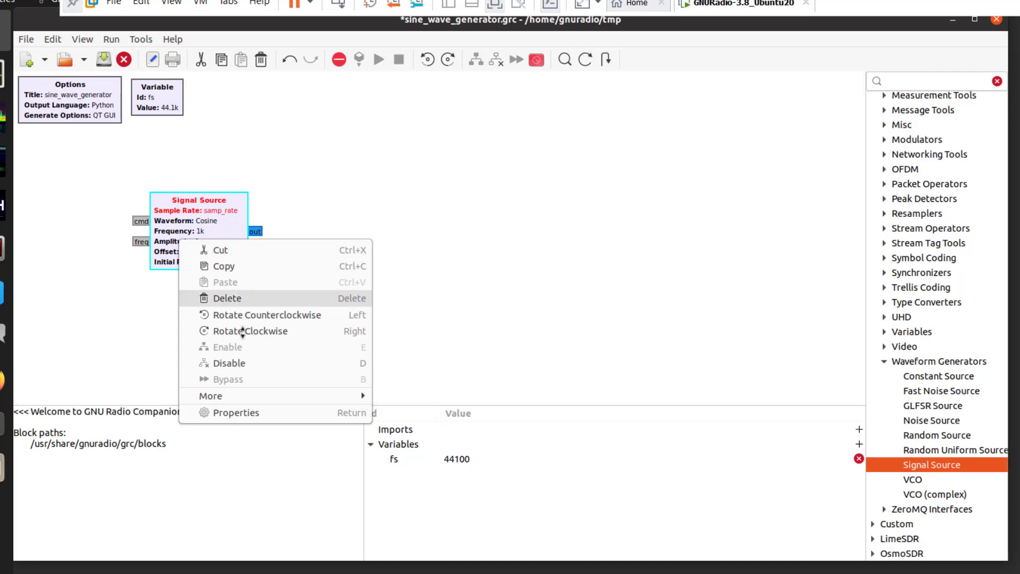
left_click(236, 413)
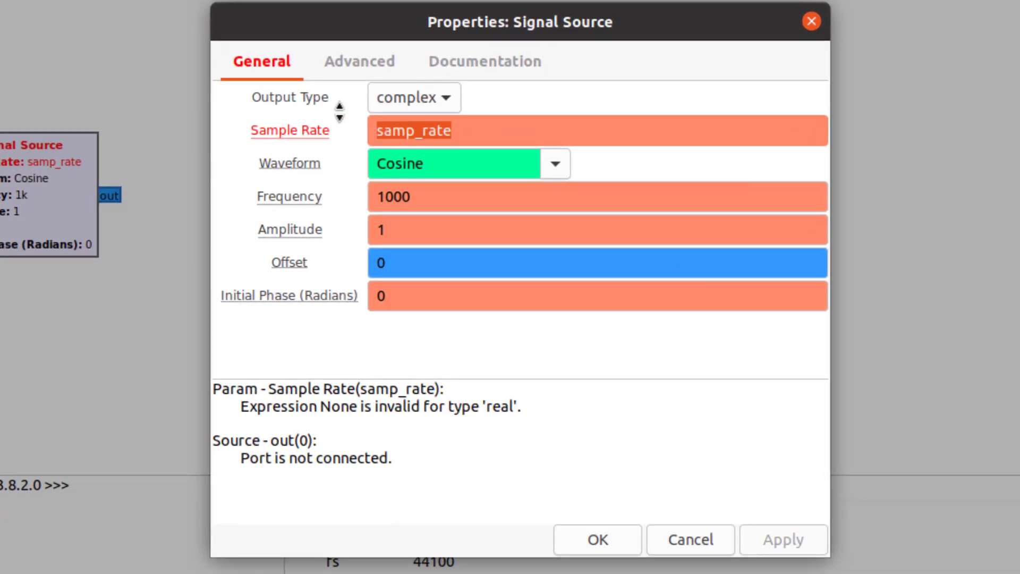
type("fs")
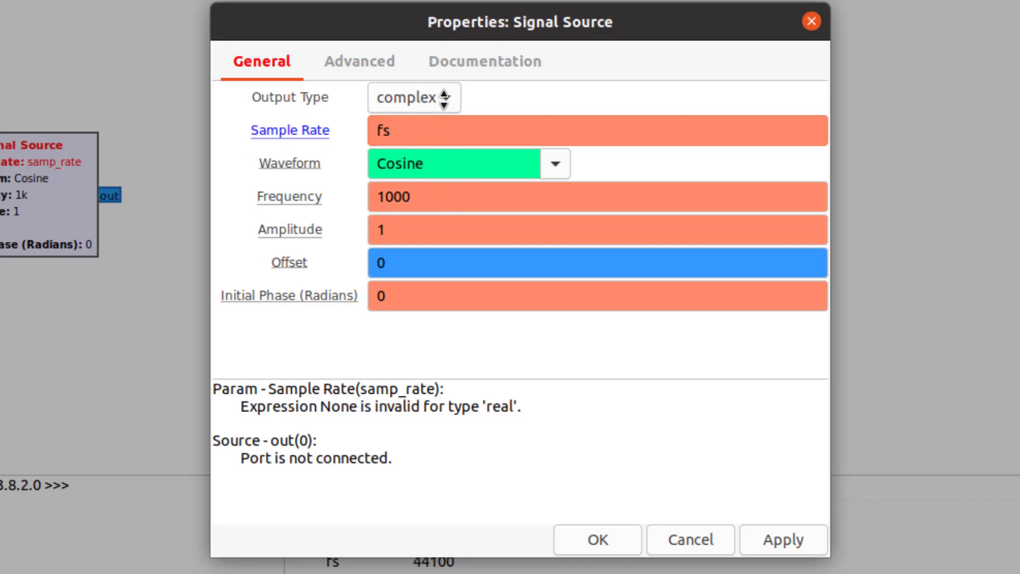
left_click(448, 95)
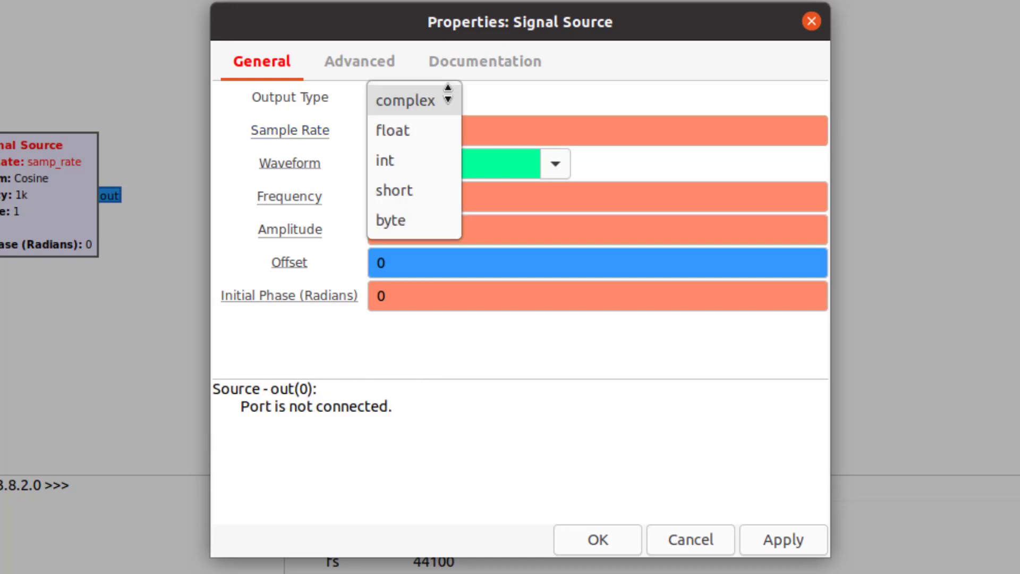
left_click(417, 129)
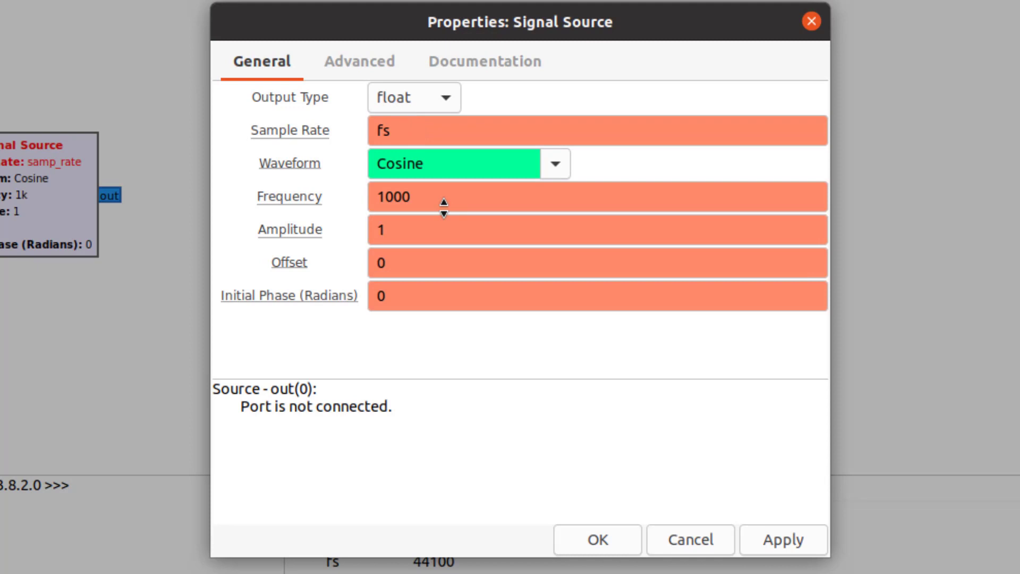
Set the Signal Source's waveform to Sine.
left_click(453, 159)
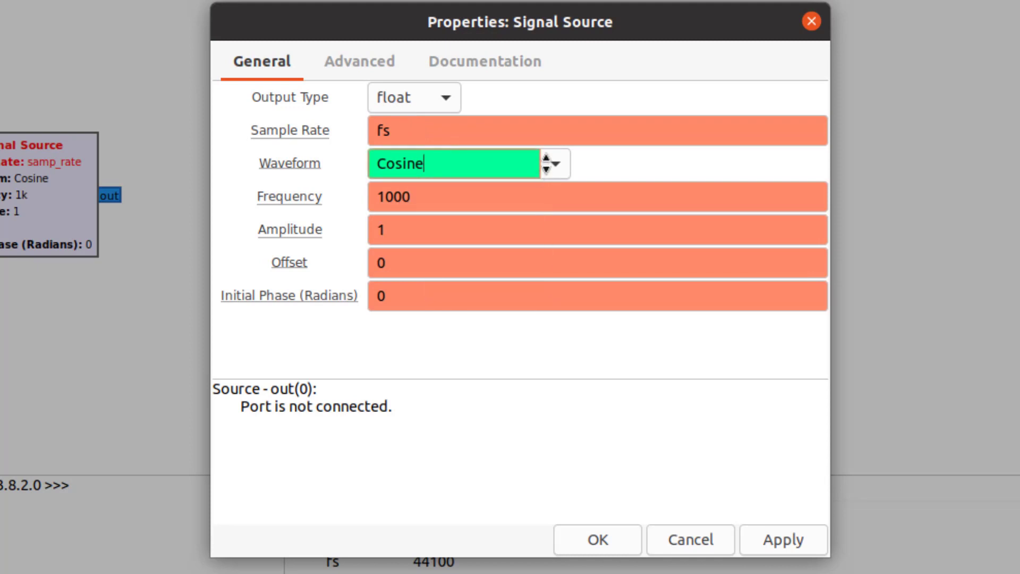
left_click(548, 163)
left_click(453, 228)
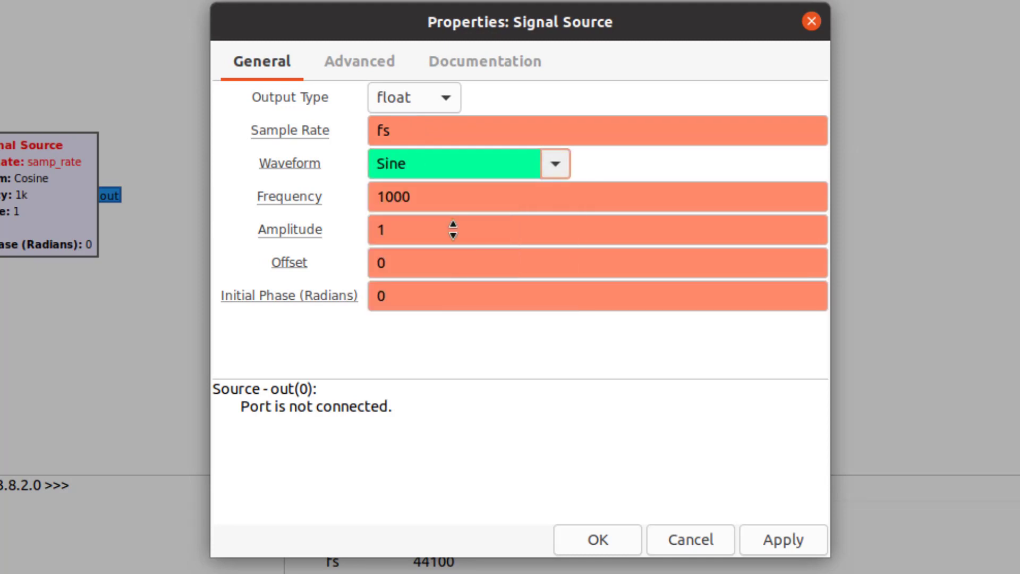
Set the Signal Source's frequency to the variable frequency and its amplitude to the variable amplitude, and apply the properties.
left_click_drag(451, 196, 349, 196)
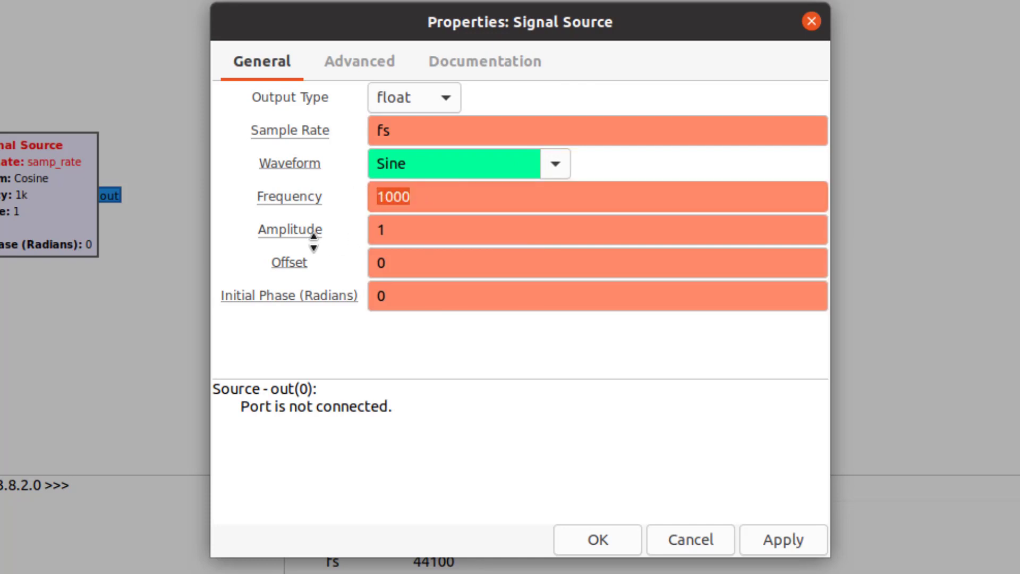
type("fre")
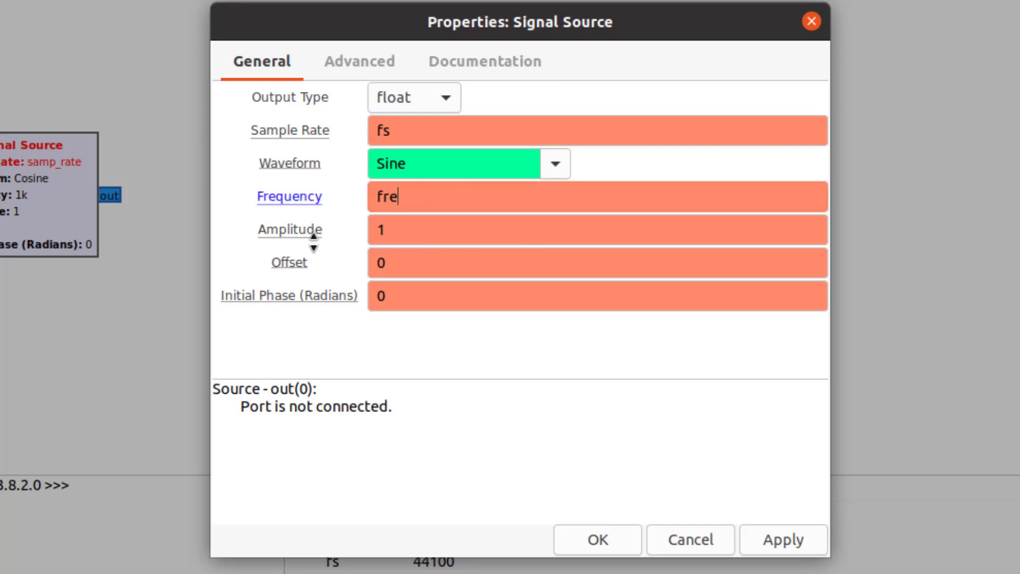
type("quency")
key("Tab")
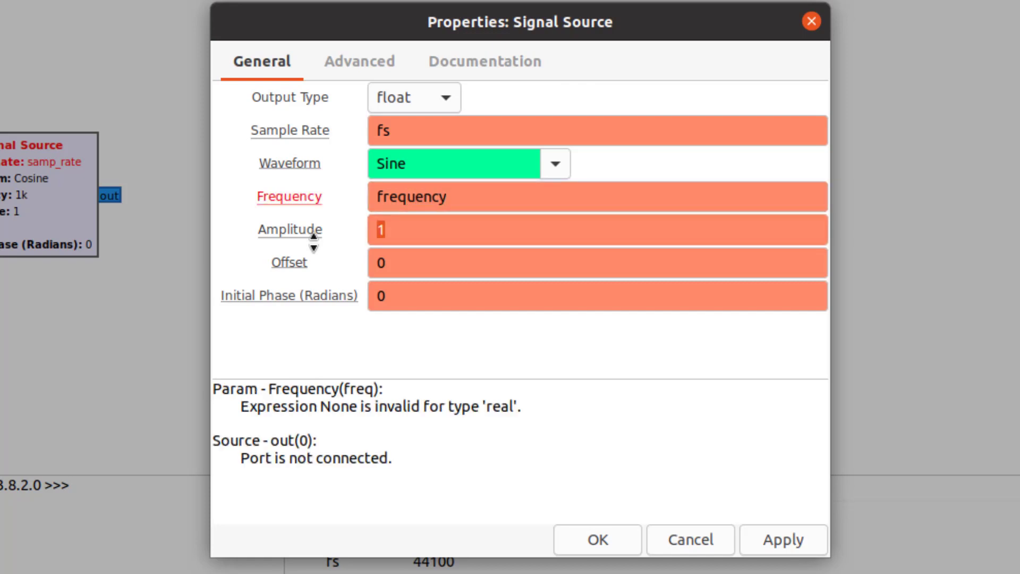
type("am")
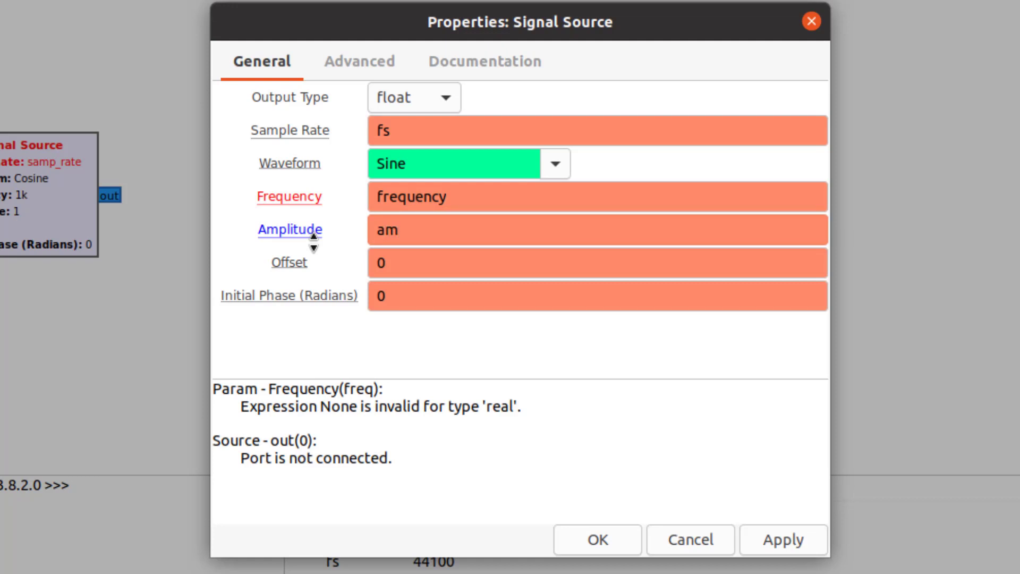
type("plitude")
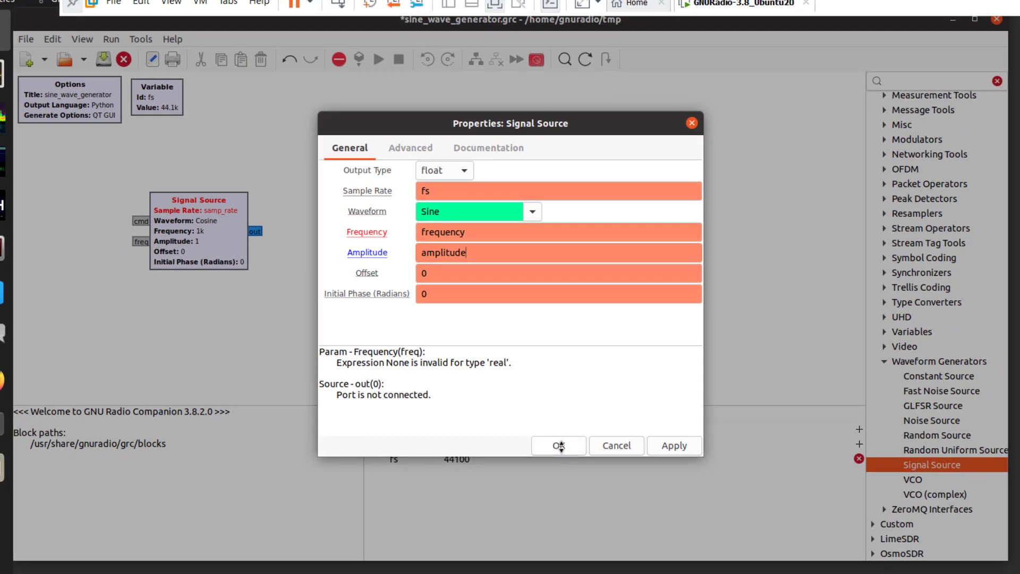
left_click(559, 446)
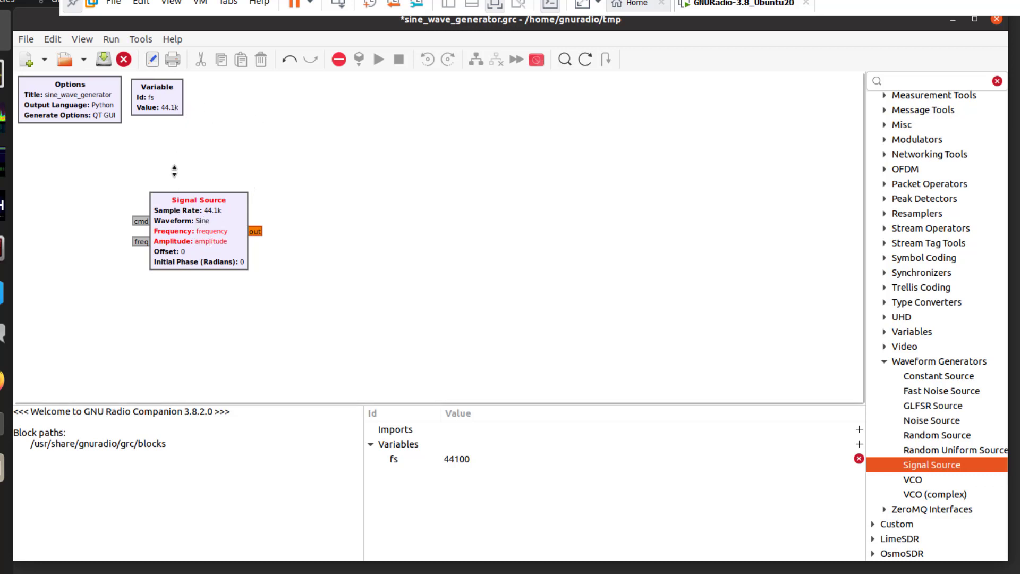
Find the Variable block with the search "var", add one beside the fs variable, and set its Id to frequency.
left_click(898, 84)
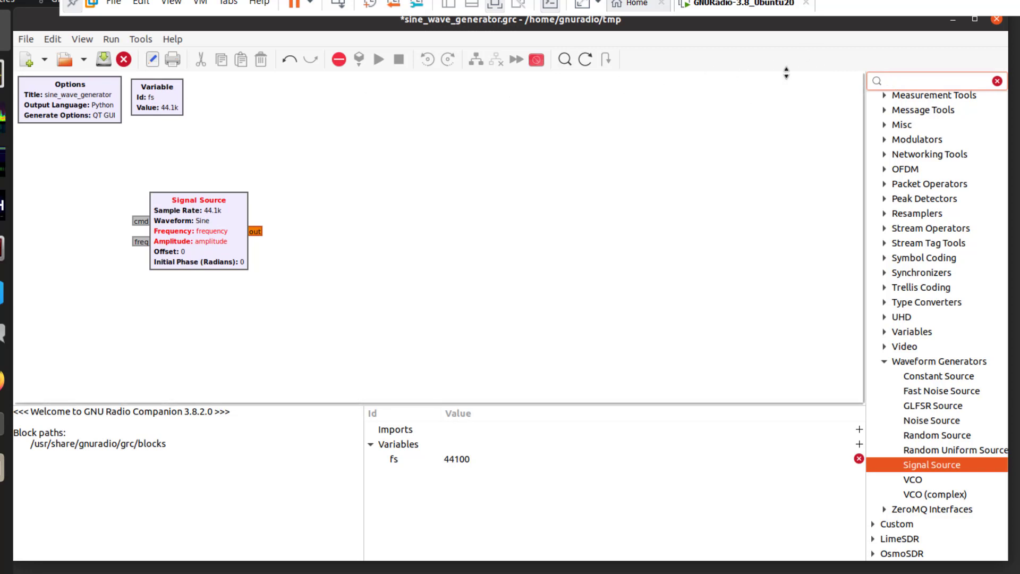
type("var")
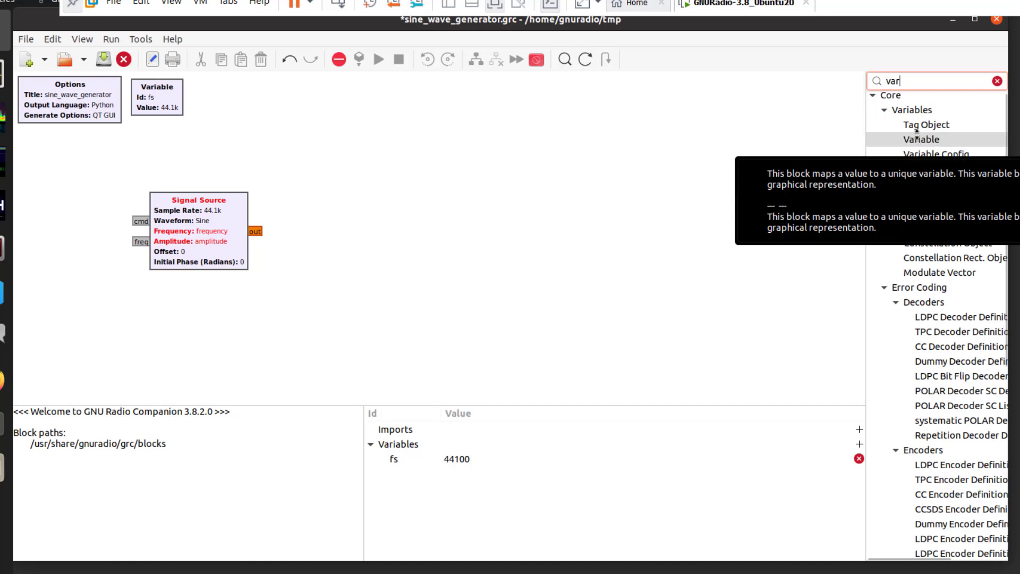
left_click_drag(917, 140, 236, 79)
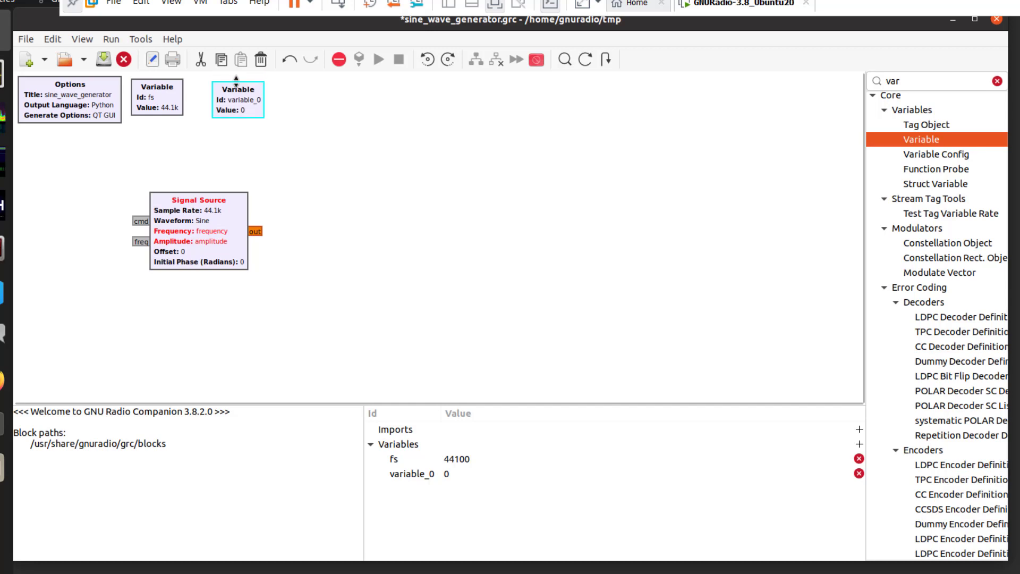
double_click(236, 86)
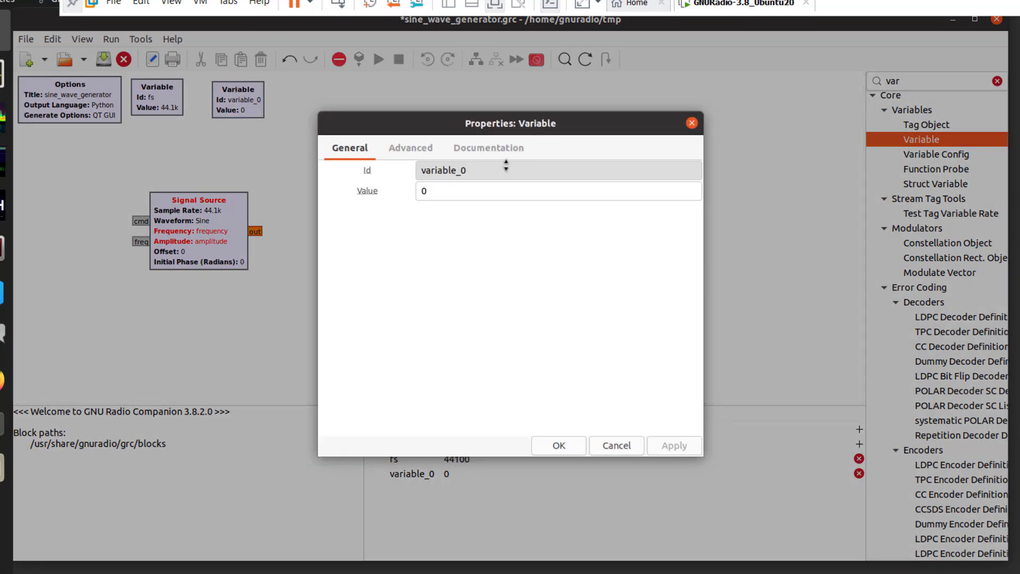
left_click_drag(498, 164, 335, 164)
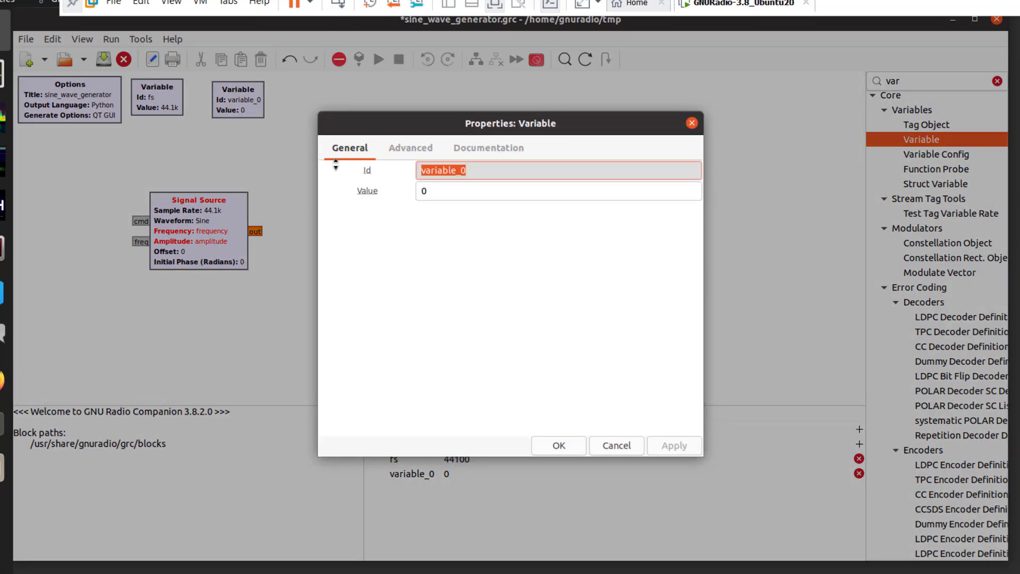
type("frequency")
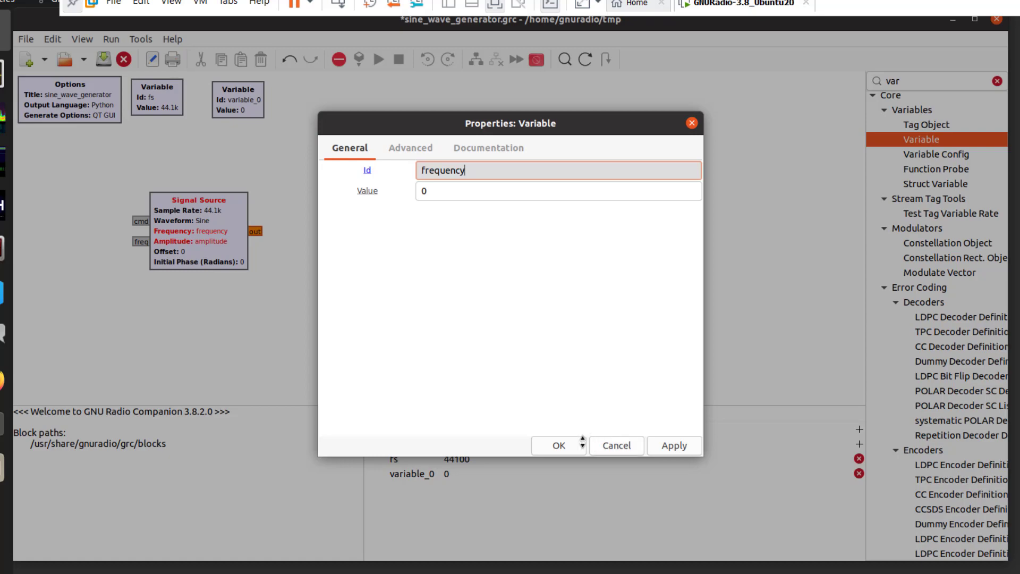
left_click(559, 445)
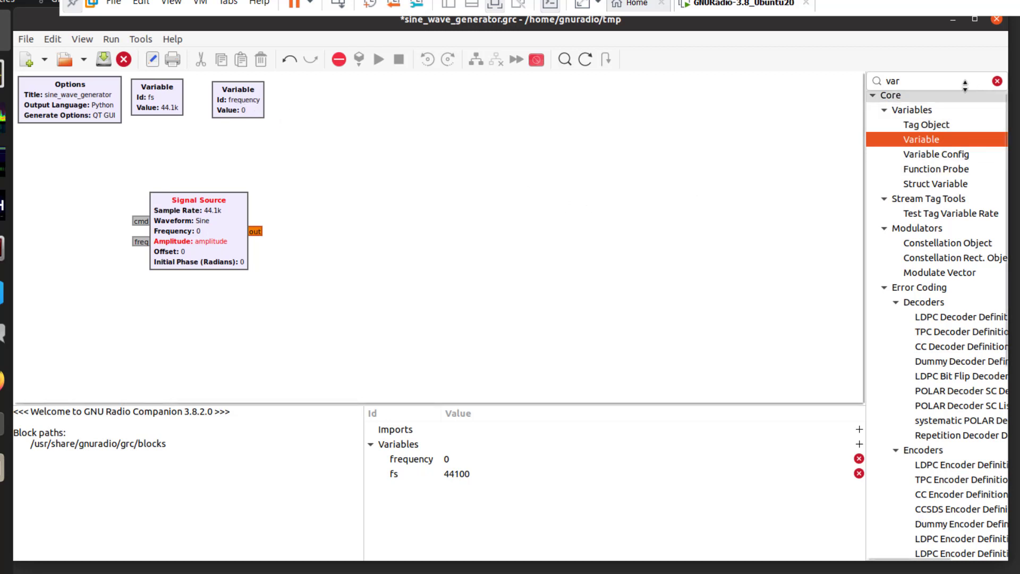
Search the block library for "rang" and add a QT GUI Range block to the canvas beyond the Signal Source.
left_click_drag(925, 80, 857, 71)
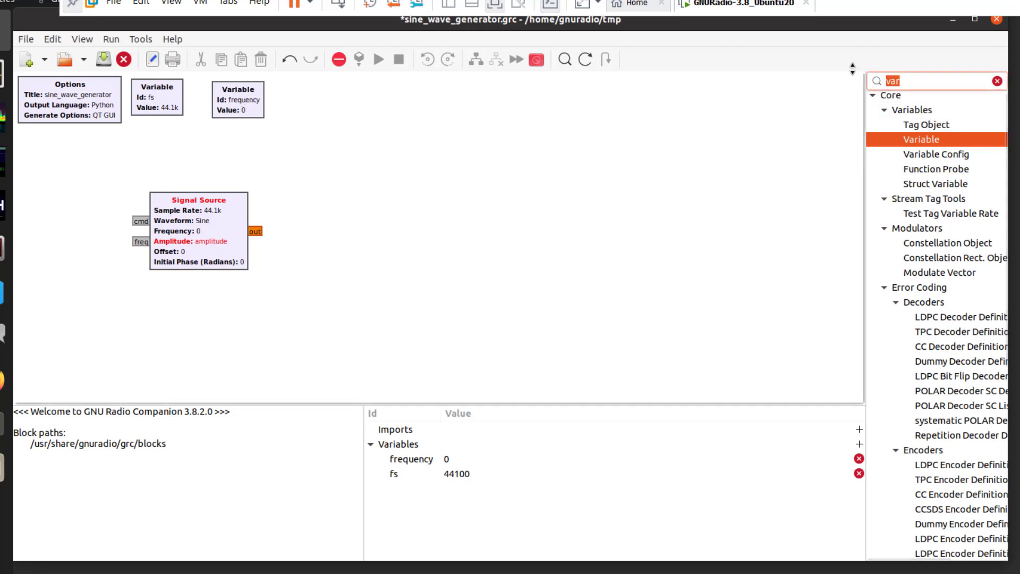
type("rang")
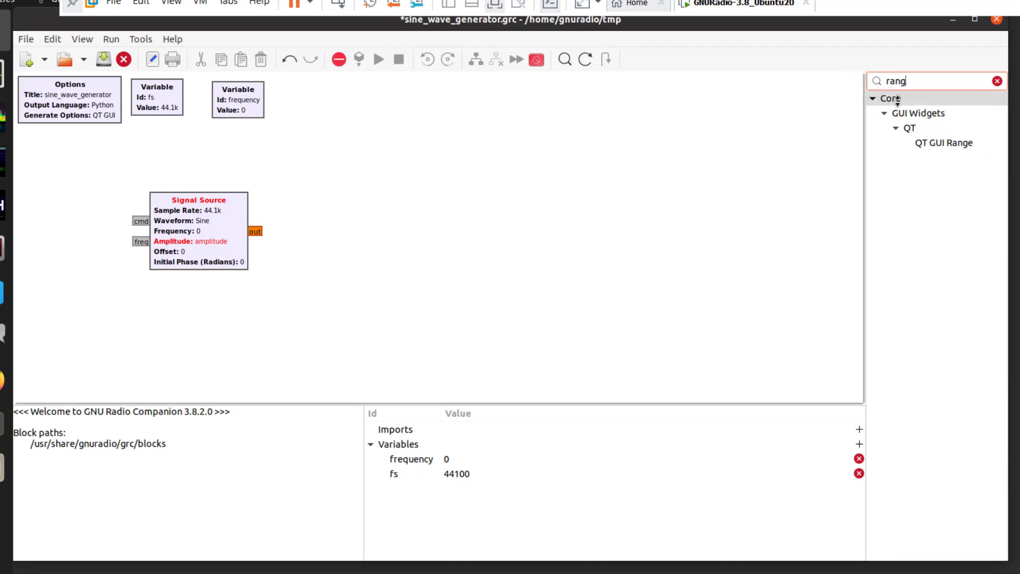
left_click(966, 142)
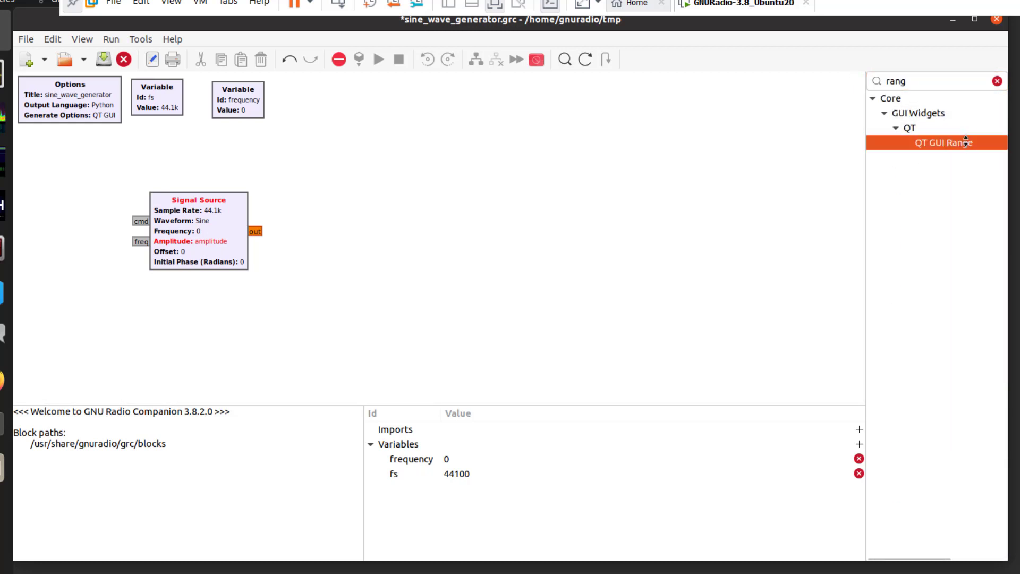
left_click_drag(966, 142, 392, 134)
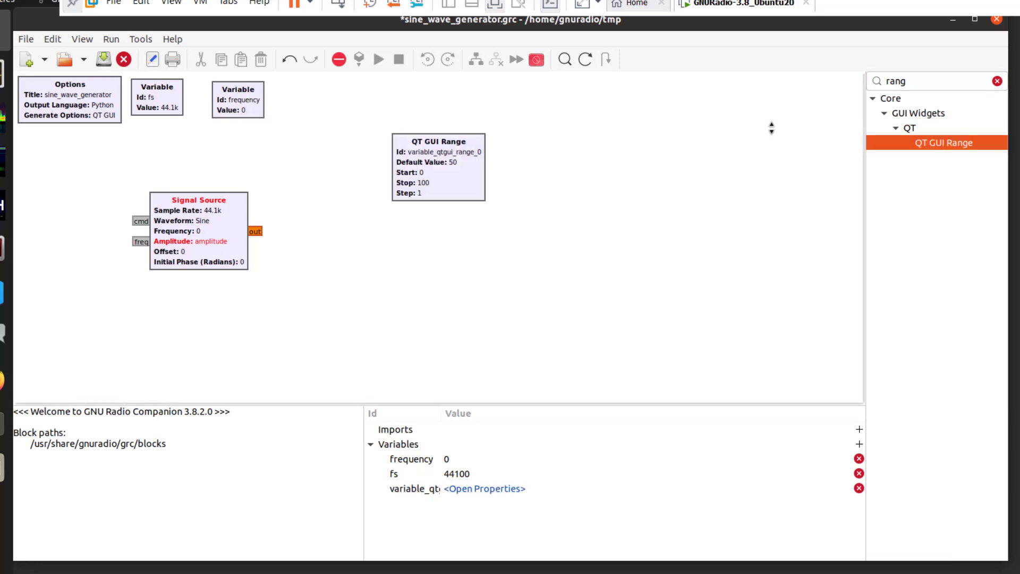
Clear the library search and add a second QT GUI Range block from the GUI Widgets QT category, well apart from the first.
left_click(921, 81)
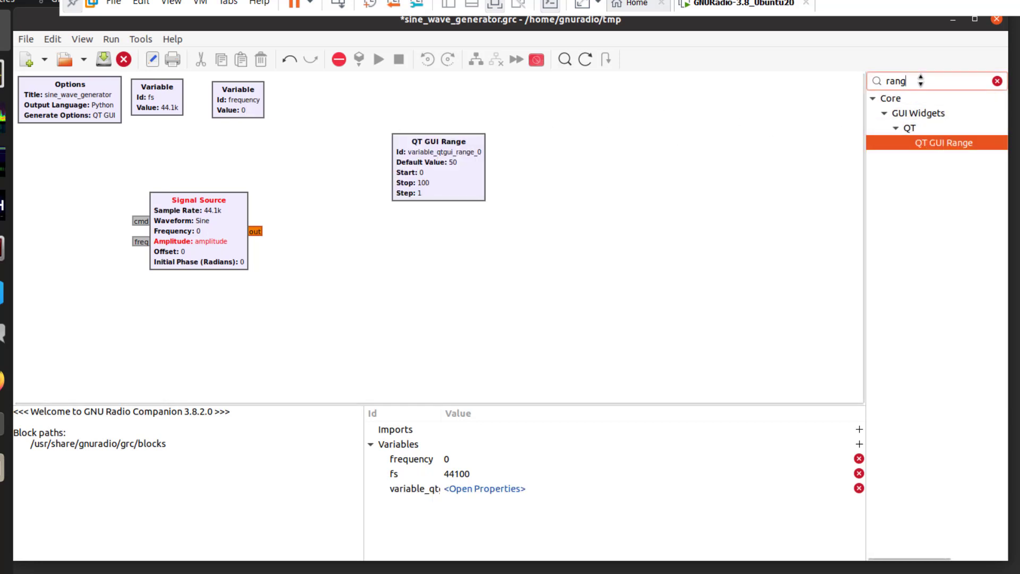
key("BackSpace")
key("BackSpace")
key("BackSpace")
key("BackSpace")
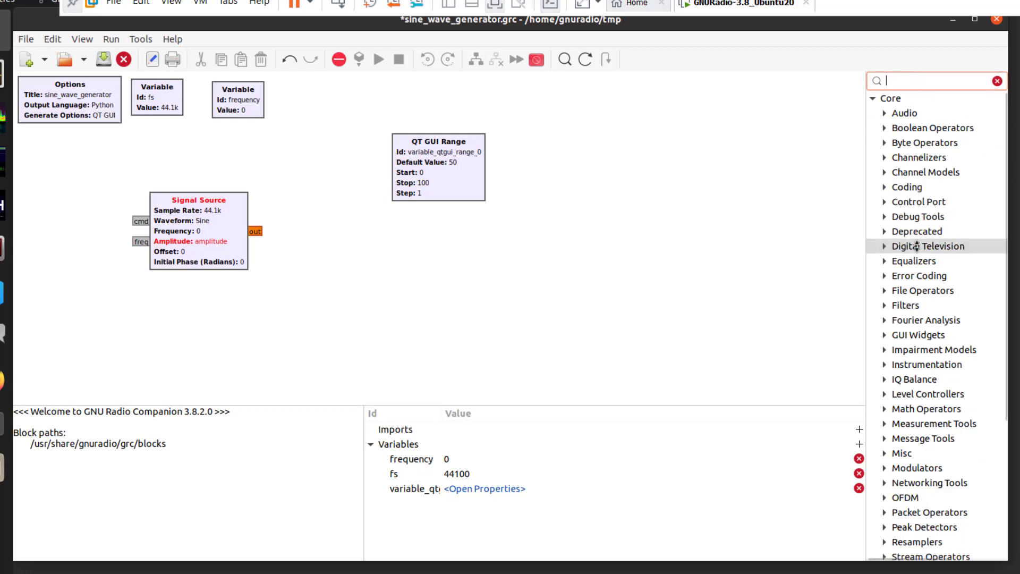
left_click(885, 335)
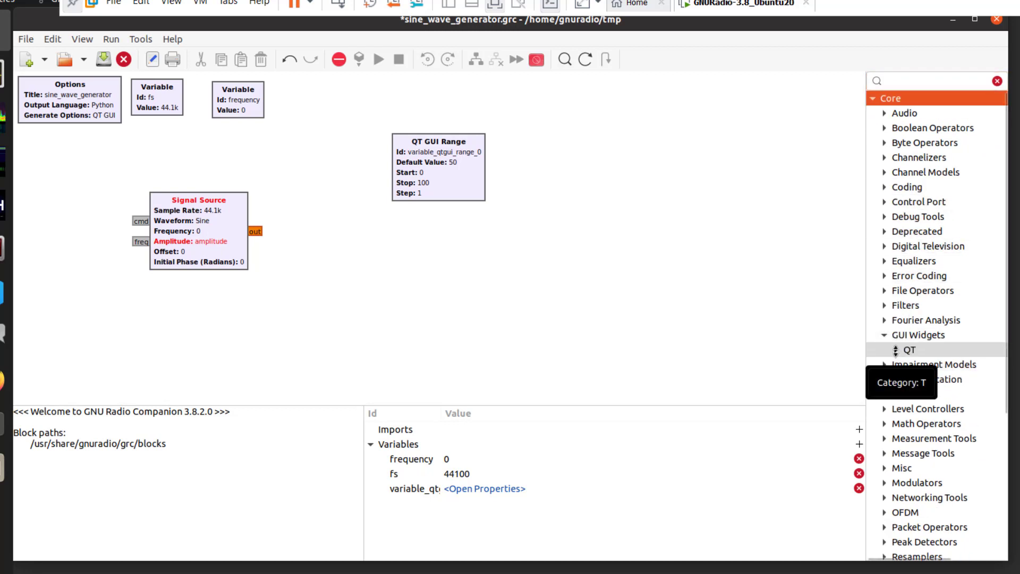
left_click(895, 350)
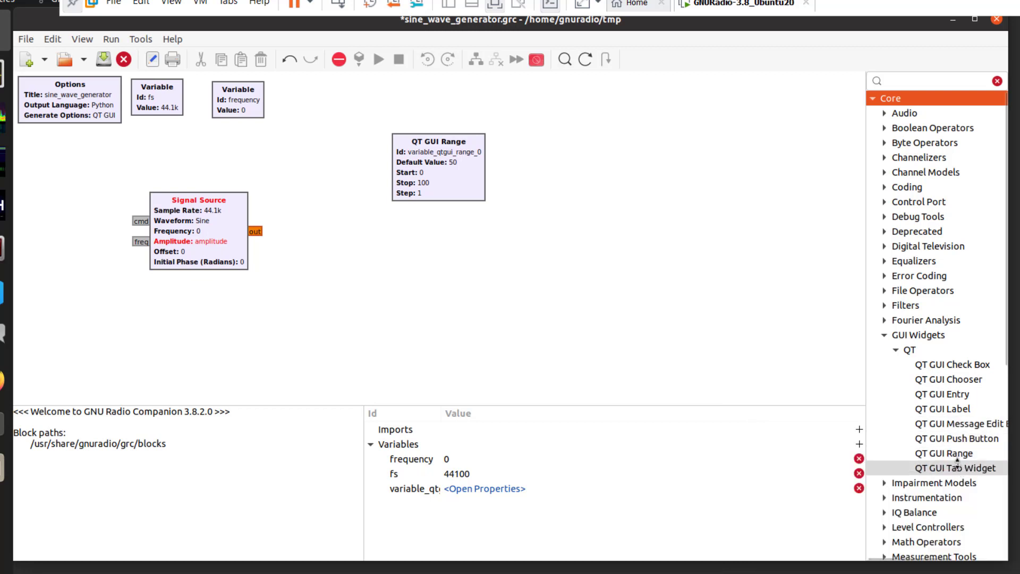
left_click_drag(951, 453, 604, 171)
Delete the frequency Variable block and move the first QT GUI Range block into its place beside the fs variable.
left_click(424, 148)
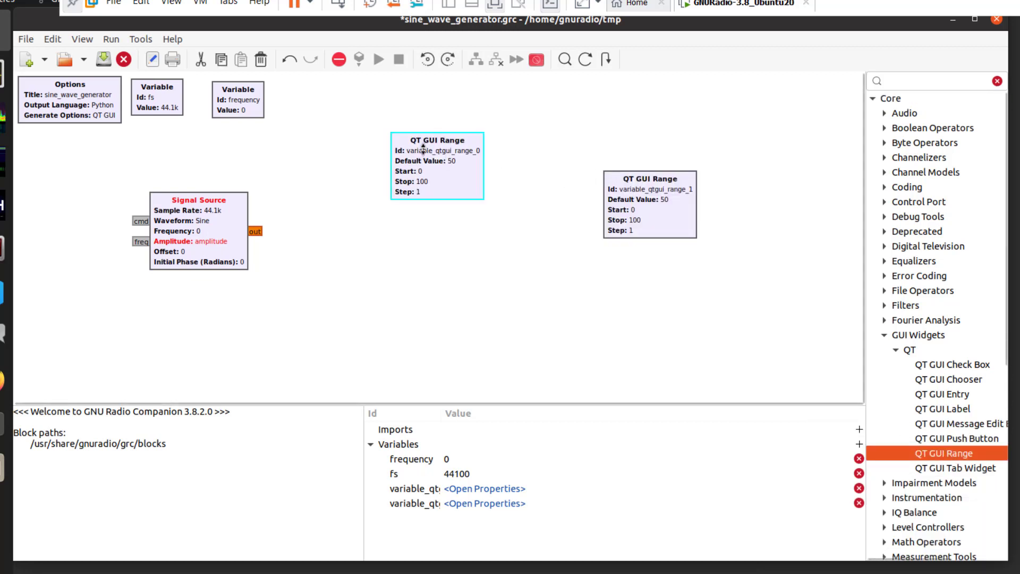
left_click_drag(423, 149, 318, 108)
left_click(247, 88)
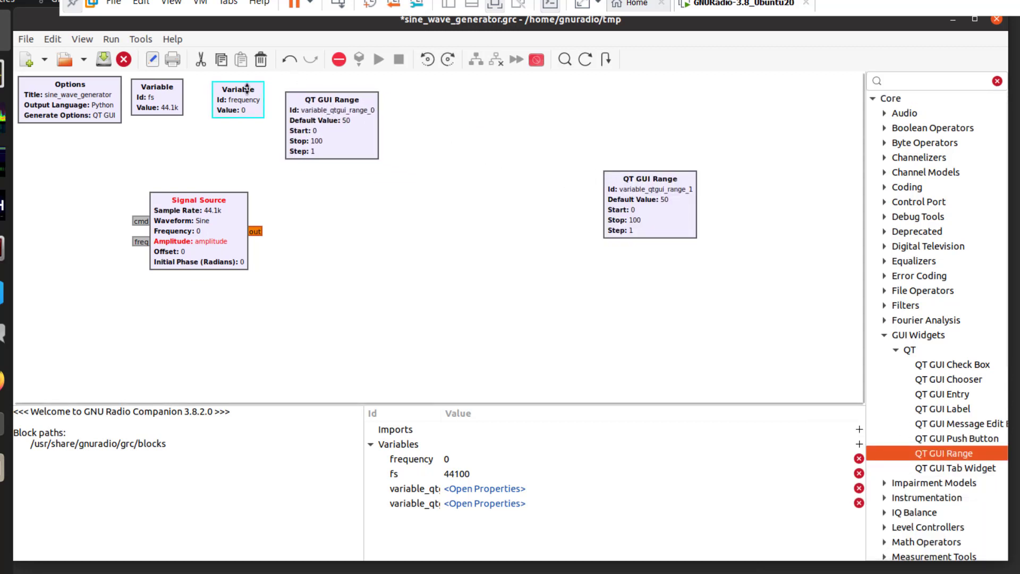
double_click(247, 89)
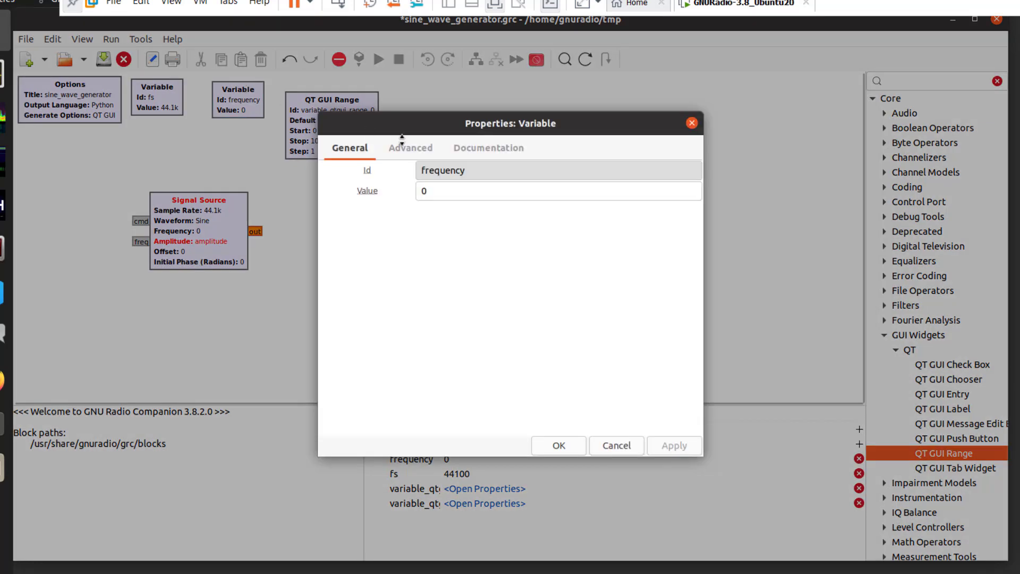
double_click(452, 170)
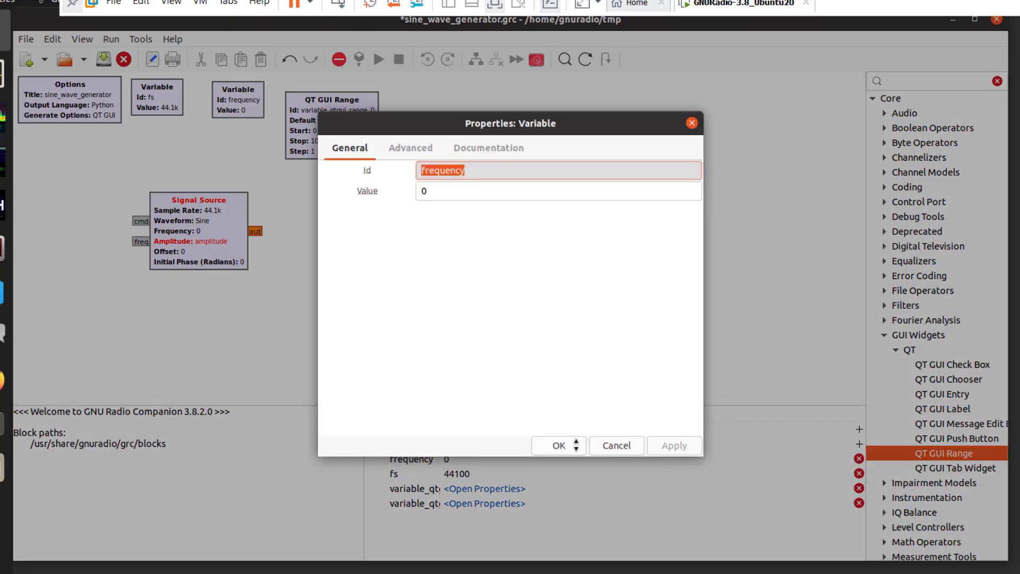
left_click(617, 445)
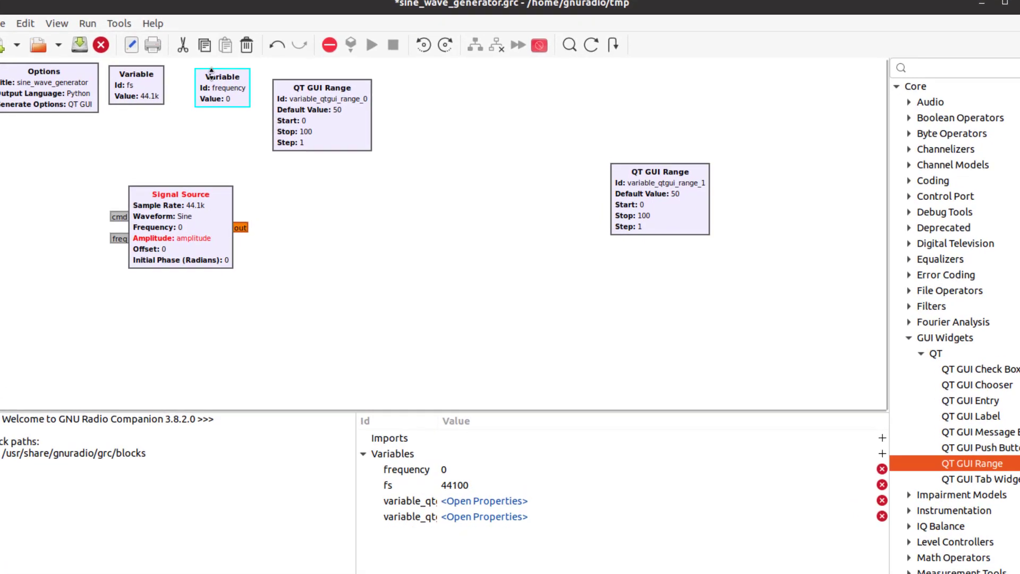
key("Delete")
left_click_drag(314, 96, 252, 84)
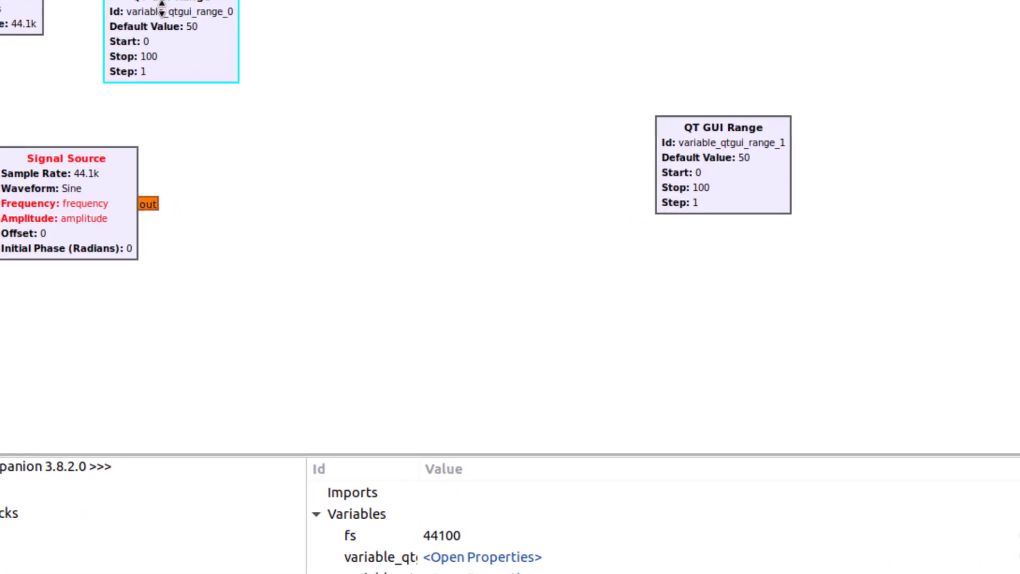
left_click_drag(161, 5, 134, 4)
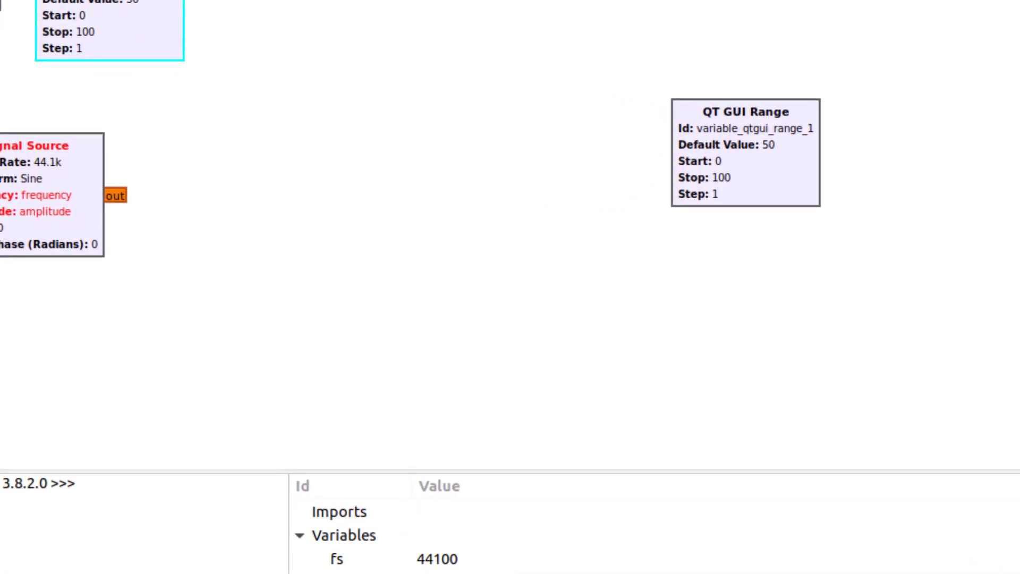
In the first QT GUI Range's properties, set the Id to frequency and the label to Frequency (Hz).
double_click(122, 4)
left_click_drag(578, 97, 305, 98)
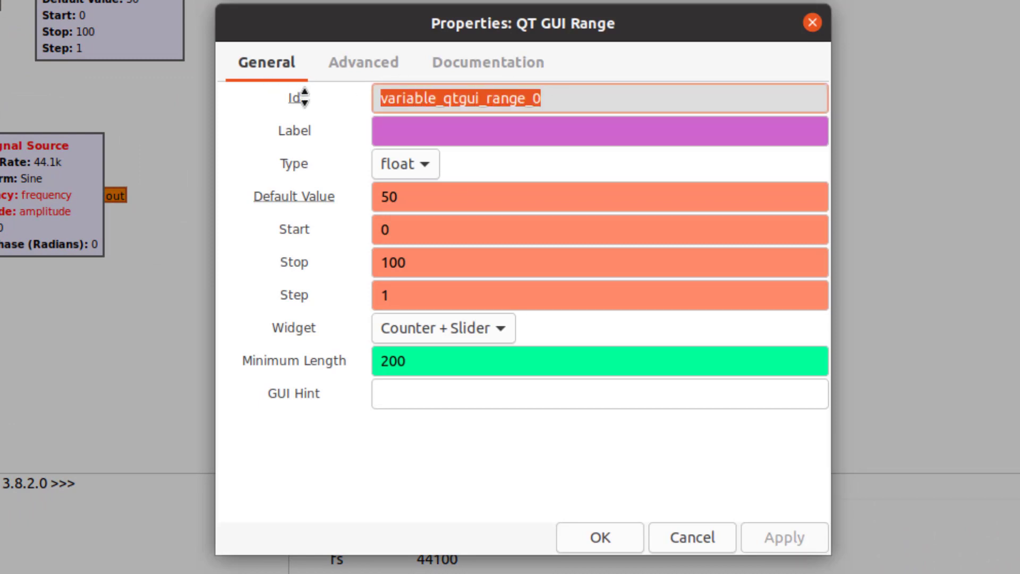
type("frequency")
left_click(420, 132)
type("frequency")
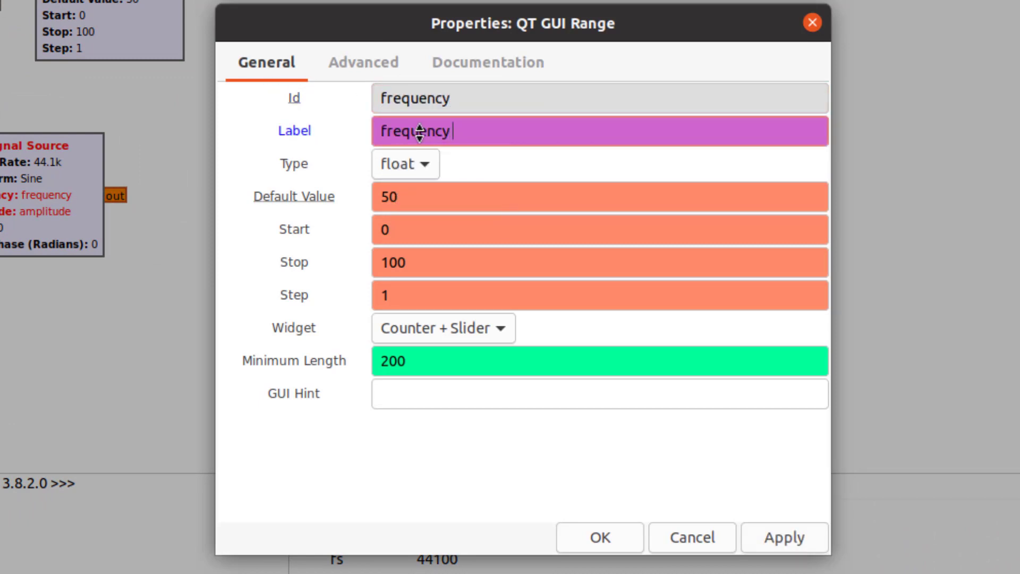
type(" (Hz)")
key("Home")
key("Delete")
type("F")
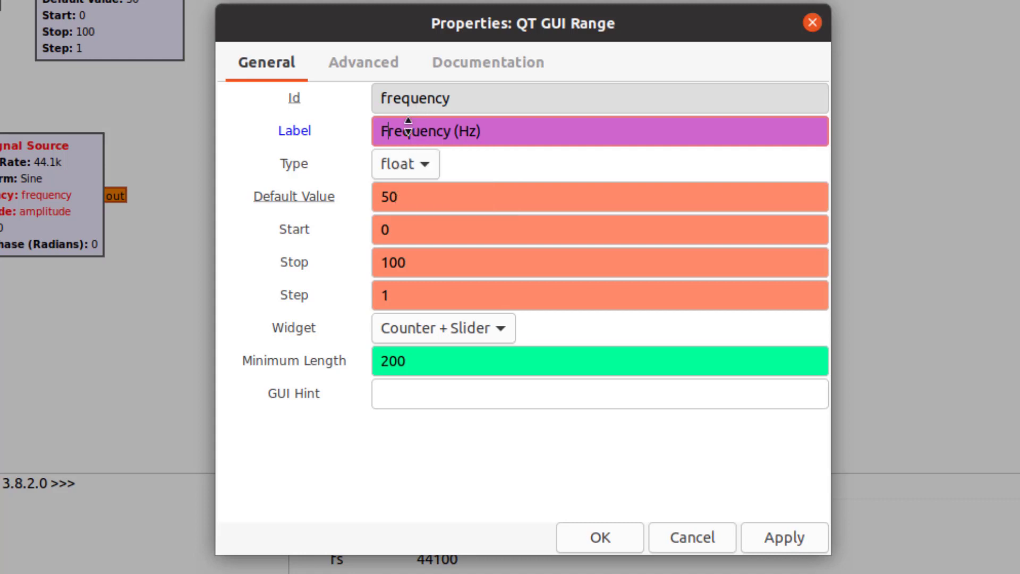
Set the frequency range's default value to 3000.0 and its start value to 0.
double_click(425, 198)
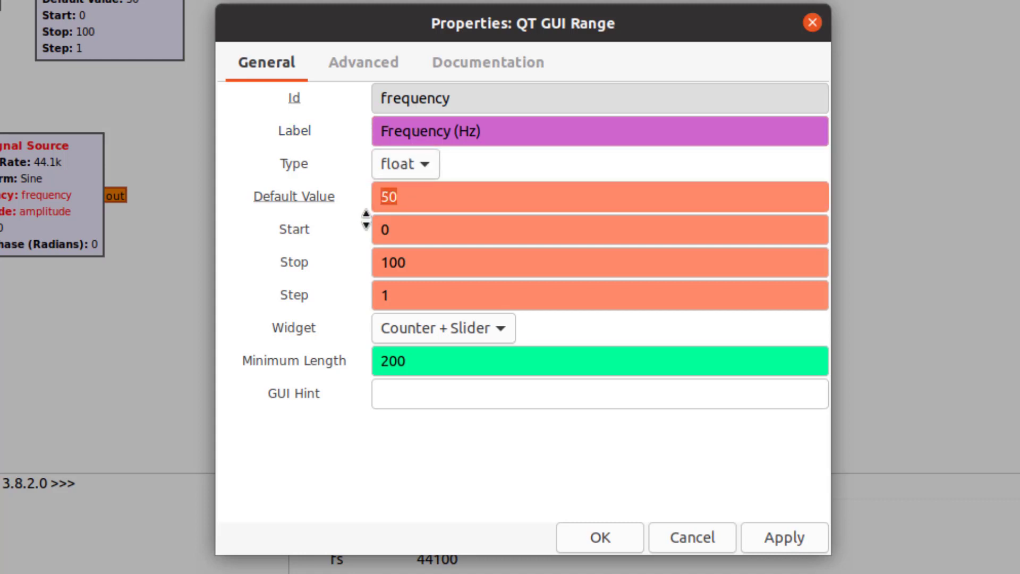
type("3000")
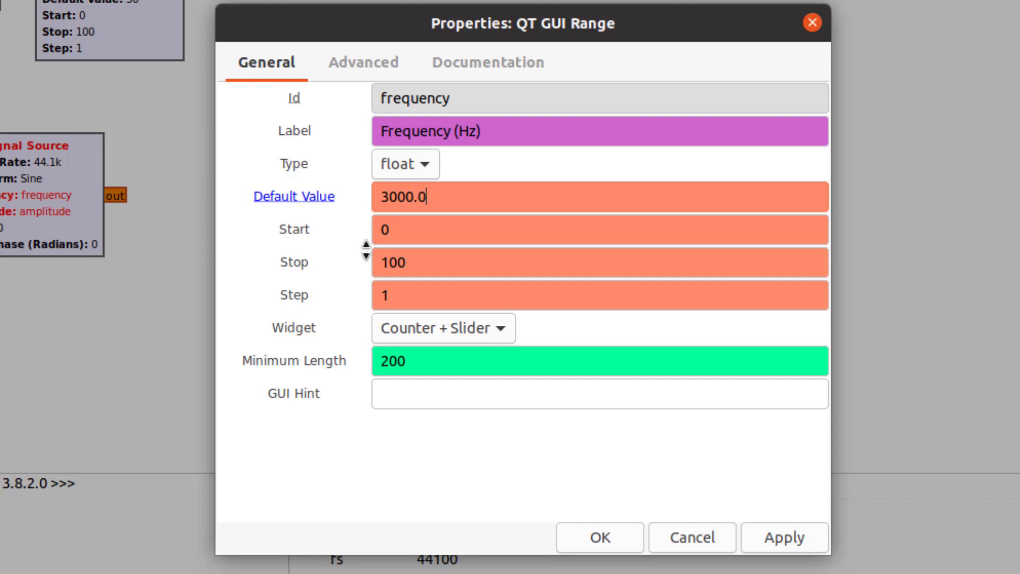
left_click(398, 228)
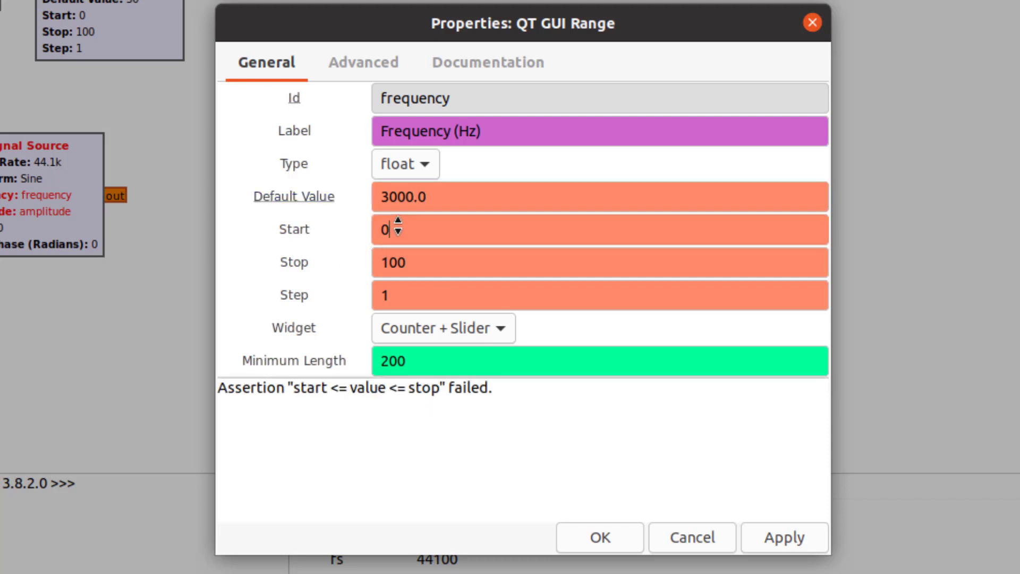
left_click_drag(398, 228, 369, 225)
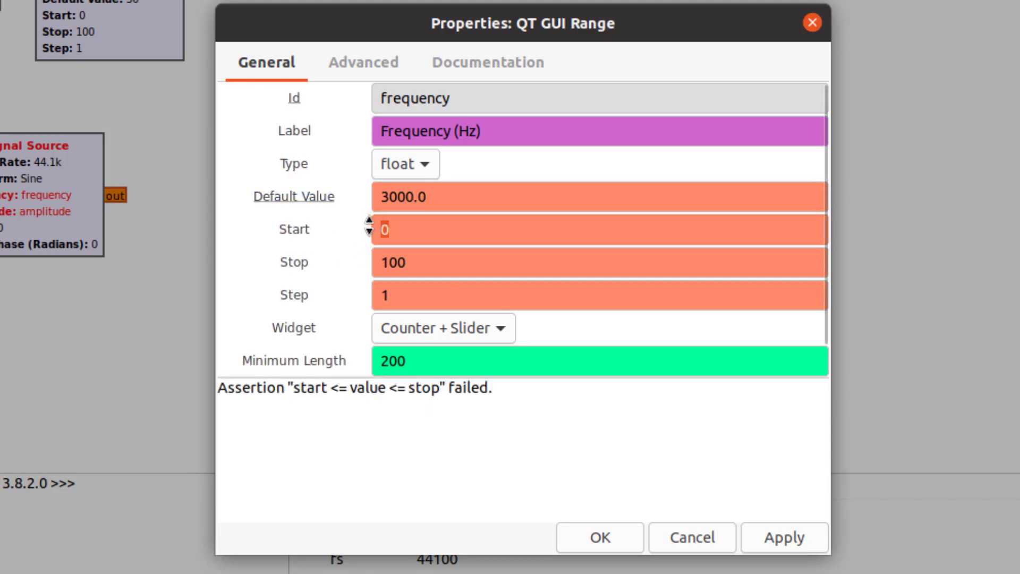
type("0")
key("Tab")
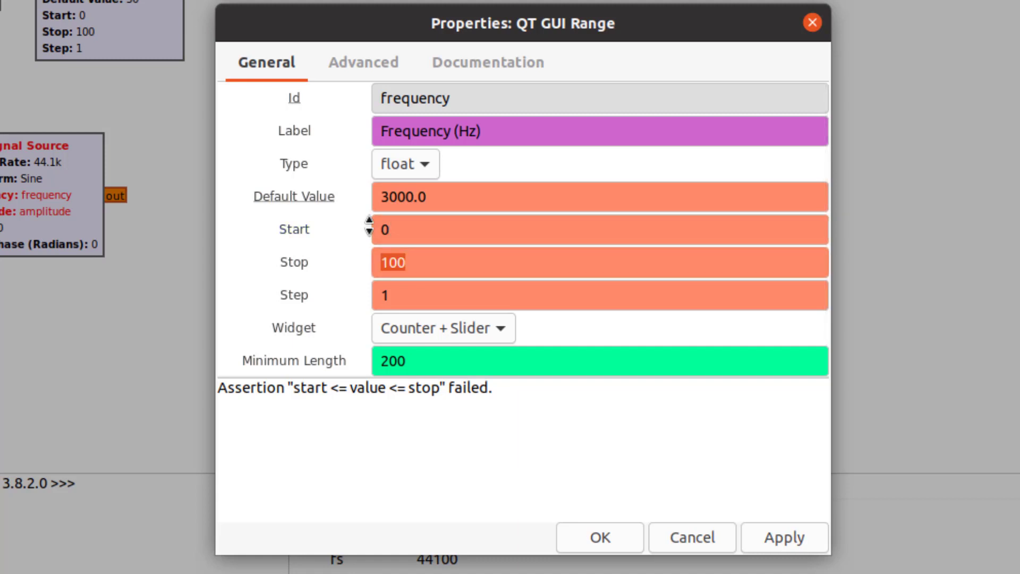
Set the frequency range's stop value to fs/2 and its step to 100, and accept the properties.
type("fs/")
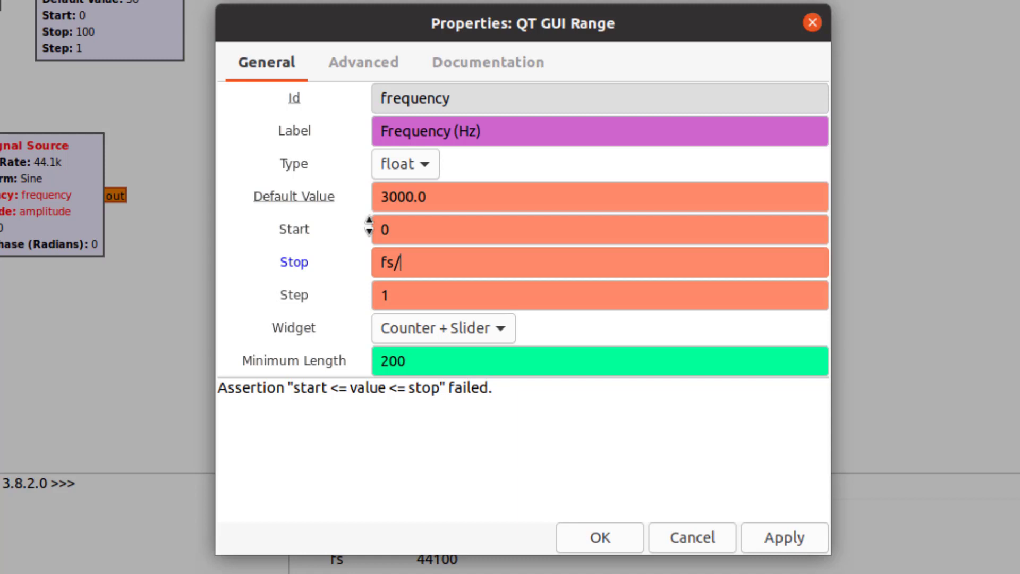
type("2")
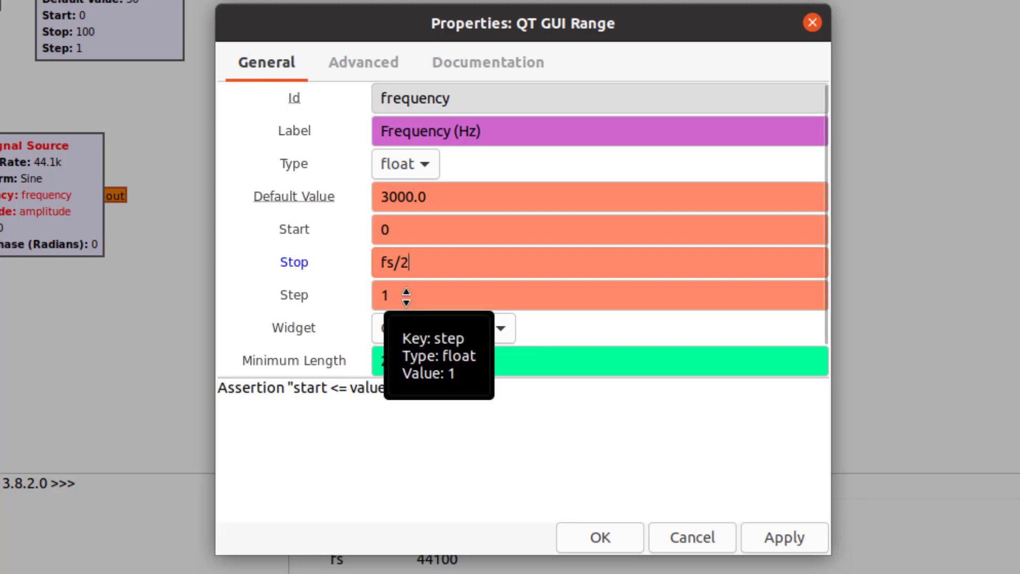
left_click(406, 295)
type("00")
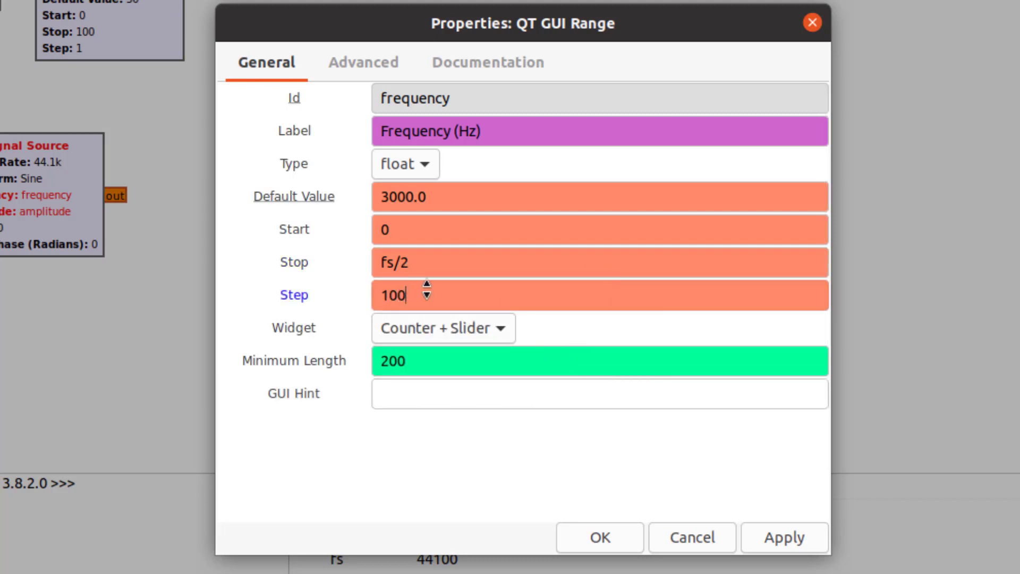
left_click(608, 530)
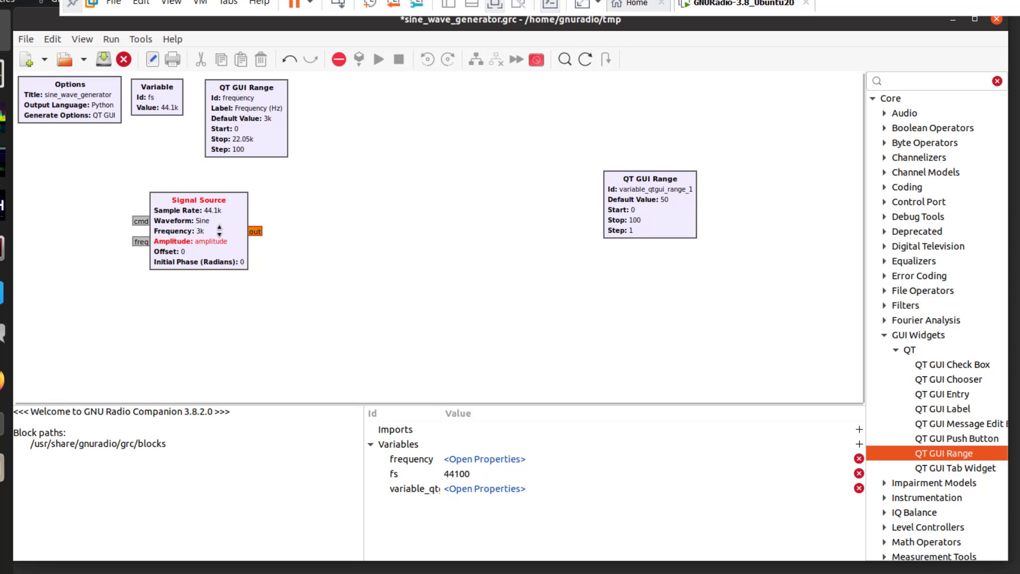
Move the second QT GUI Range beside the frequency range and set its Id to amplitude and its label to Amplitude.
left_click_drag(615, 197, 313, 101)
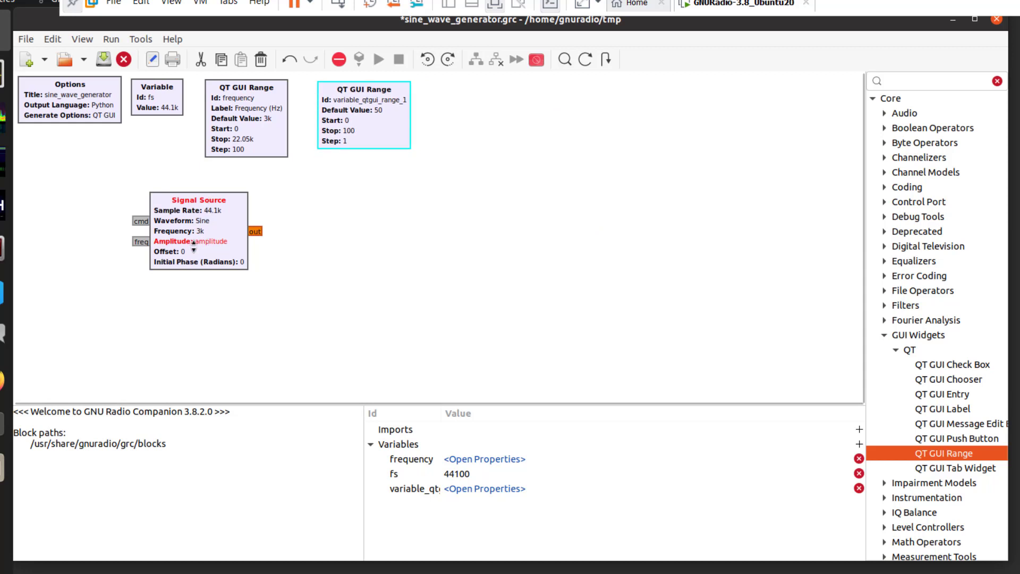
double_click(345, 114)
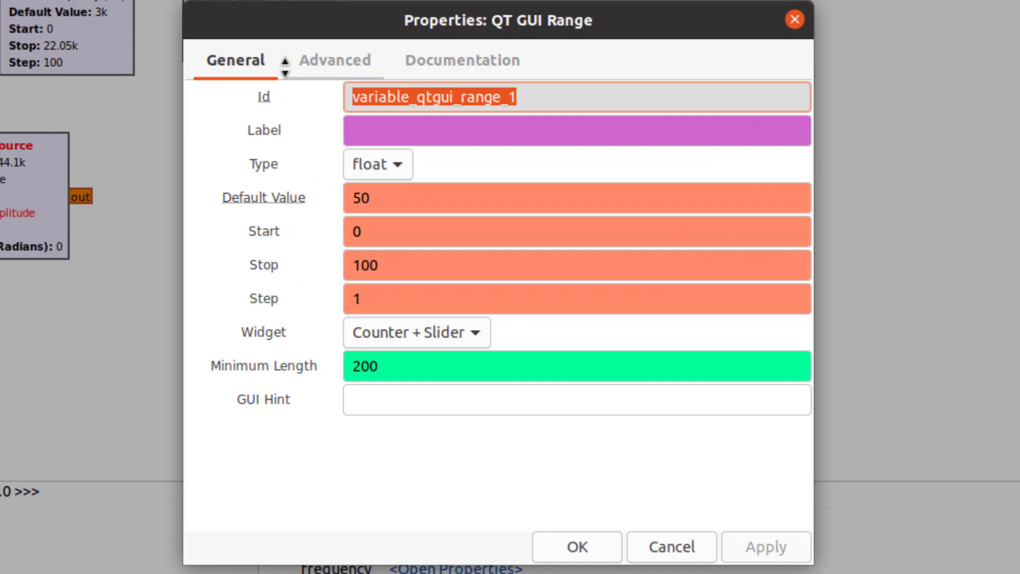
type("ampl")
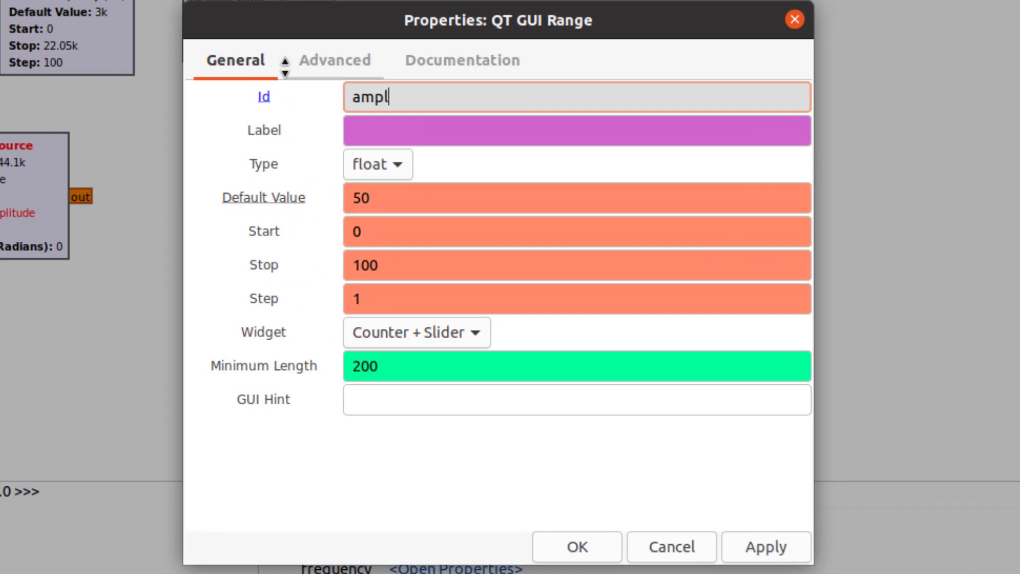
type("itude")
key("ctrl+a")
key("ctrl+c")
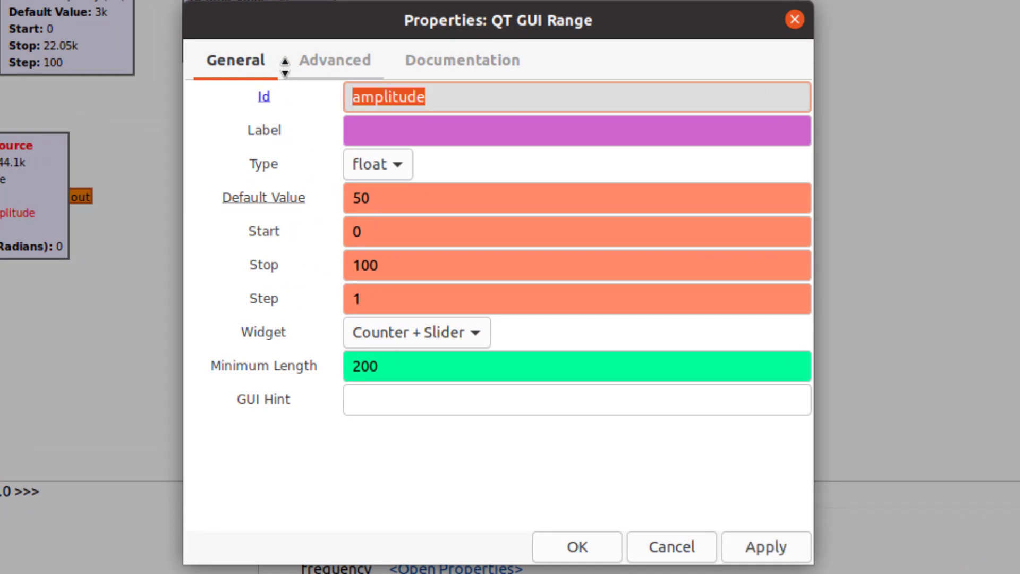
left_click(446, 119)
key("ctrl+v")
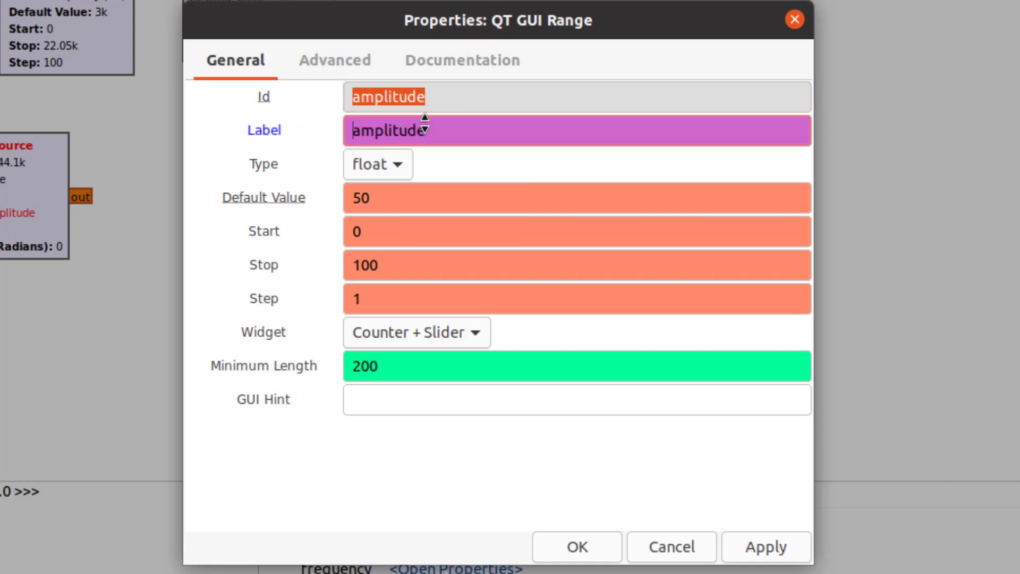
type("A")
key("Delete")
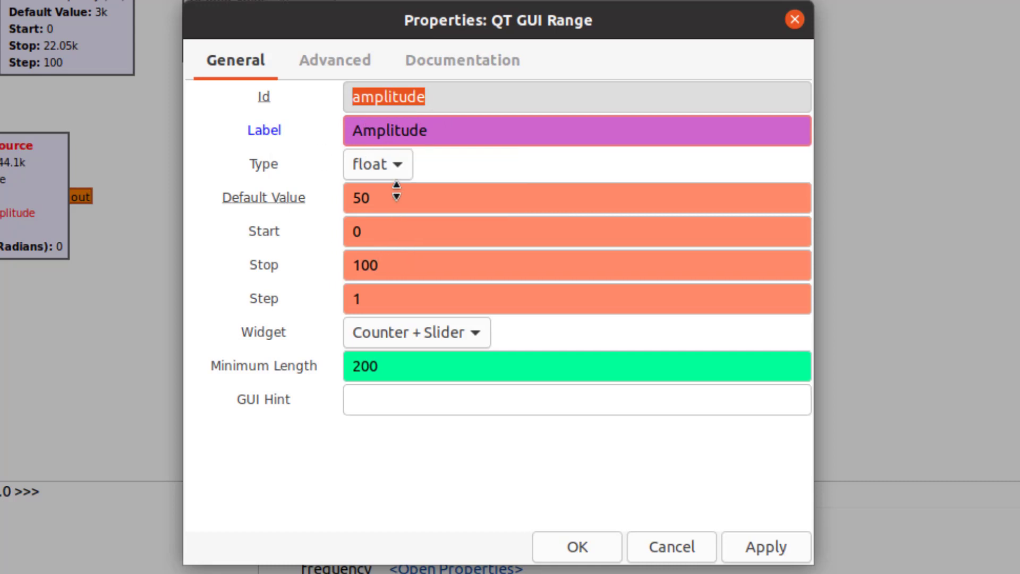
Give the amplitude range a default value of 0.25, a stop of 1 and a step of 0.1, and accept the properties.
key("Tab")
key("Tab")
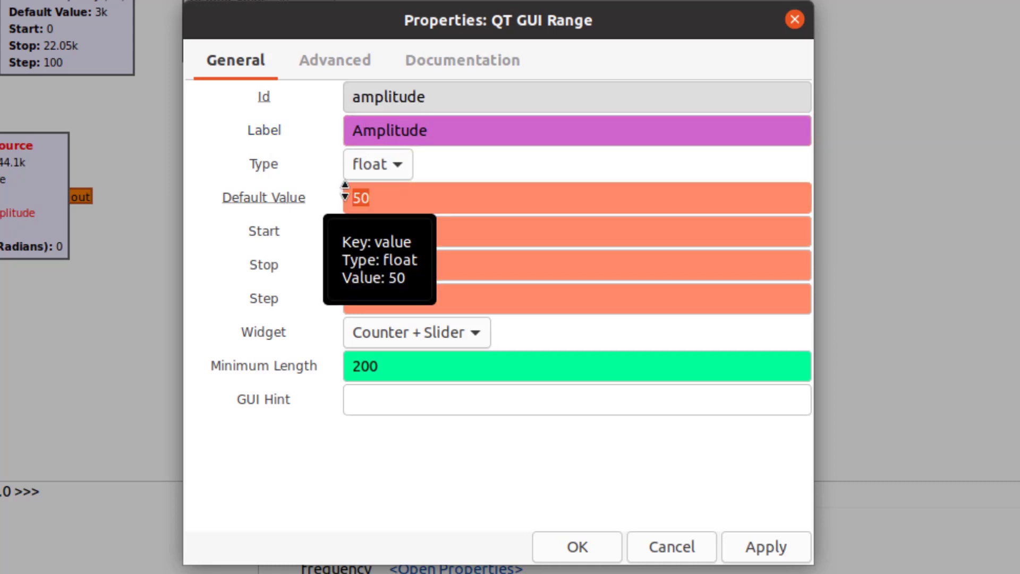
type("0.25")
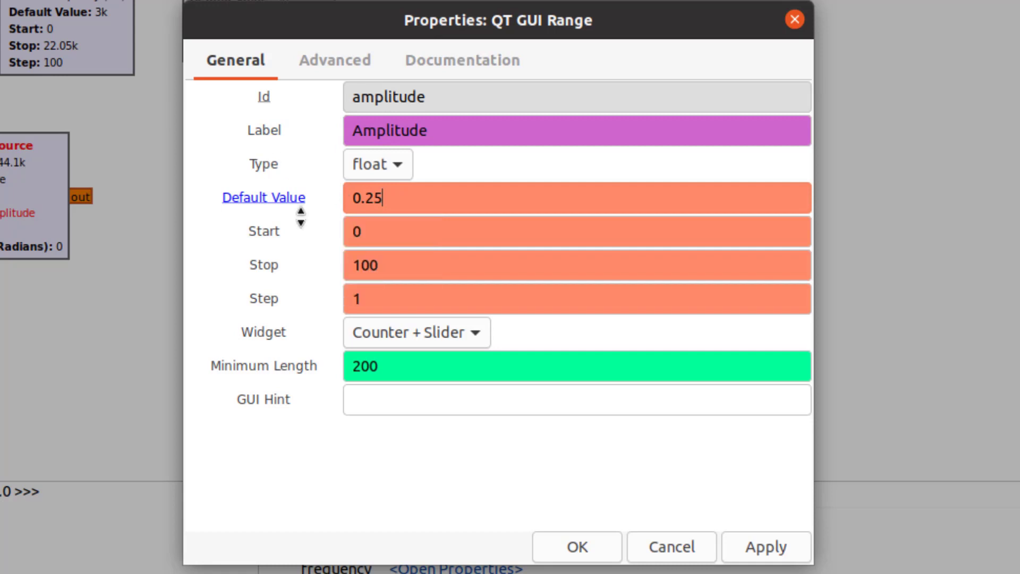
left_click(357, 260)
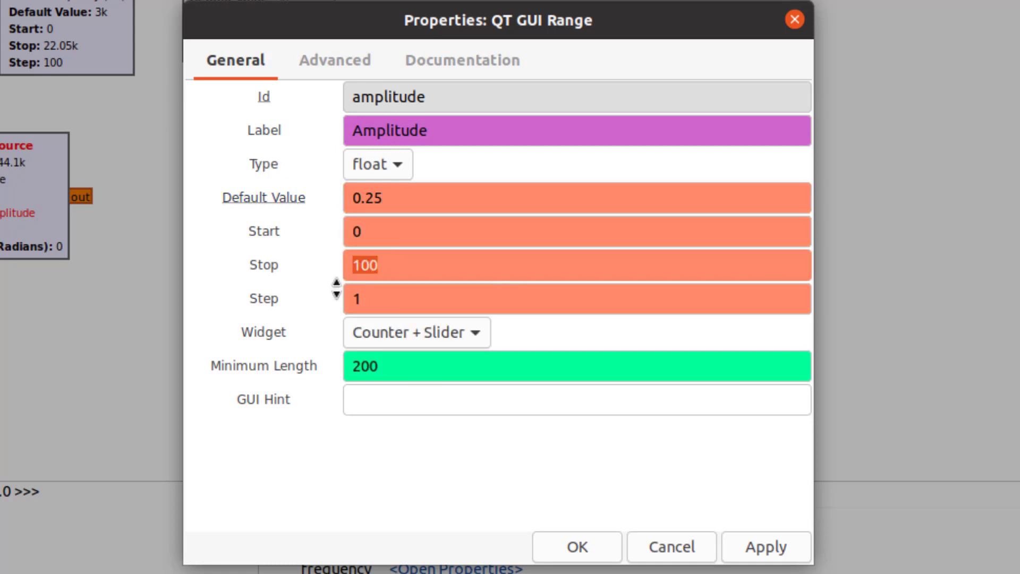
type("1")
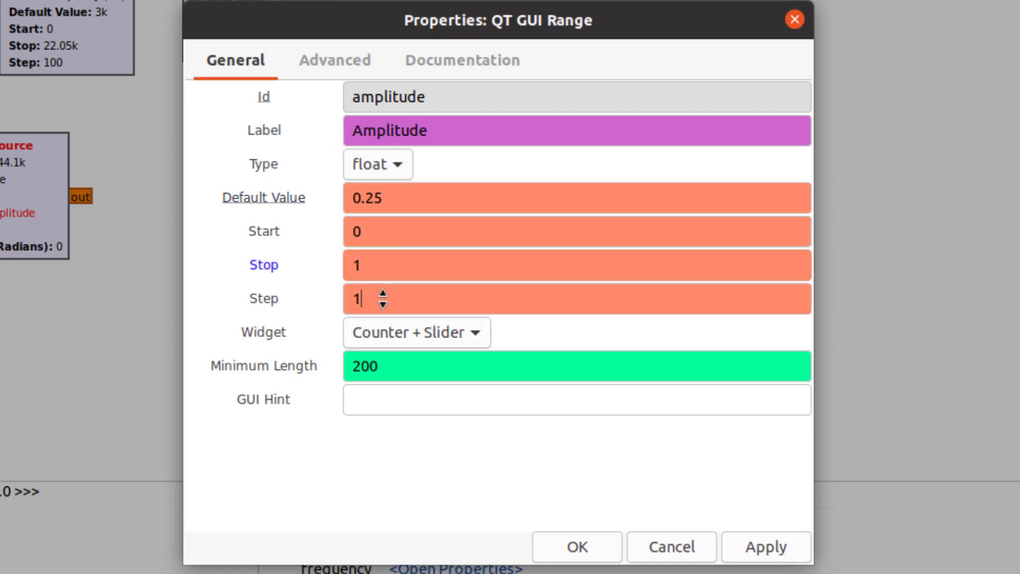
key("Tab")
type("0")
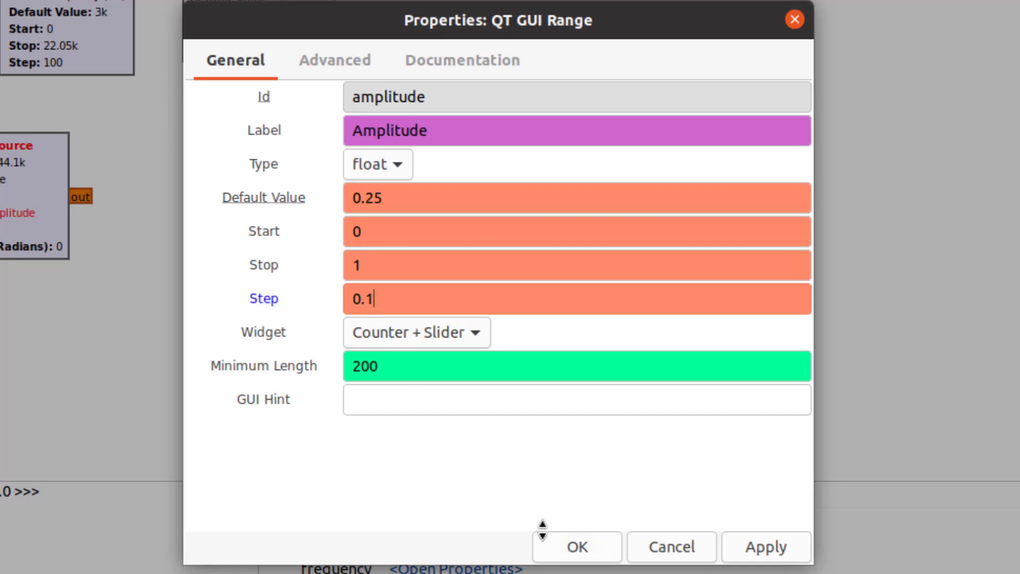
left_click(568, 546)
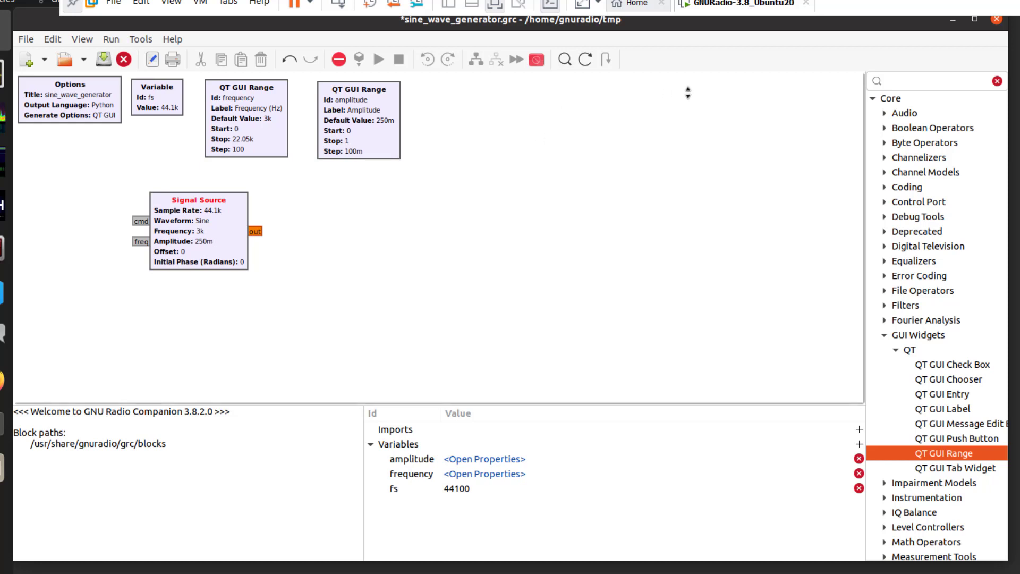
Add a QT GUI Waterfall Sink from the Instrumentation QT category to the canvas, to the right of the Signal Source.
key("ctrl+f")
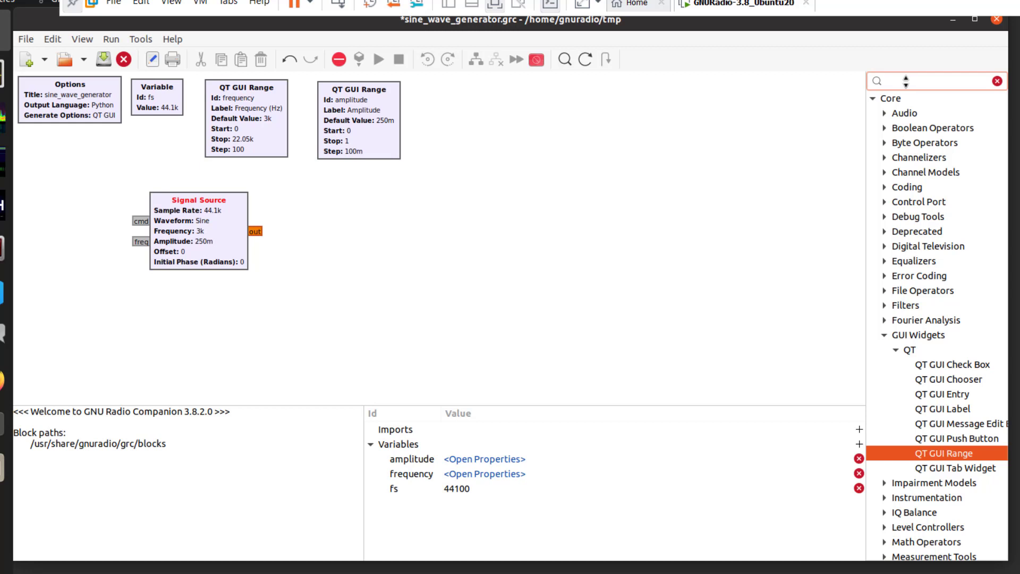
left_click(884, 334)
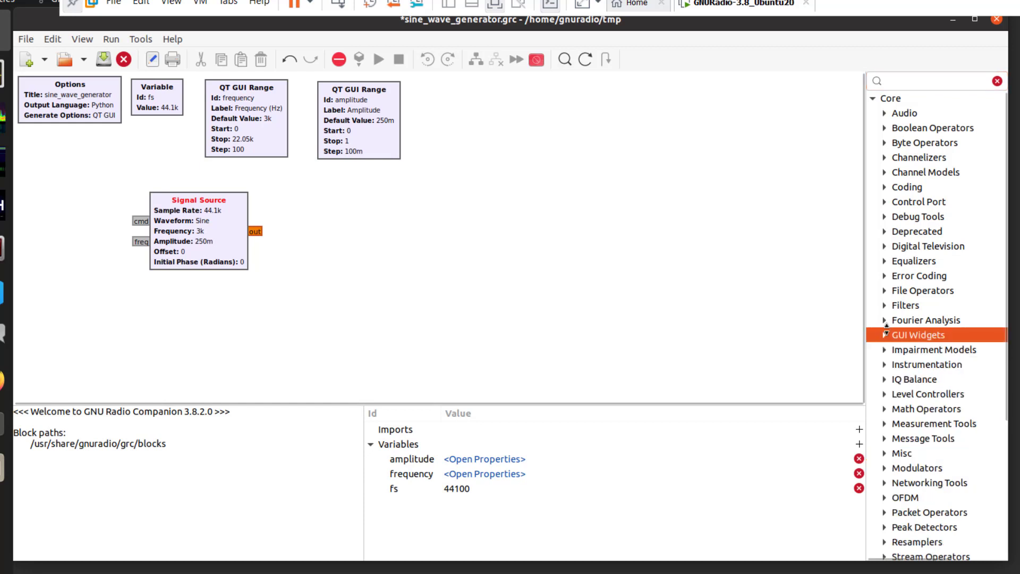
left_click(883, 364)
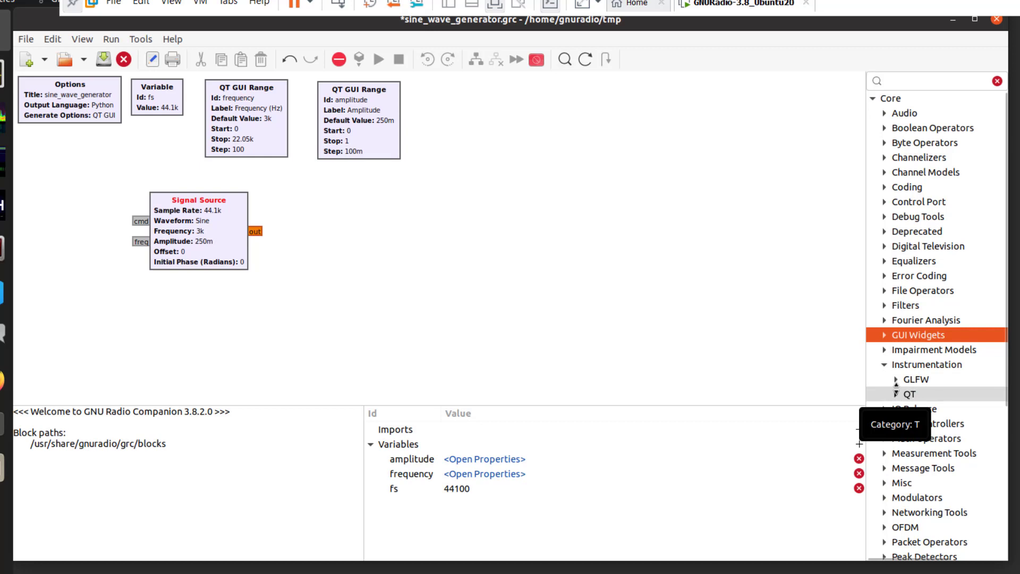
left_click(897, 394)
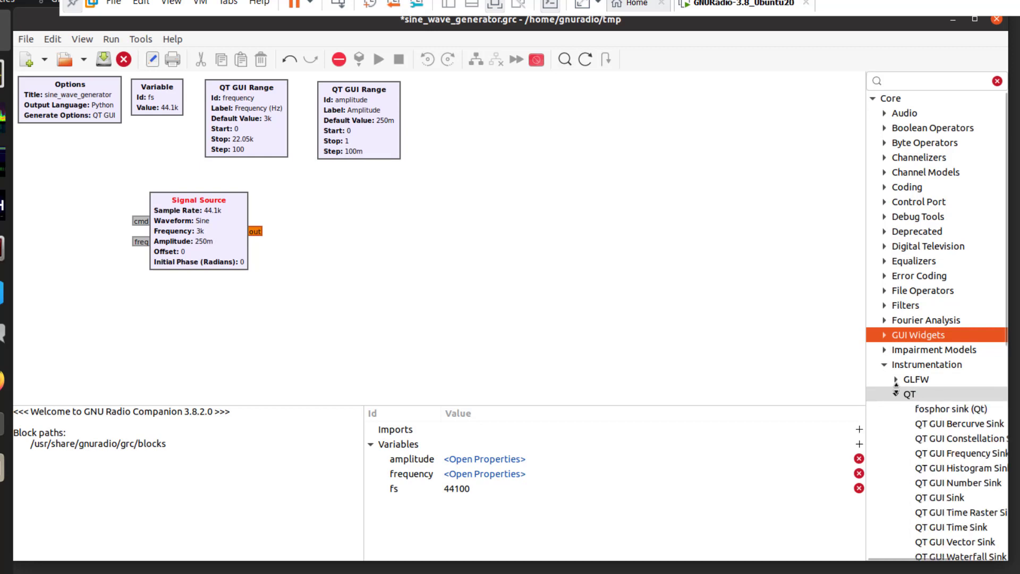
scroll(961, 386, "down", 2)
scroll(961, 387, "down", 4)
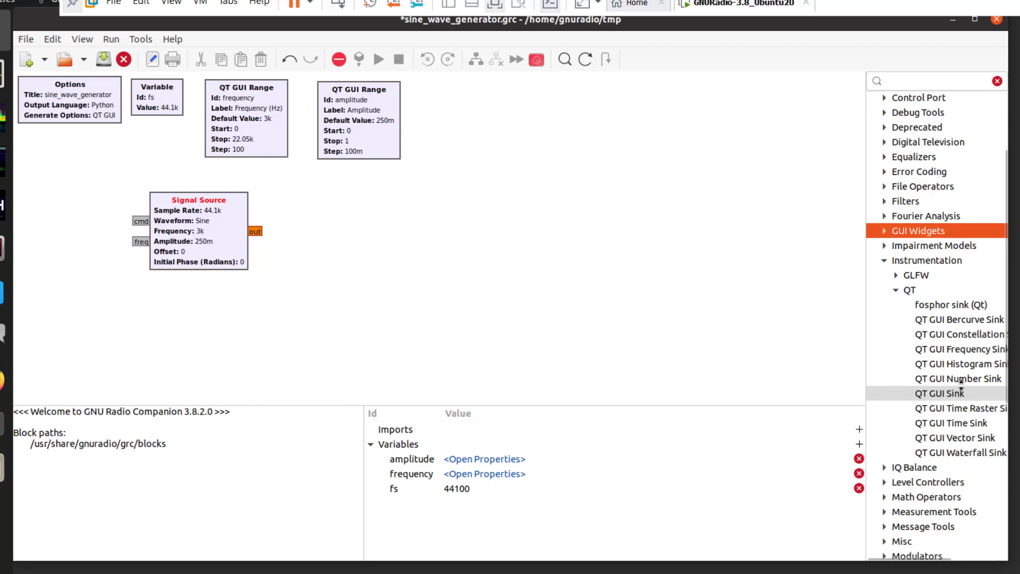
mouse_move(963, 400)
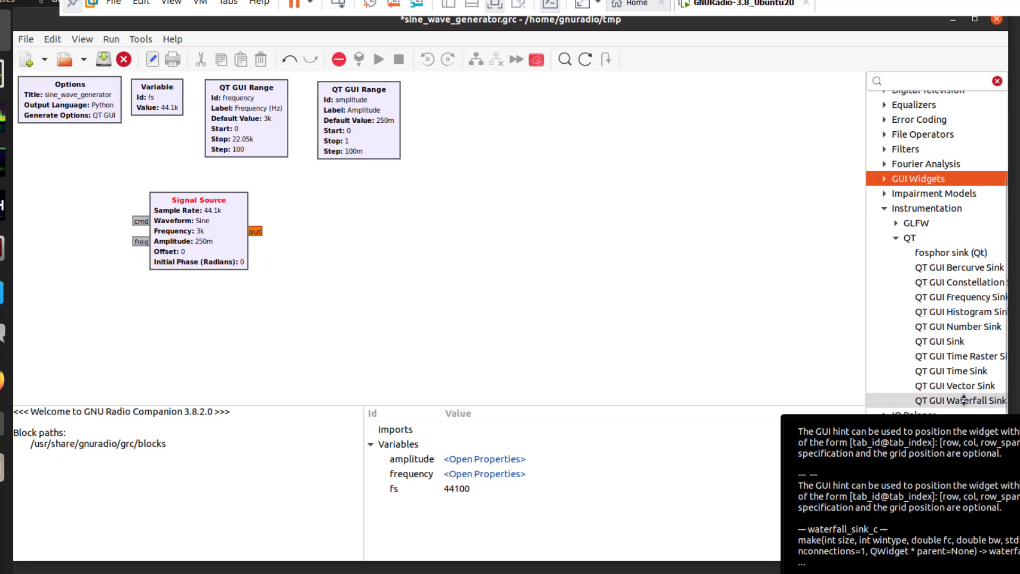
left_click_drag(964, 400, 491, 210)
left_click_drag(491, 180, 477, 185)
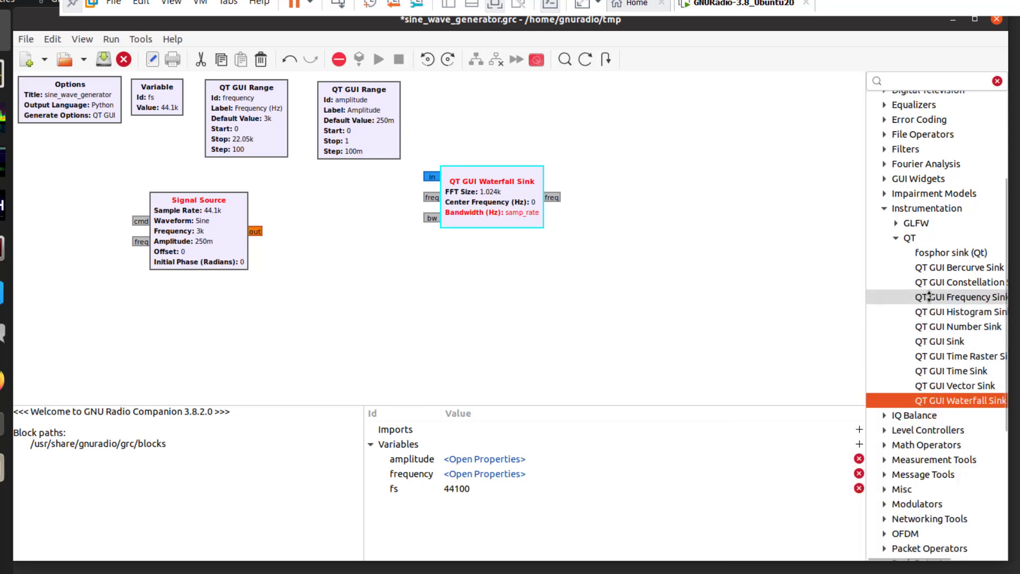
Add a QT GUI Frequency Sink below the Waterfall Sink and a QT GUI Time Sink below that.
left_click_drag(928, 296, 468, 235)
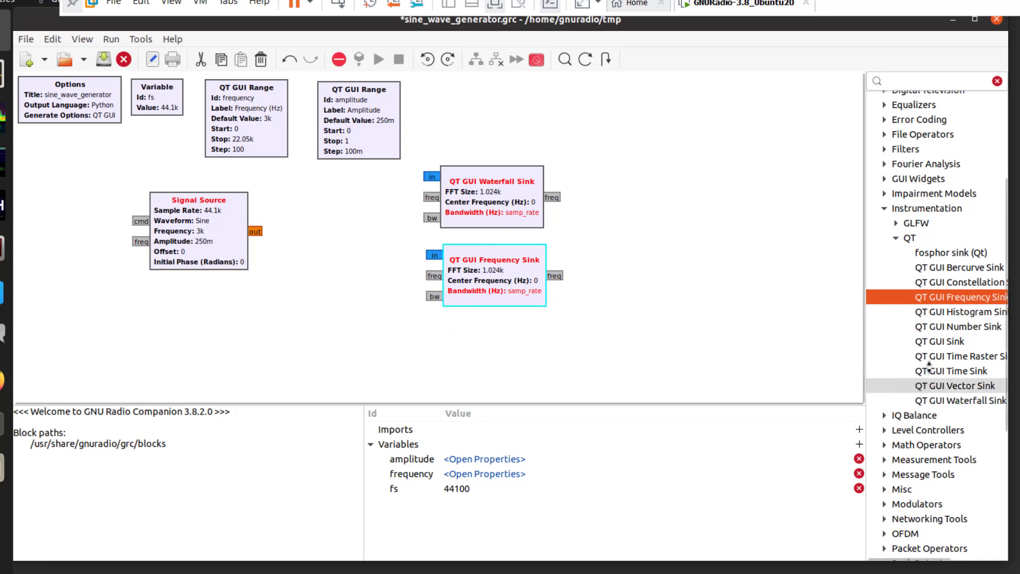
left_click_drag(928, 370, 482, 313)
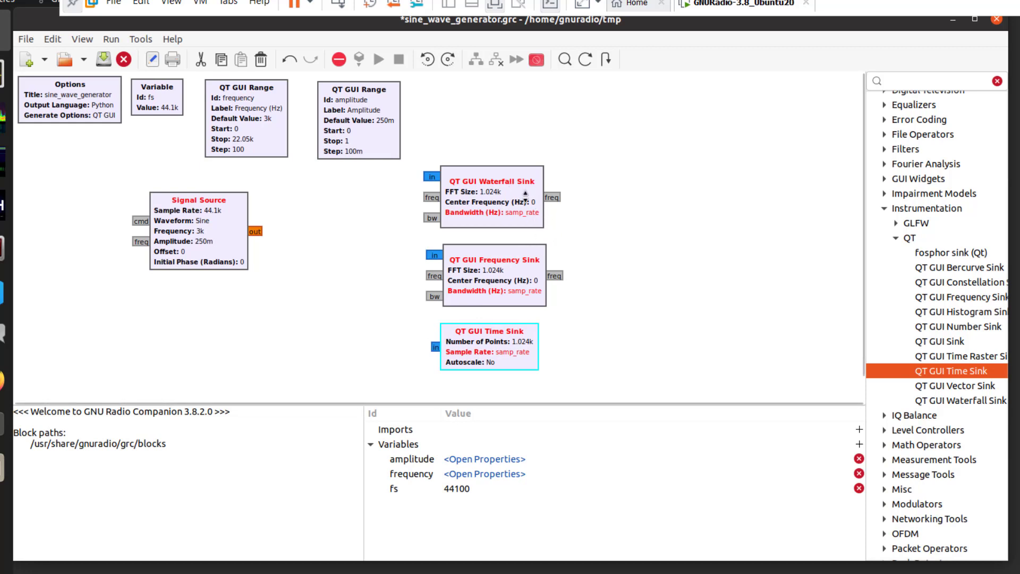
In the QT GUI Waterfall Sink's properties, set the FFT Size to 1024*2 and the Type to Float.
right_click(498, 198)
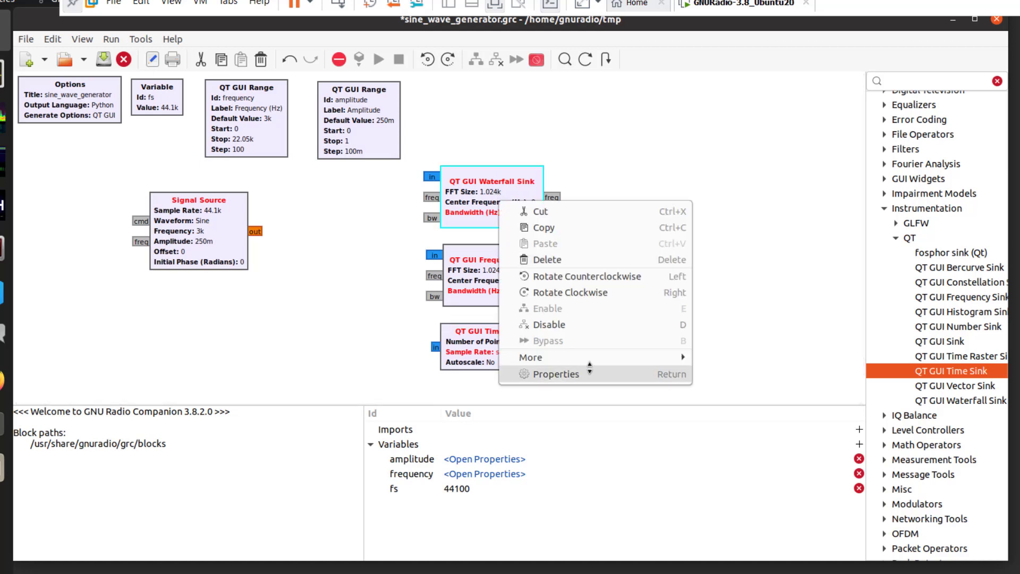
left_click(589, 368)
left_click(484, 210)
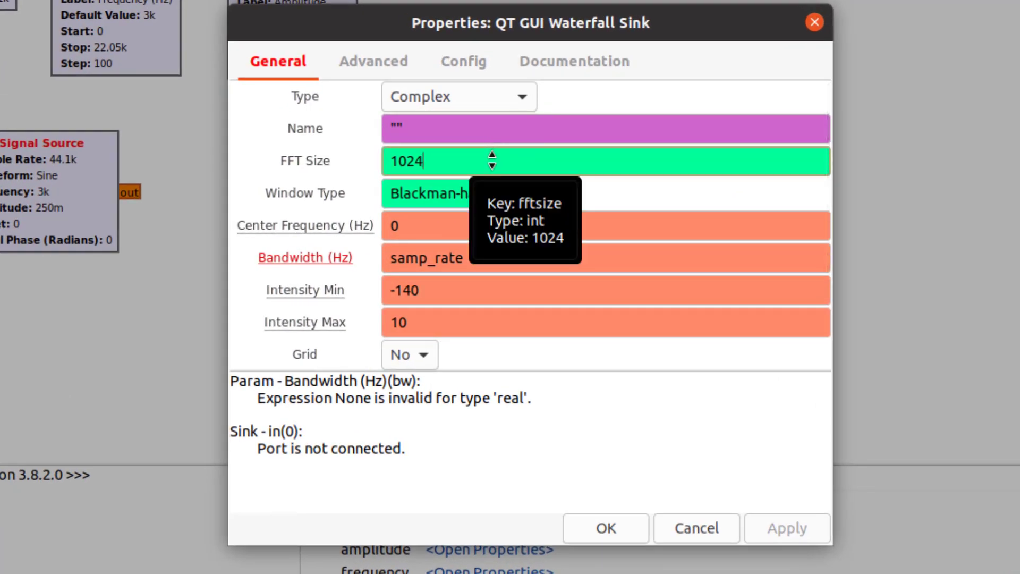
type("*")
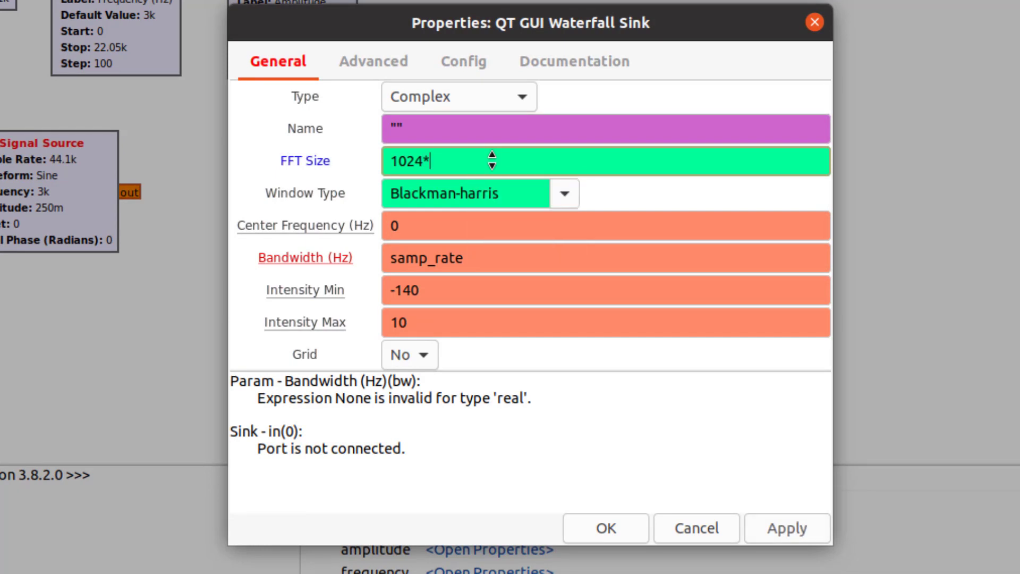
type("2")
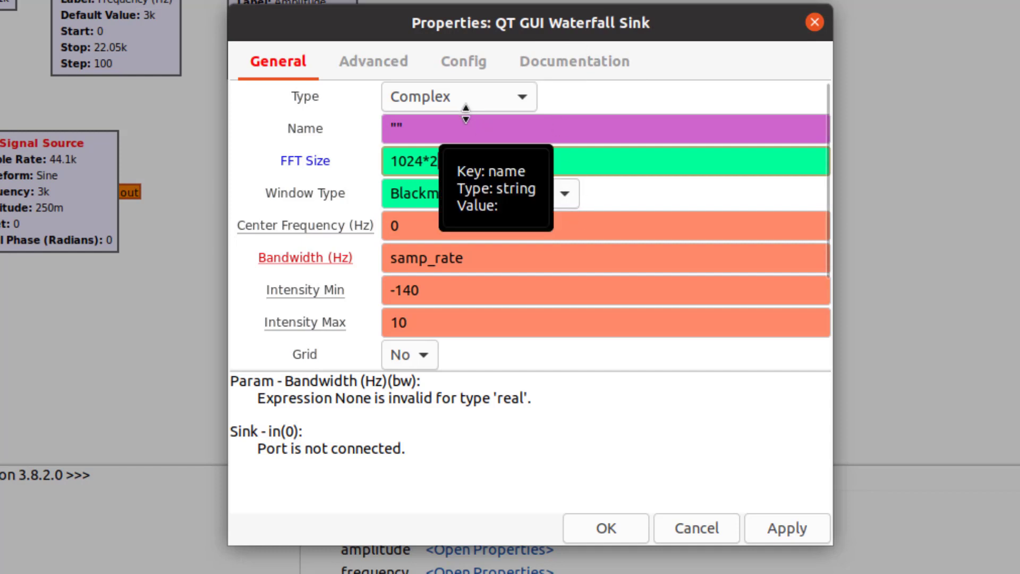
left_click(507, 98)
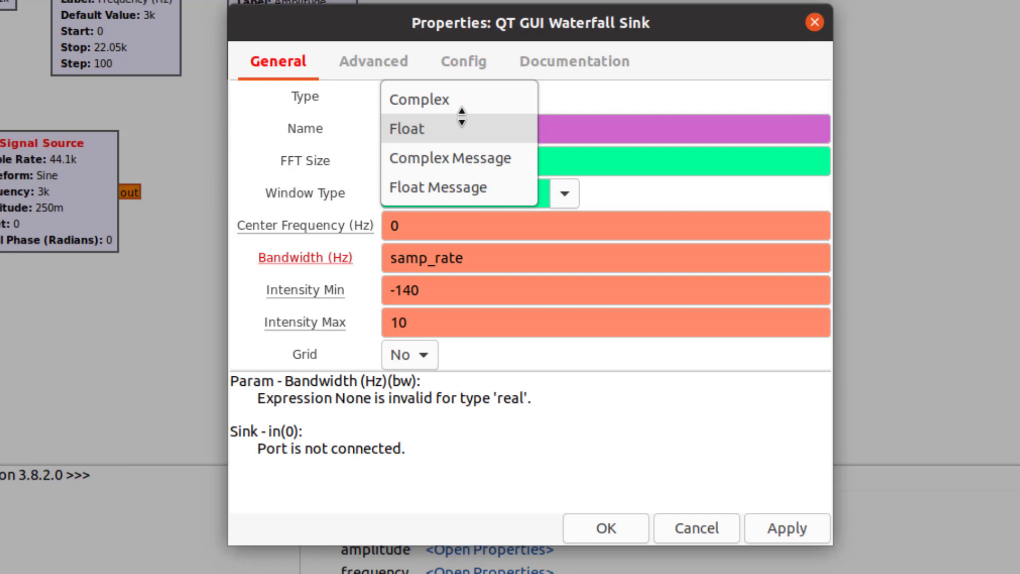
left_click(461, 127)
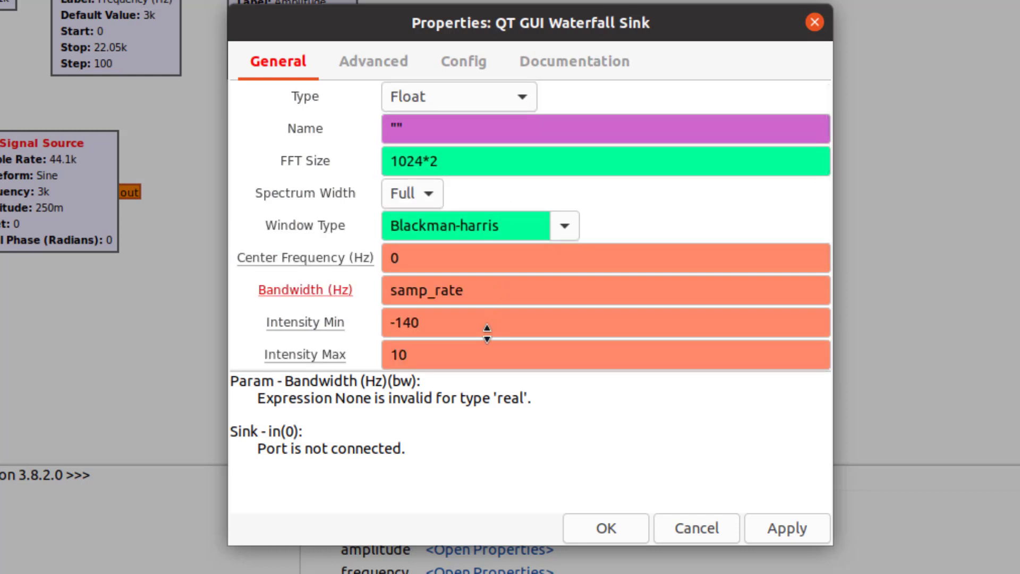
Set the Waterfall Sink's Bandwidth to fs and accept the properties.
left_click_drag(492, 287, 351, 287)
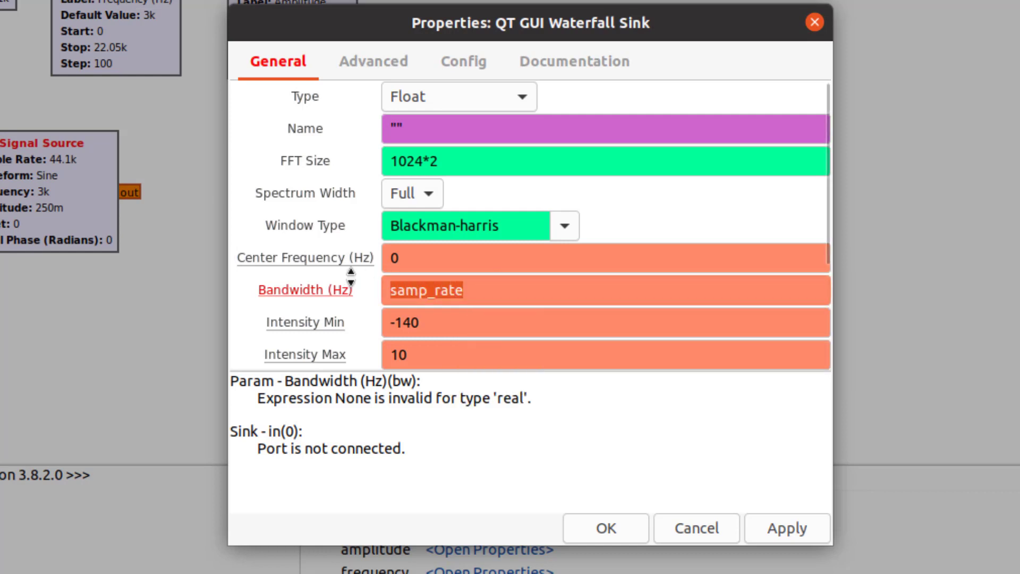
type("fs")
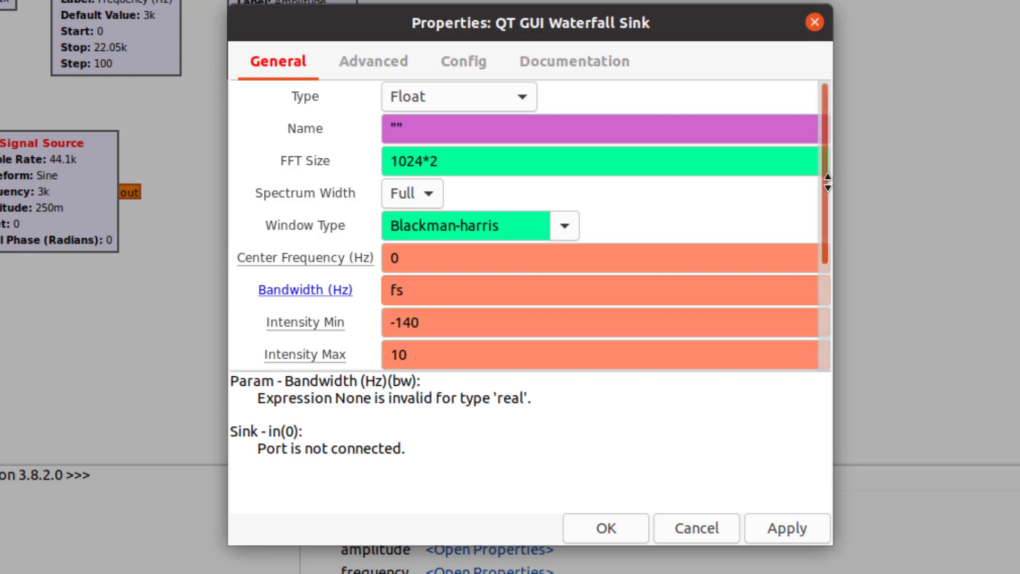
scroll(833, 161, "down", 3)
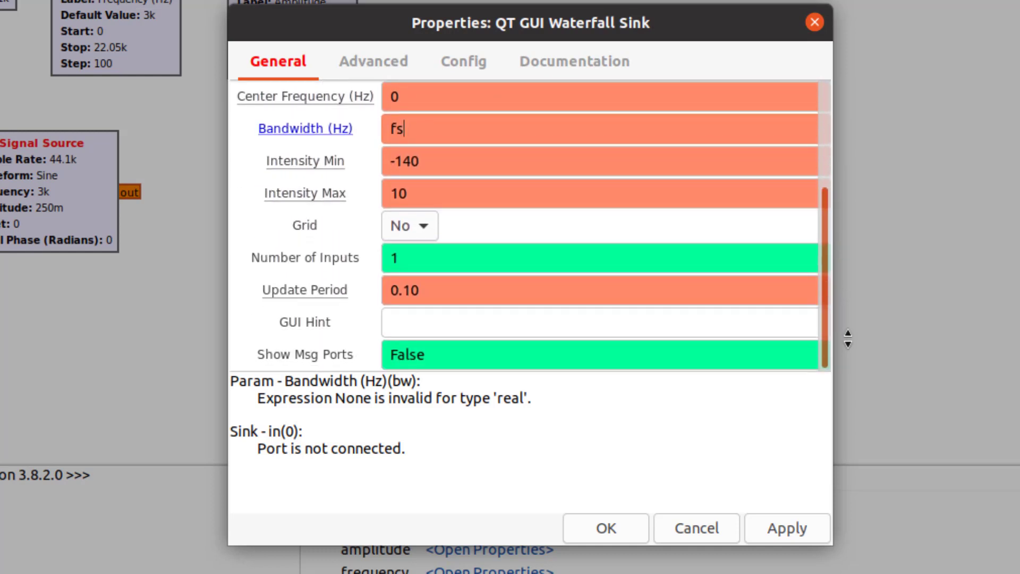
scroll(840, 300, "up", 5)
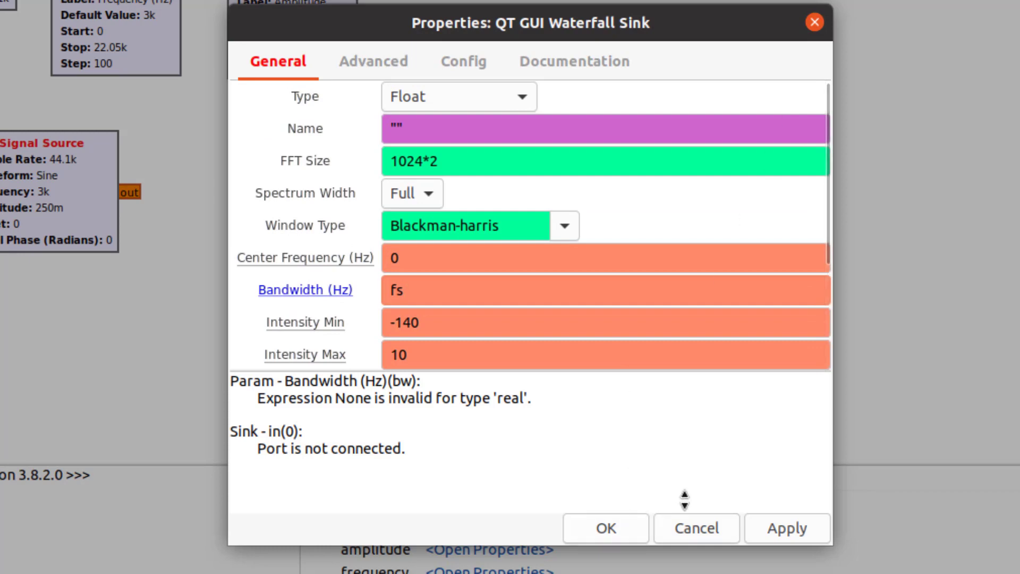
left_click(616, 524)
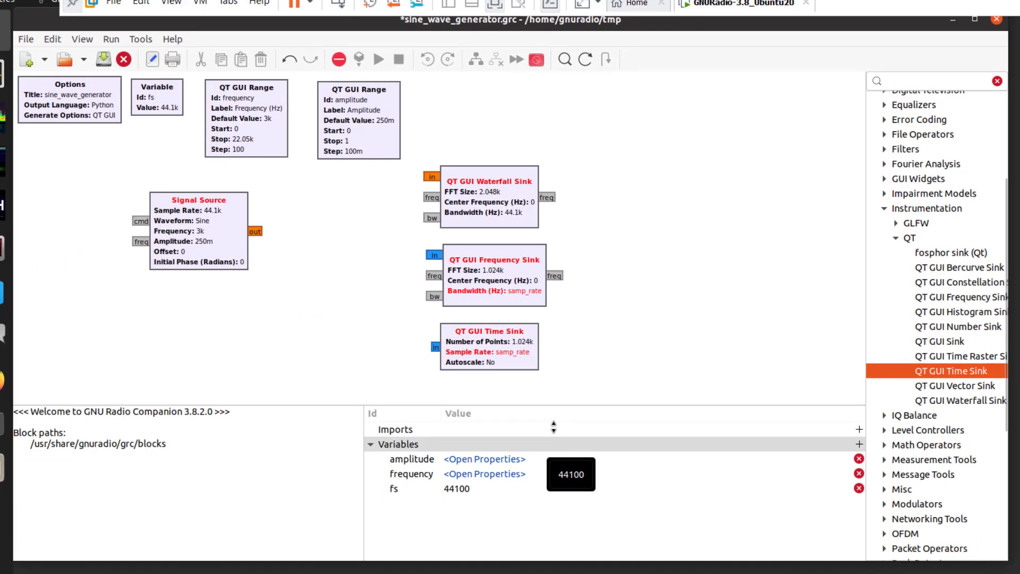
Give the QT GUI Frequency Sink a Bandwidth of fs and a Y min of -100, and accept the properties.
right_click(525, 272)
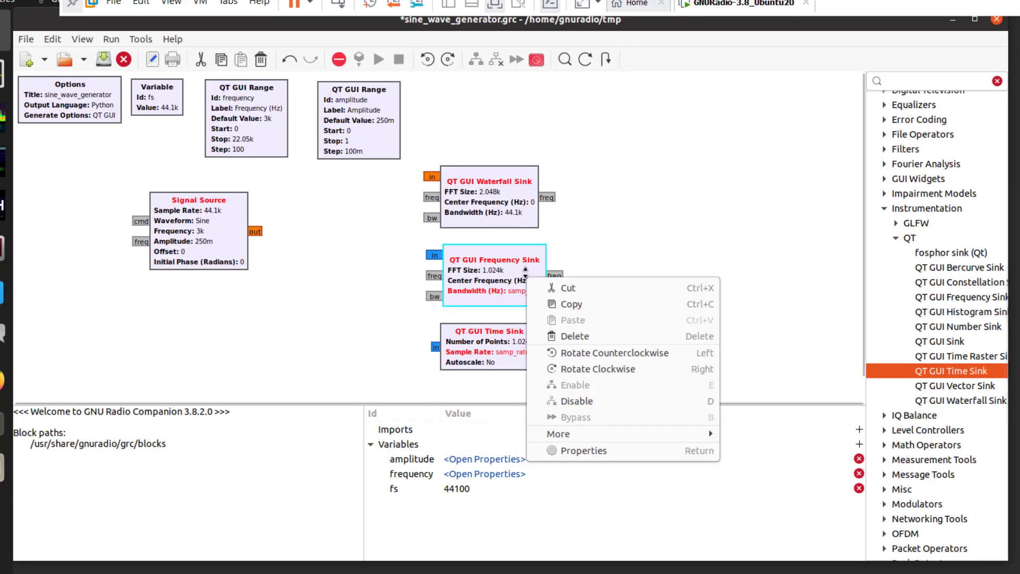
left_click(629, 453)
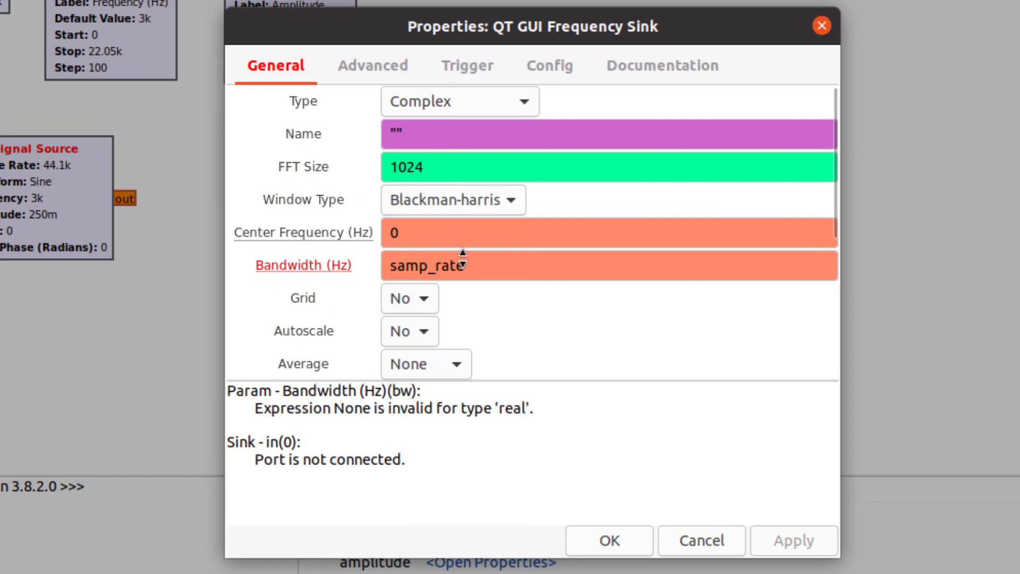
left_click_drag(489, 260, 366, 255)
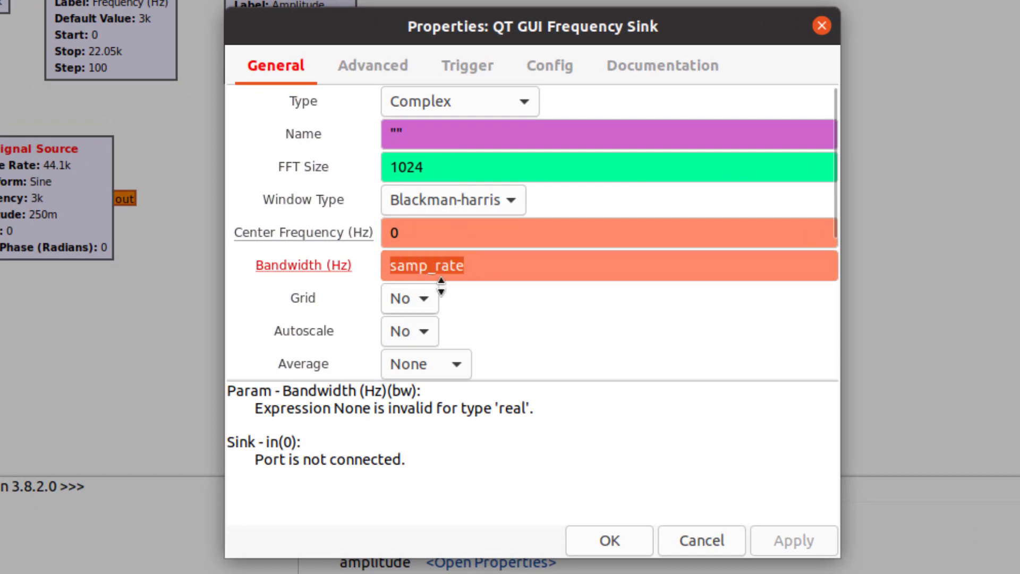
type("fs")
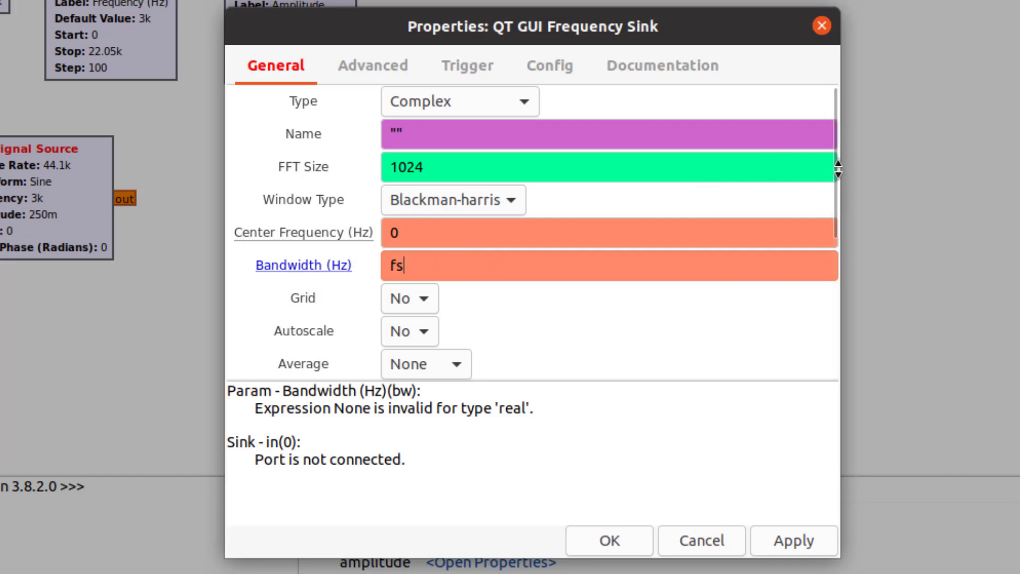
left_click_drag(832, 169, 838, 262)
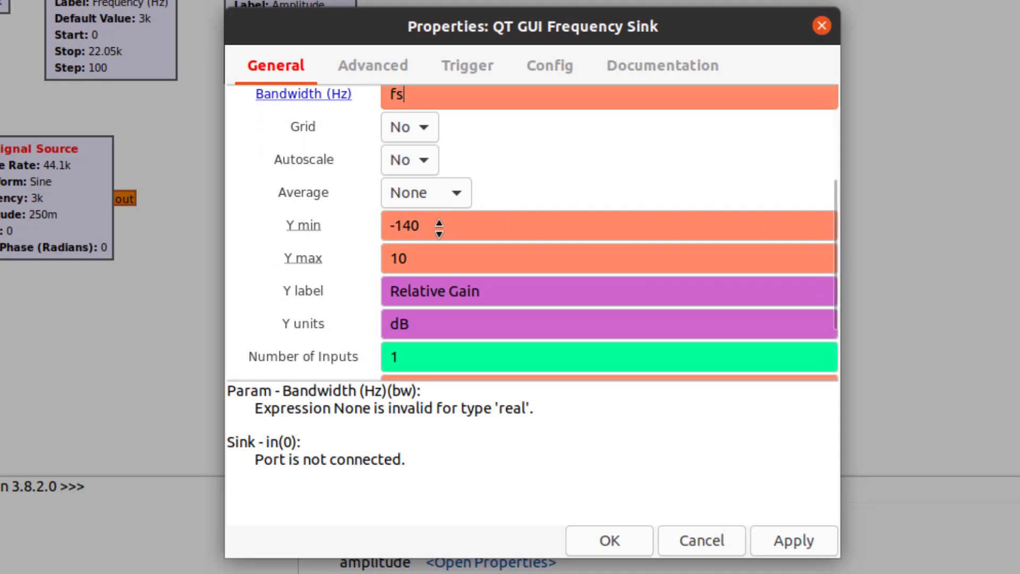
left_click(439, 227)
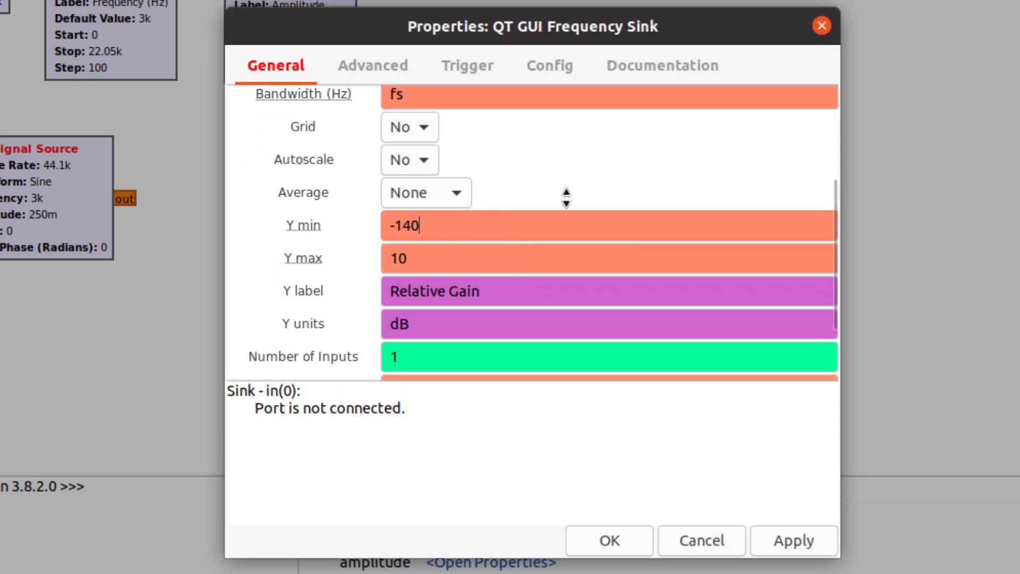
key("BackSpace")
type("00")
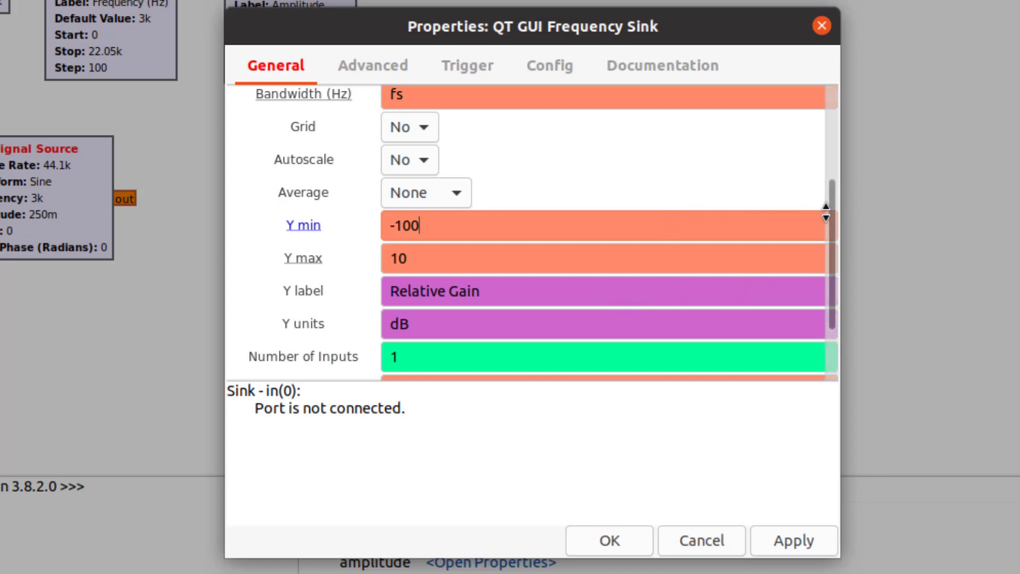
left_click_drag(833, 211, 821, 75)
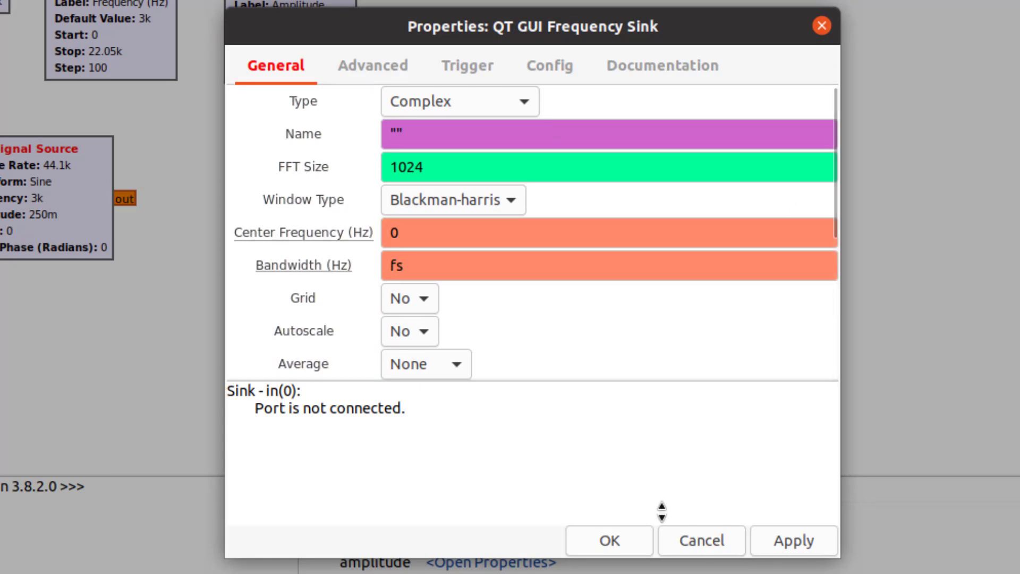
left_click(632, 538)
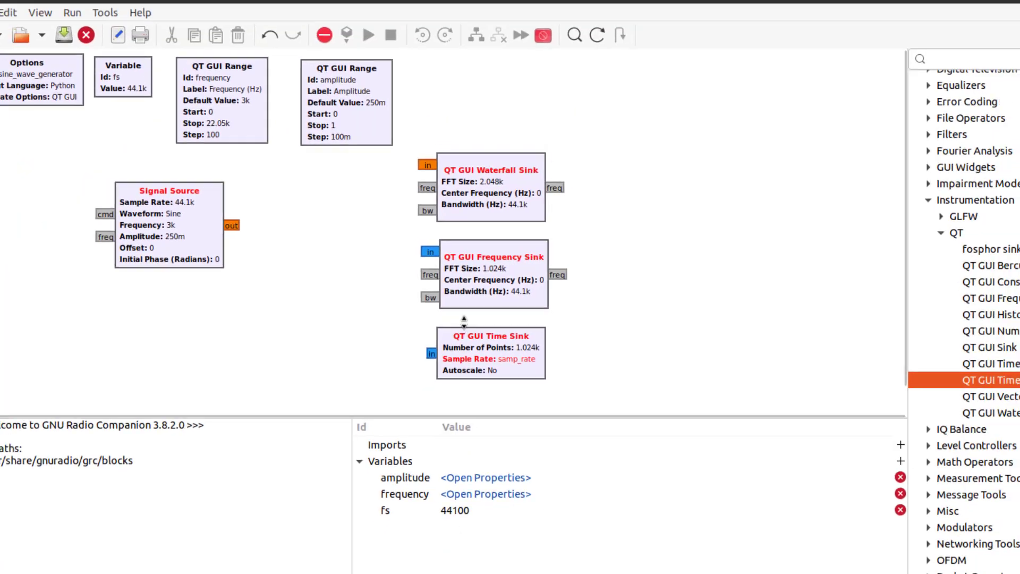
Change the QT GUI Frequency Sink's Type to Float and accept the properties.
right_click(505, 287)
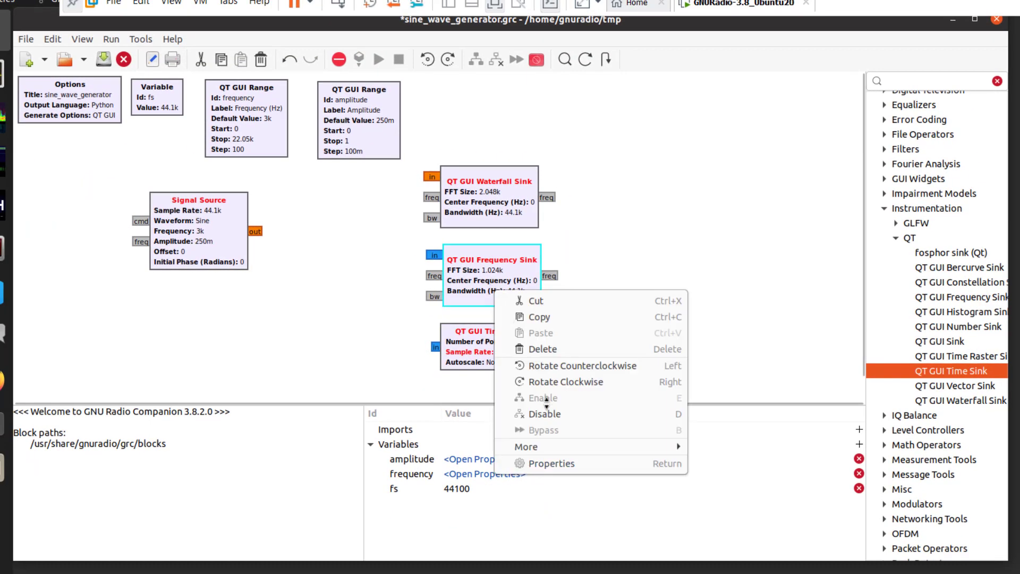
left_click(553, 463)
left_click(481, 164)
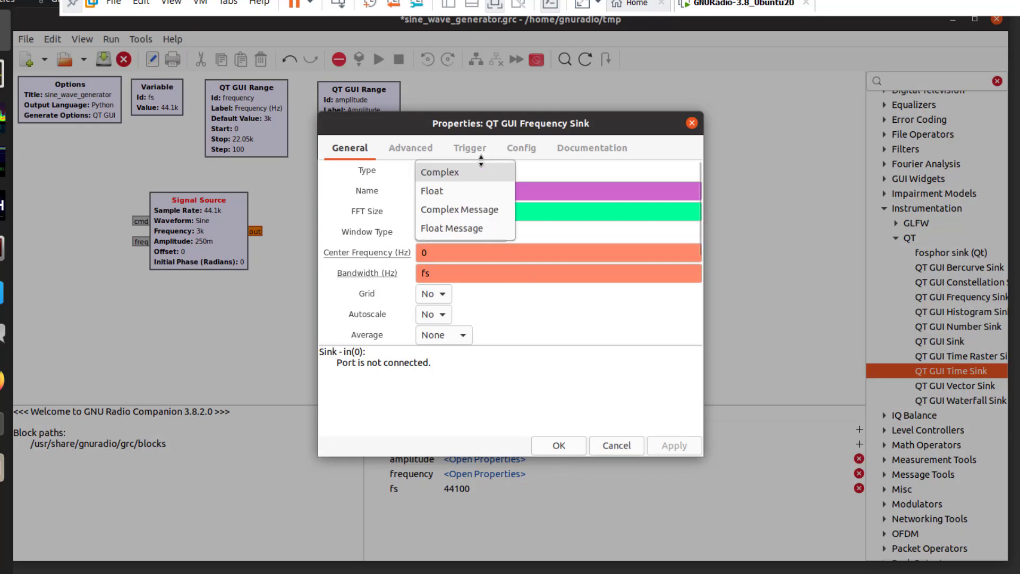
left_click(473, 191)
left_click(559, 445)
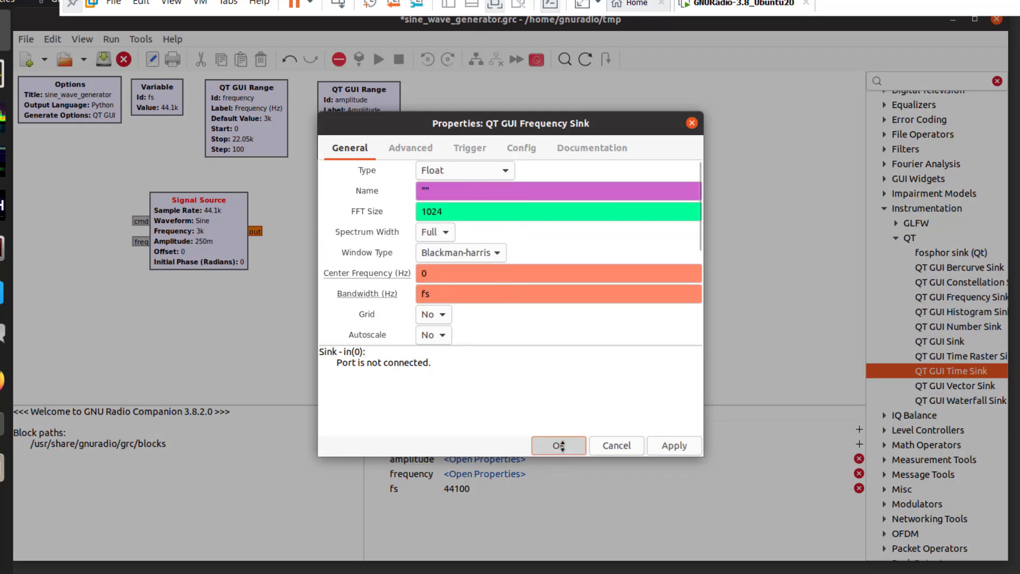
In the QT GUI Time Sink's properties, set the Number of Points to 256 and the Sample Rate to fs.
right_click(514, 353)
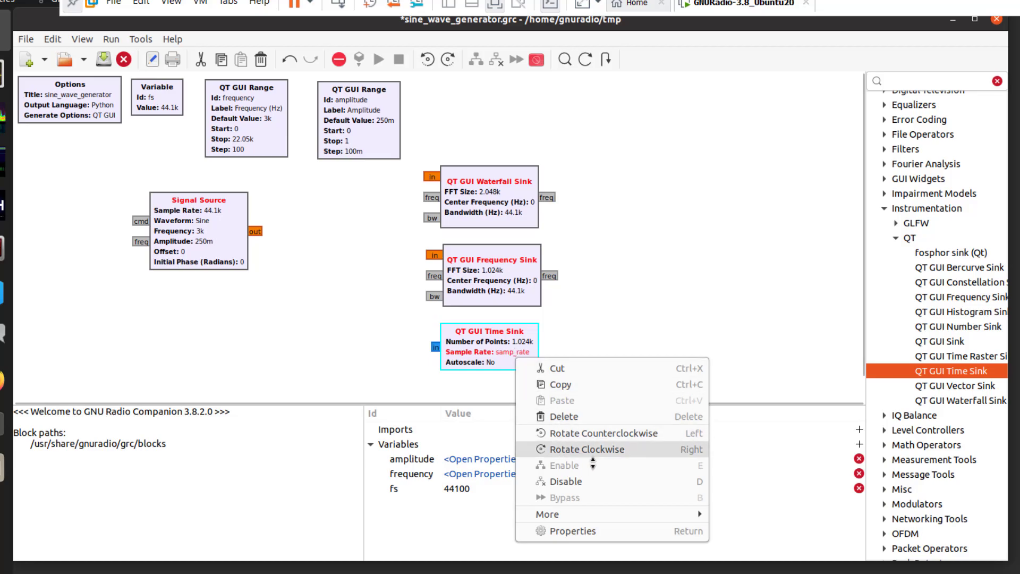
key("Escape")
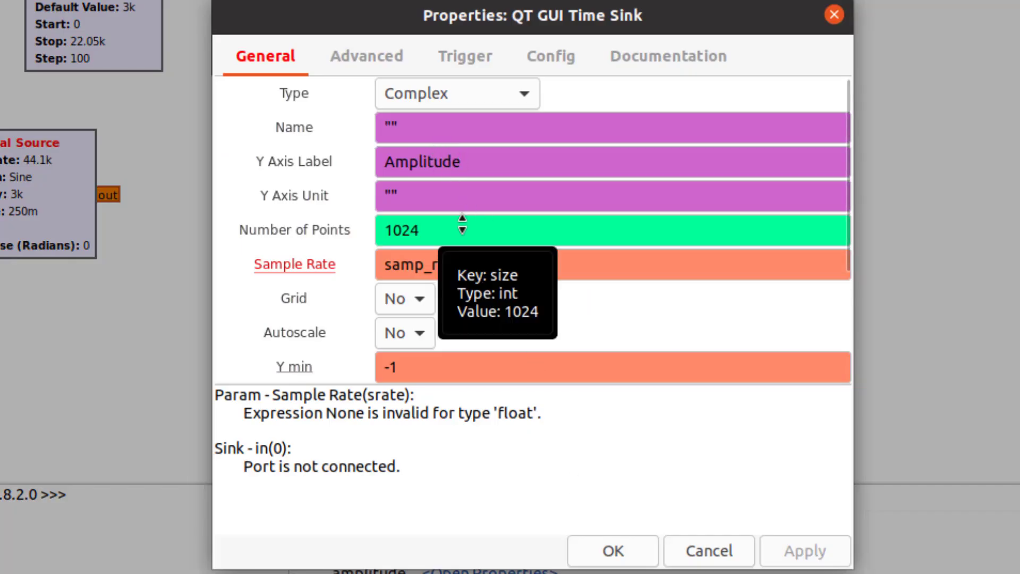
left_click_drag(462, 224, 355, 224)
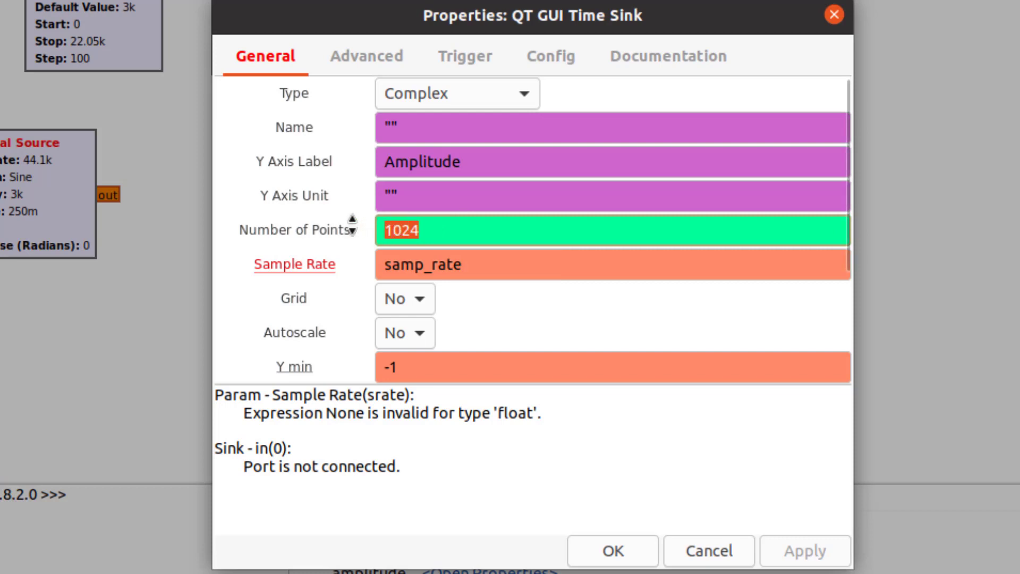
type("256")
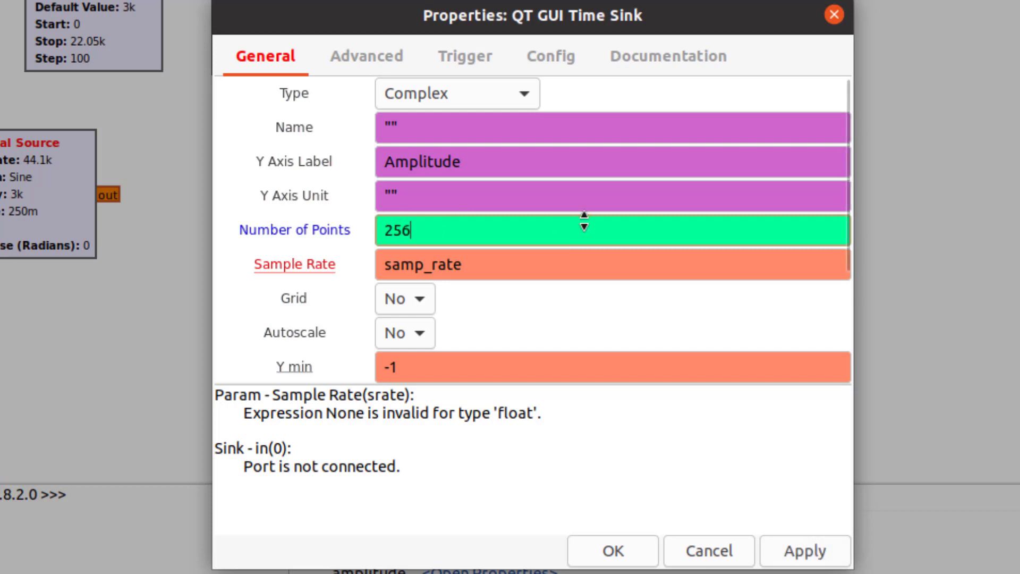
left_click_drag(499, 264, 343, 264)
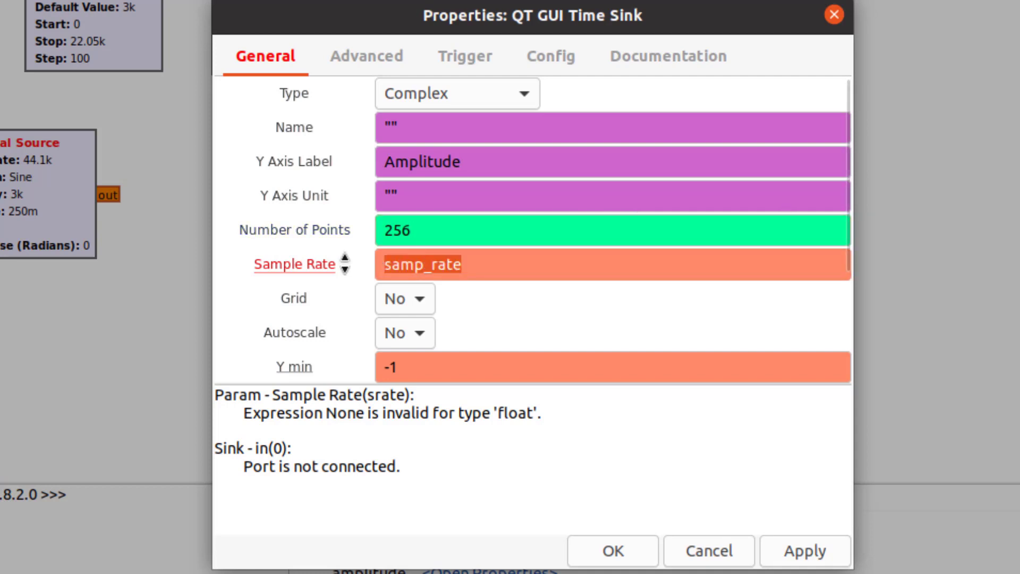
type("fs")
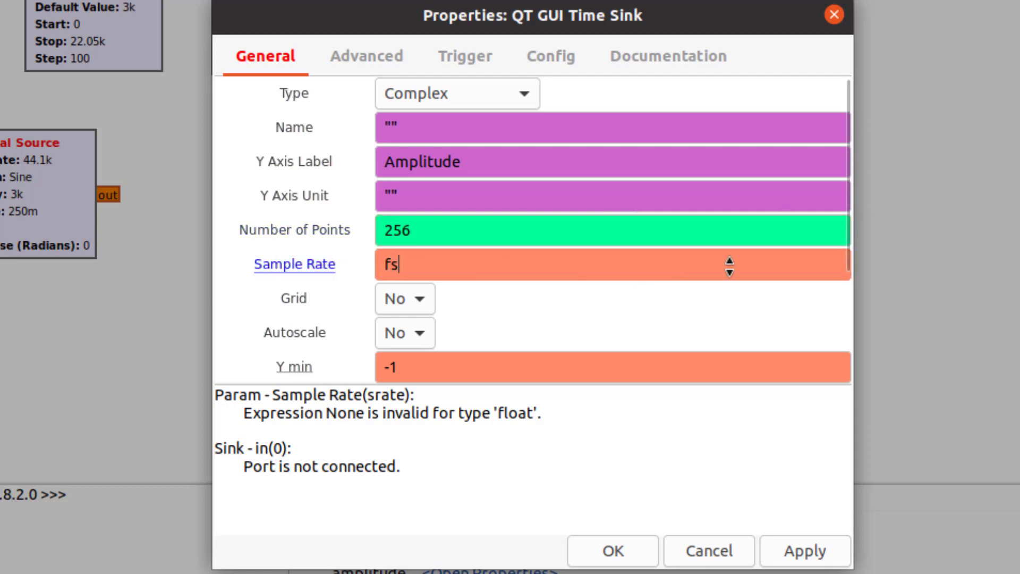
Set the Time Sink's Type to Float and accept the properties.
left_click_drag(844, 181, 884, 342)
scroll(417, 164, "up", 3)
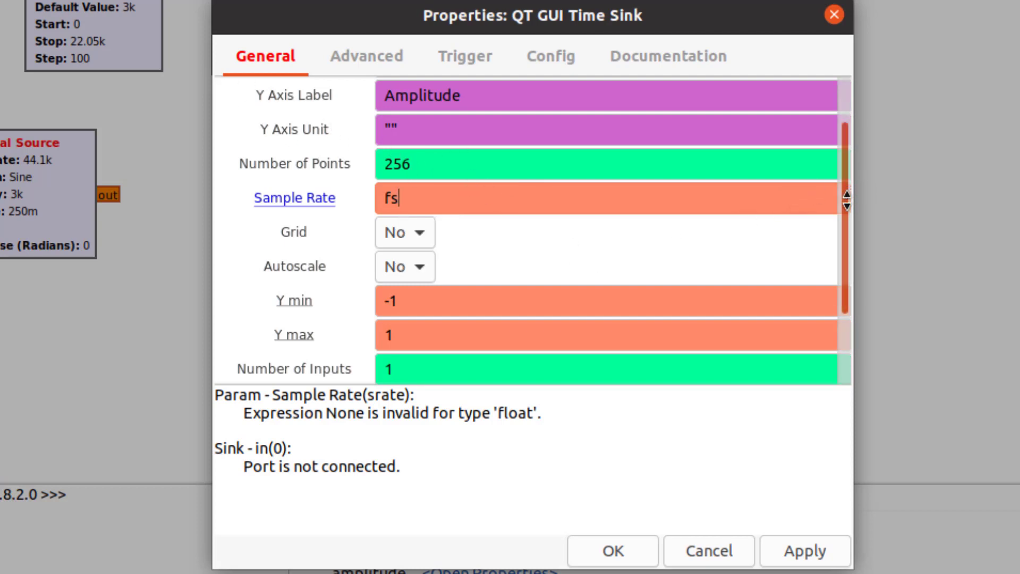
left_click_drag(847, 200, 856, 264)
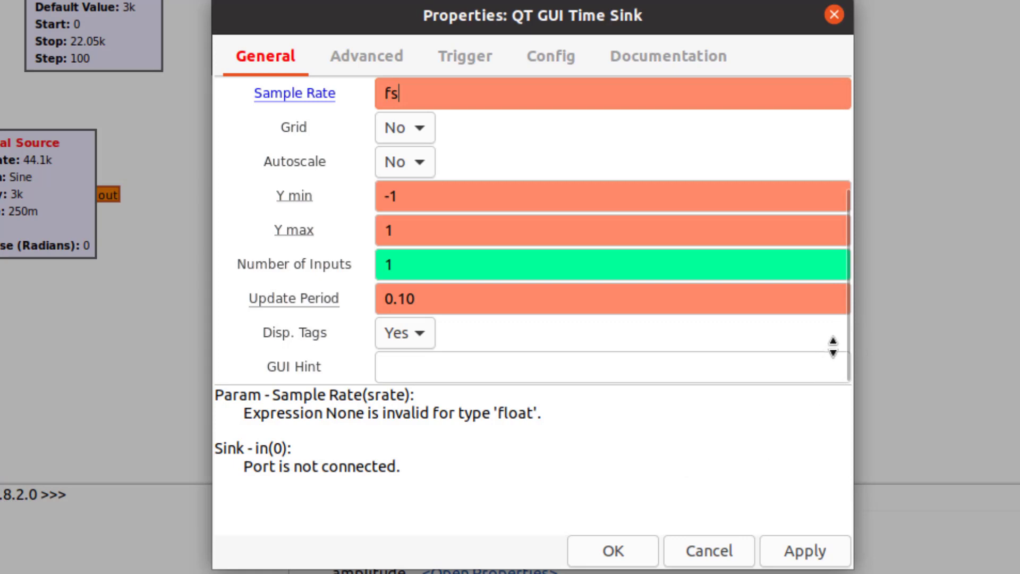
left_click_drag(847, 297, 798, 107)
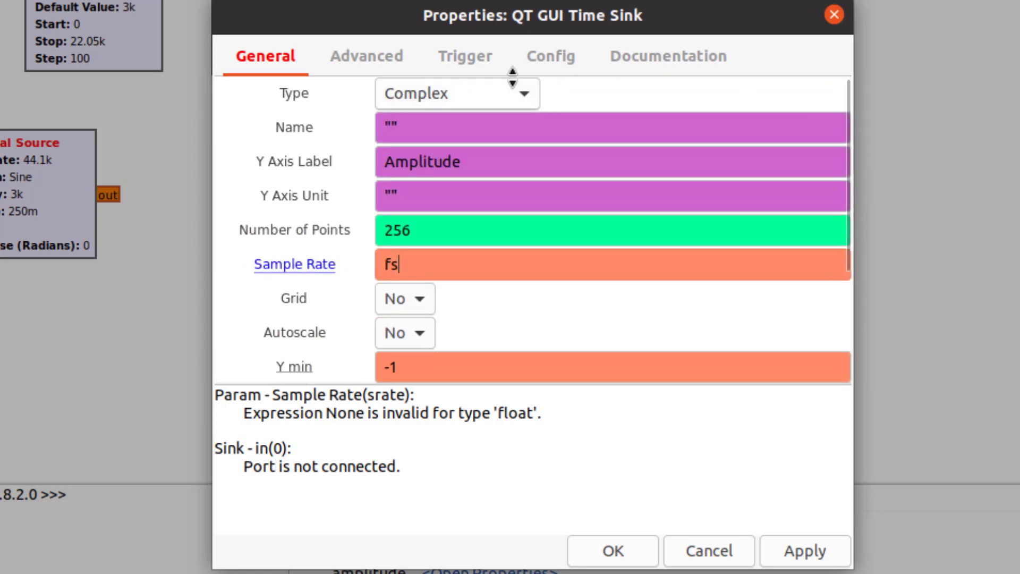
left_click(507, 94)
left_click(491, 130)
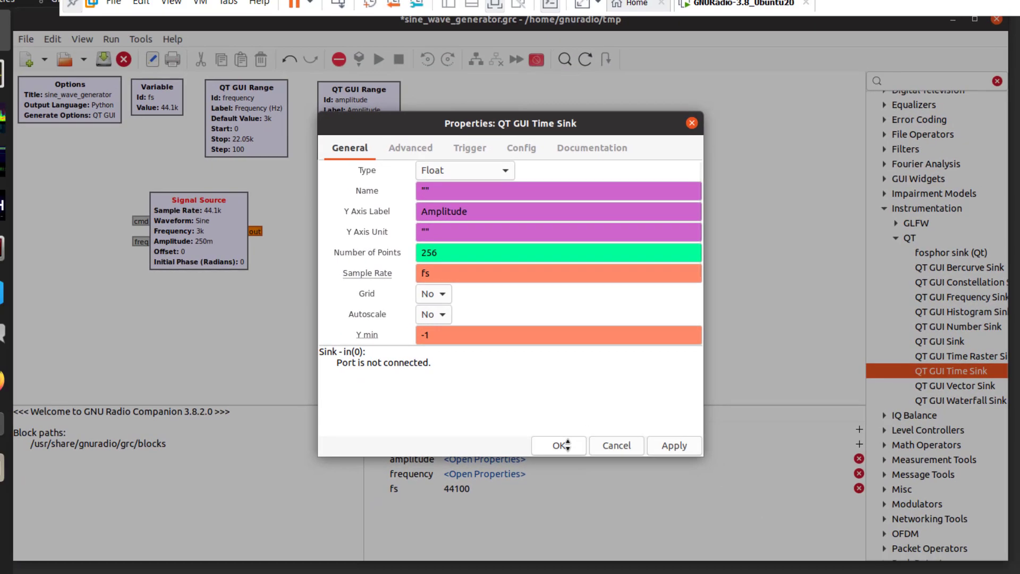
left_click(572, 474)
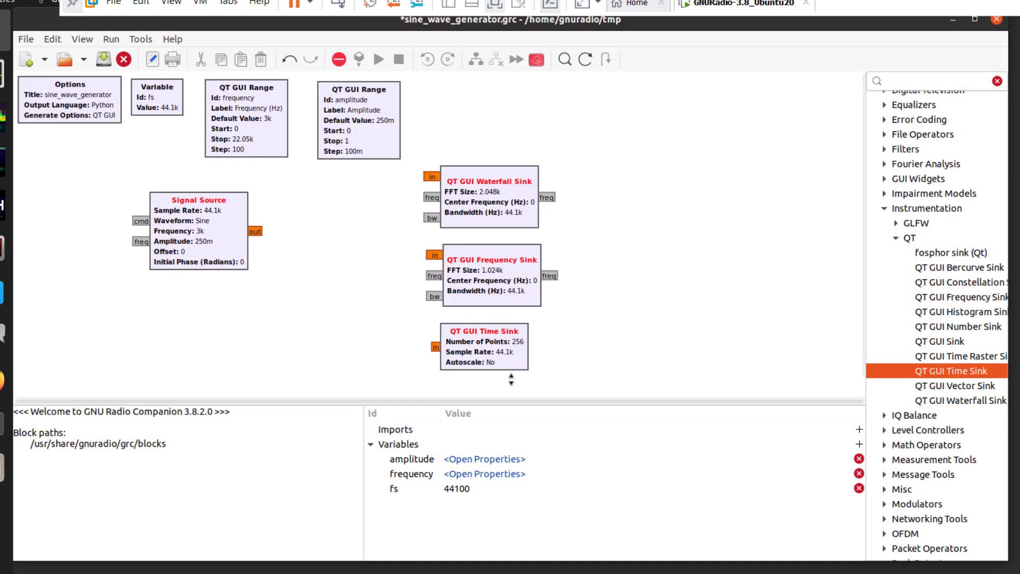
left_click_drag(518, 404, 515, 402)
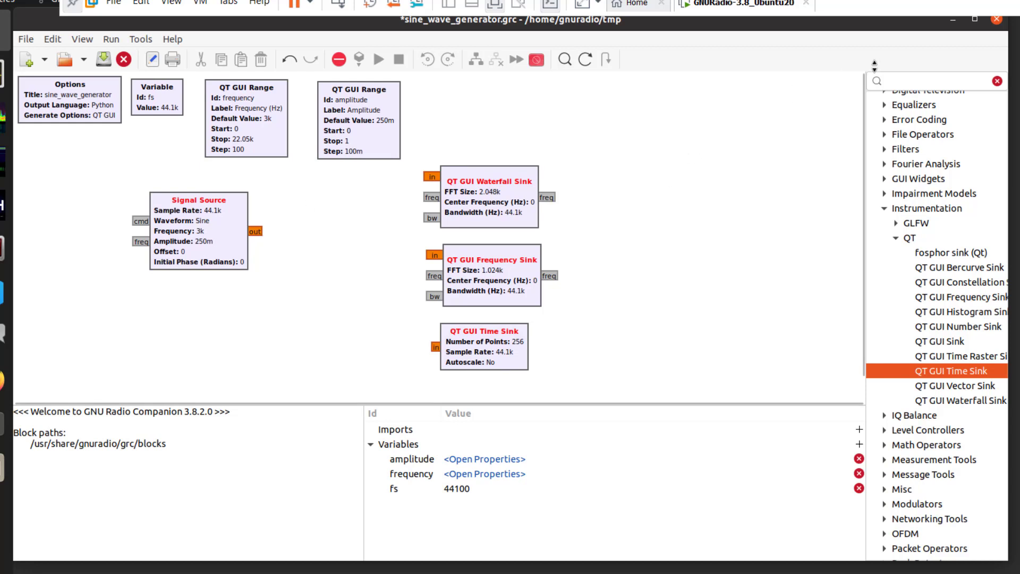
Find the Throttle block in the library, place it between the Signal Source and the sinks, and space the source and Throttle apart.
left_click(891, 79)
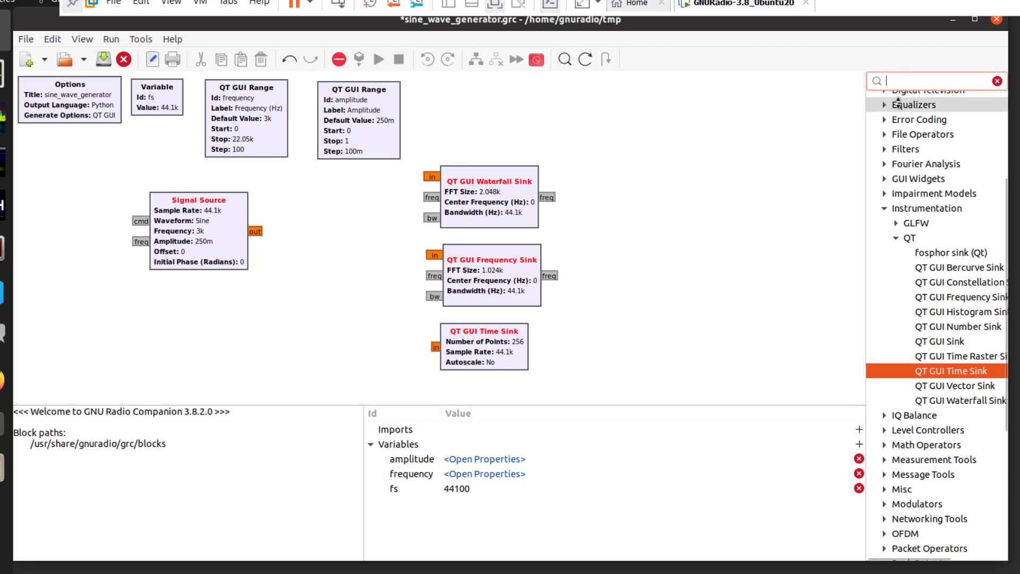
type("thr")
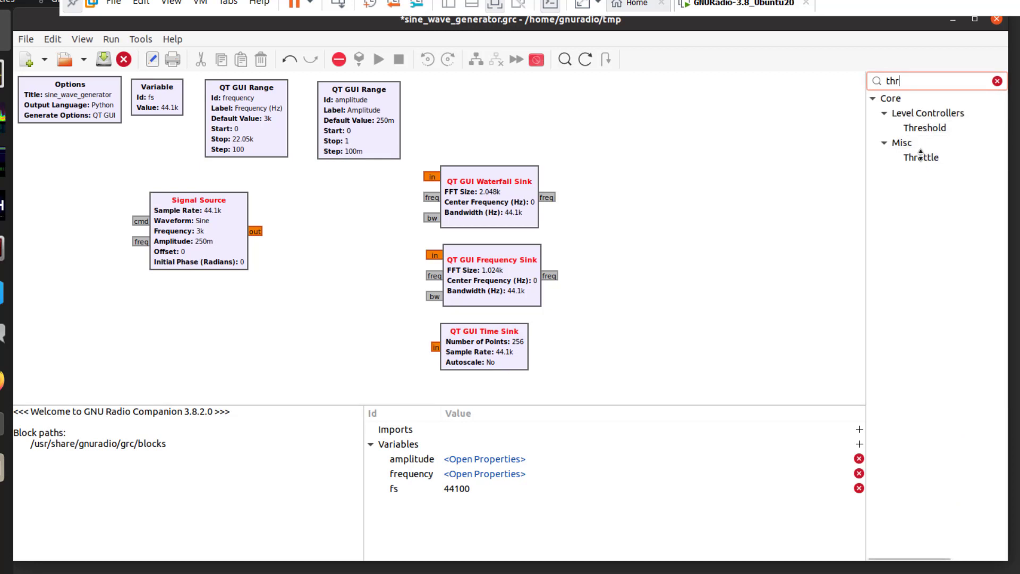
left_click_drag(921, 157, 314, 219)
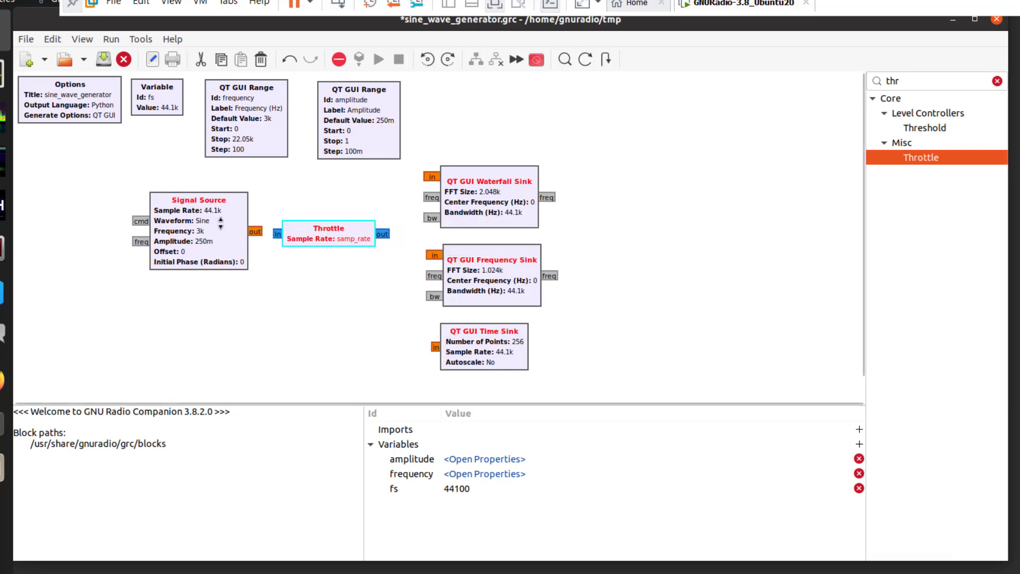
left_click_drag(201, 223, 175, 226)
left_click_drag(311, 222, 303, 225)
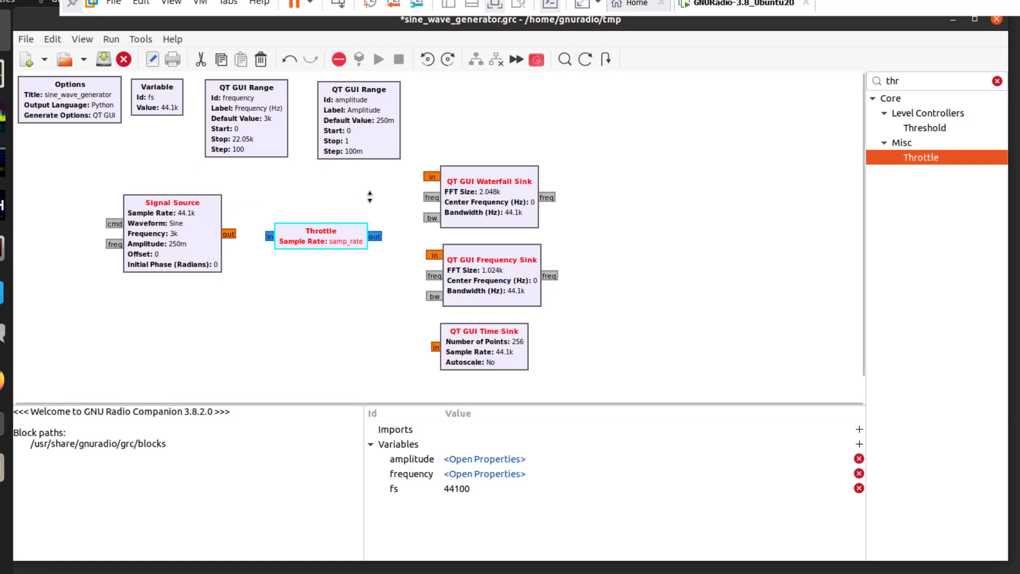
Set the Throttle block's Sample Rate to fs and accept the properties.
right_click(339, 228)
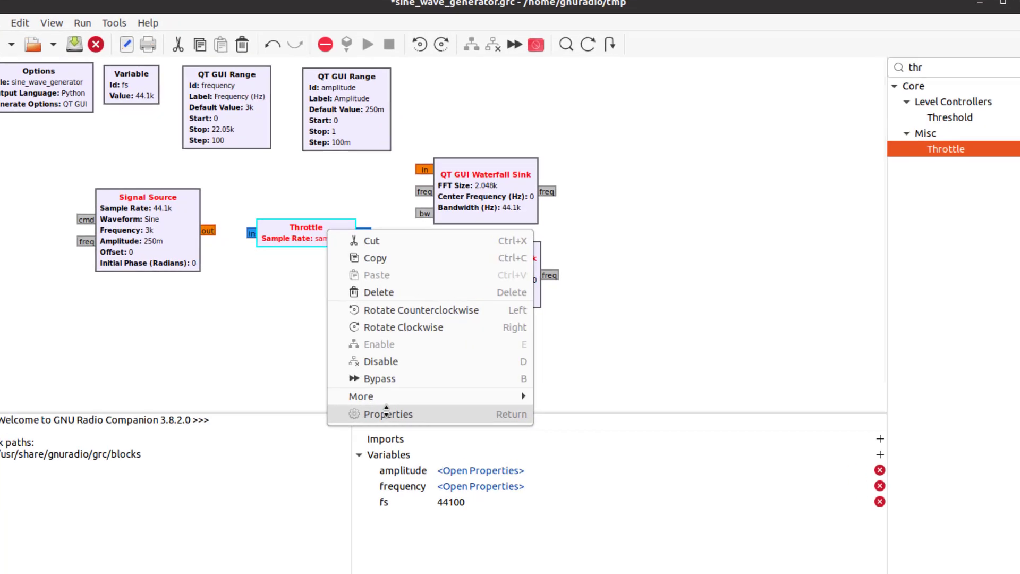
left_click(387, 413)
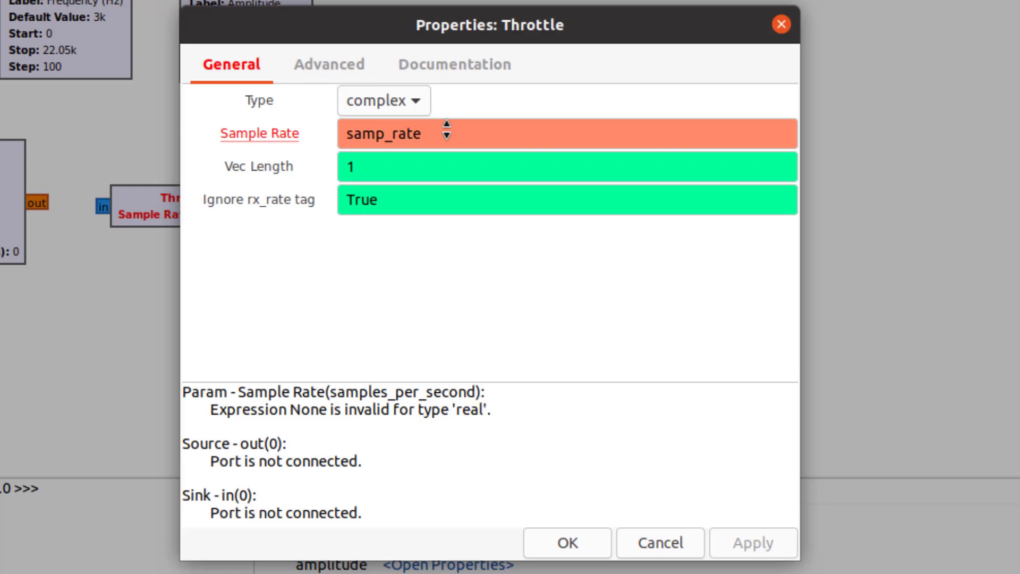
left_click_drag(446, 129, 310, 135)
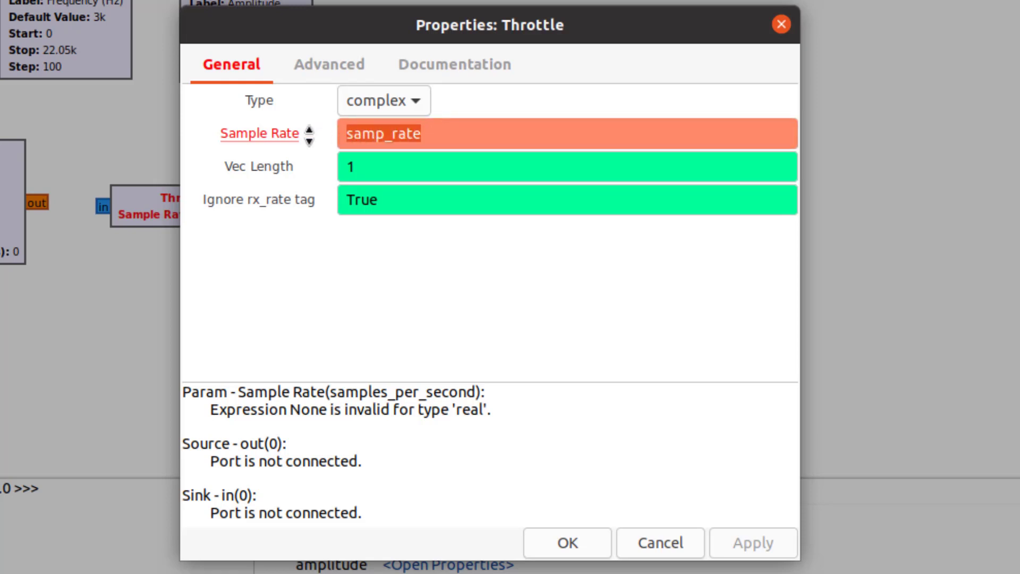
type("fs")
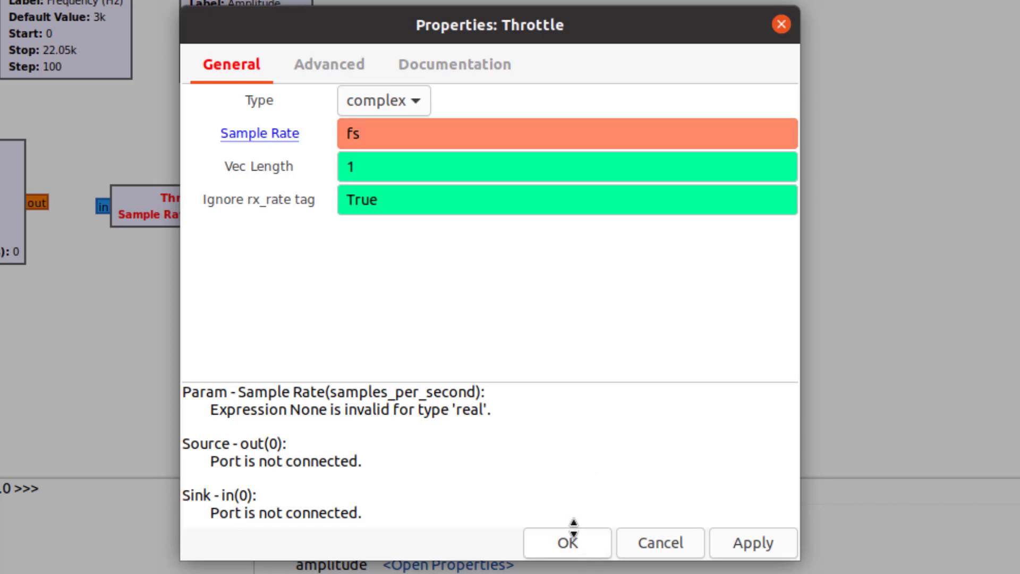
left_click(574, 531)
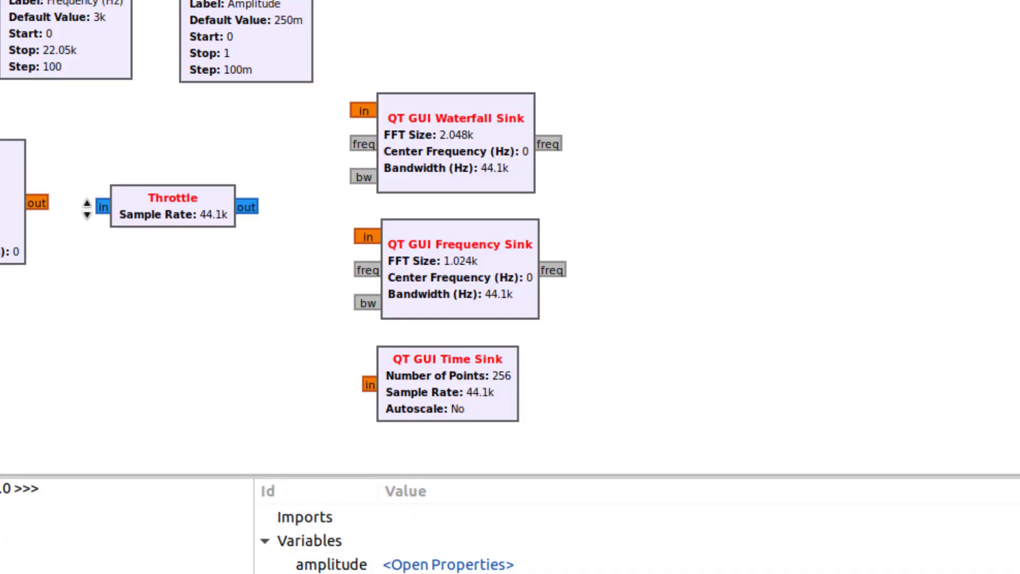
Change the Throttle block's Type to float and accept the properties.
right_click(160, 209)
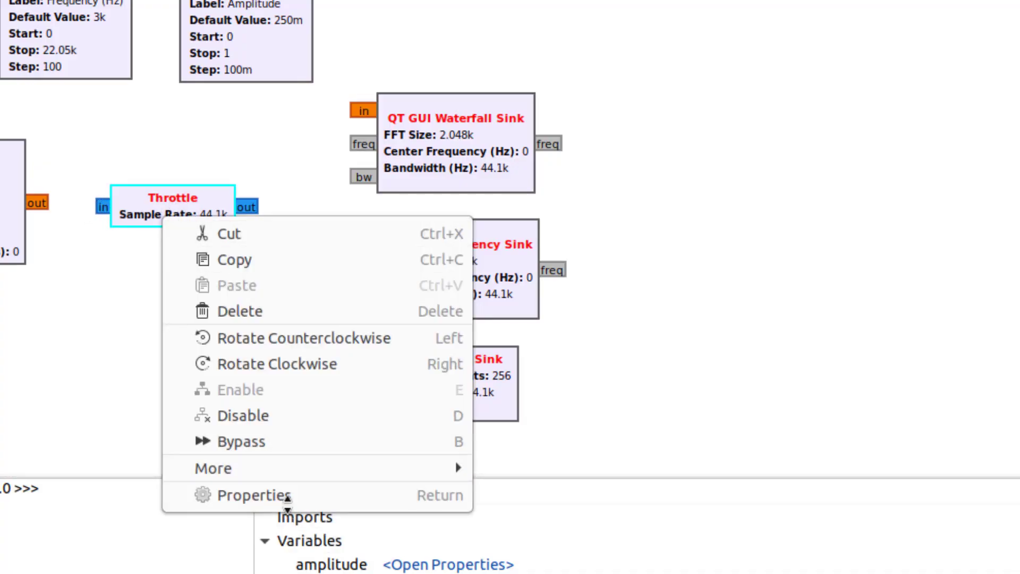
left_click(249, 495)
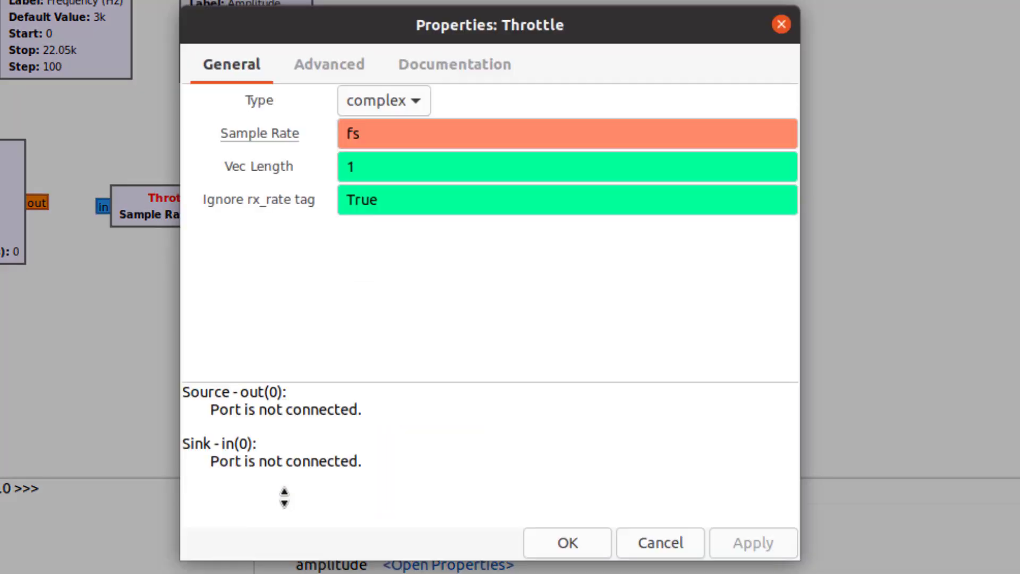
left_click(374, 101)
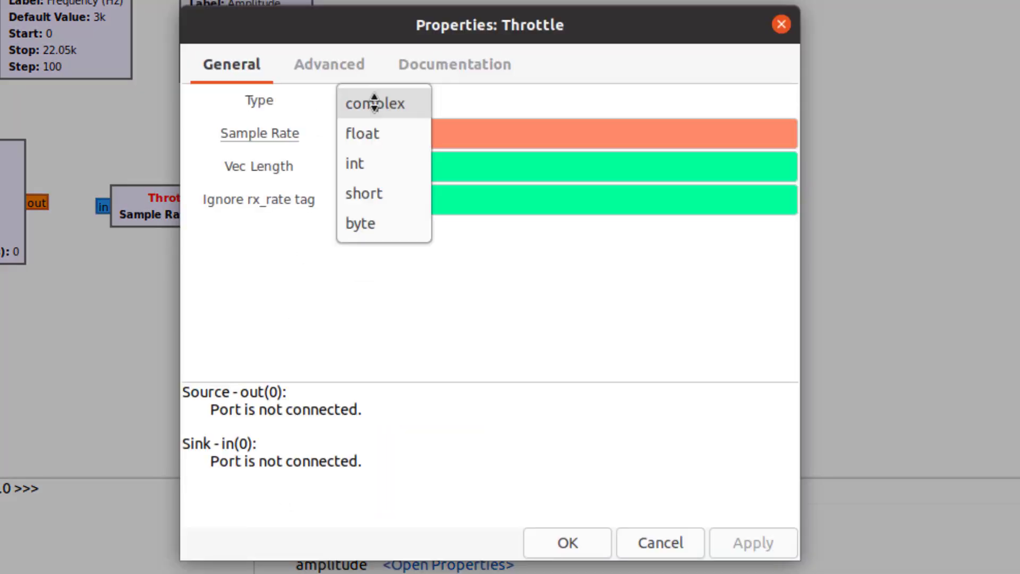
left_click(375, 118)
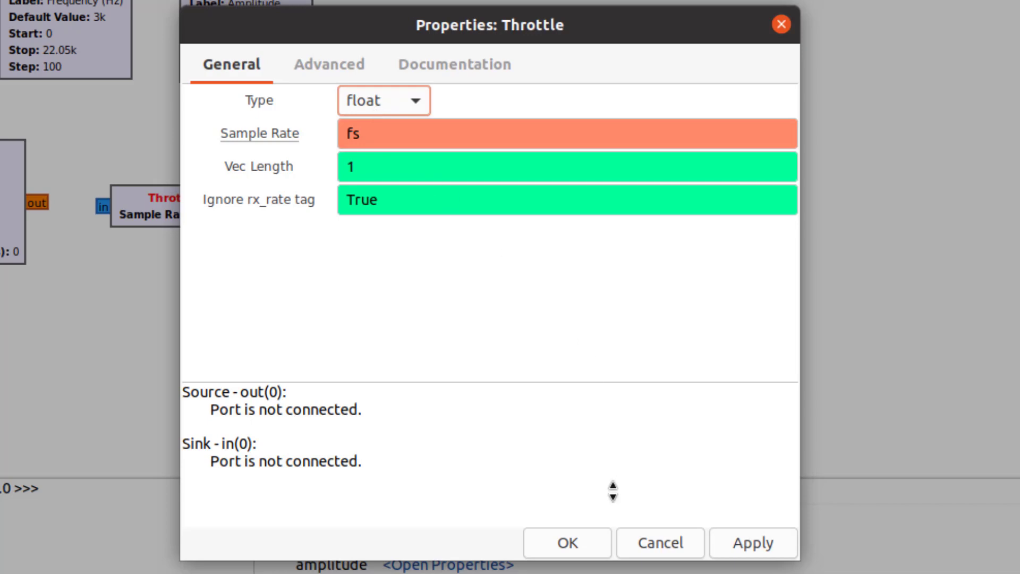
left_click(572, 540)
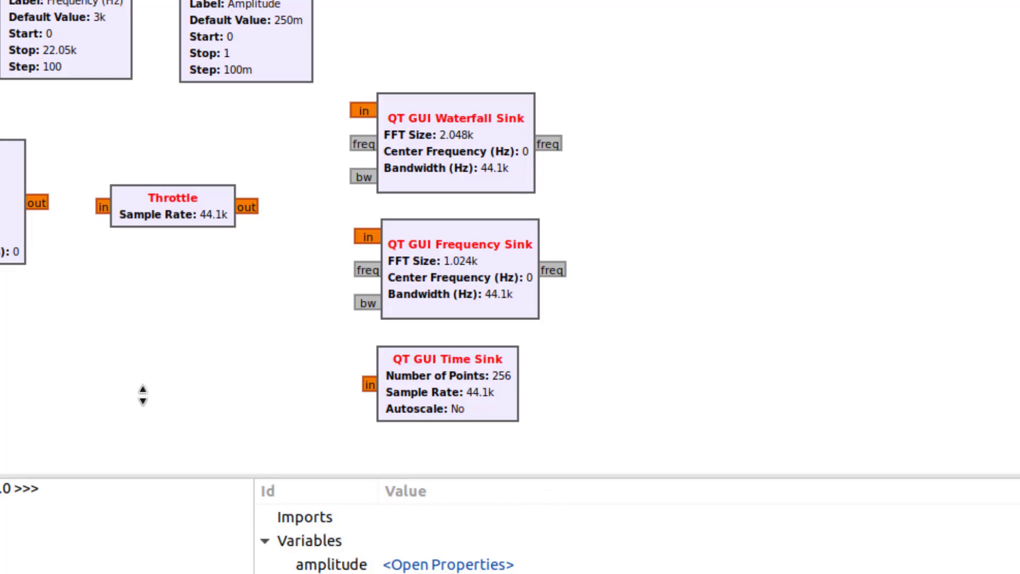
Connect the Signal Source through the Throttle to the Waterfall, Frequency and Time Sink inputs, and align the source with the Throttle.
left_click_drag(35, 196, 103, 207)
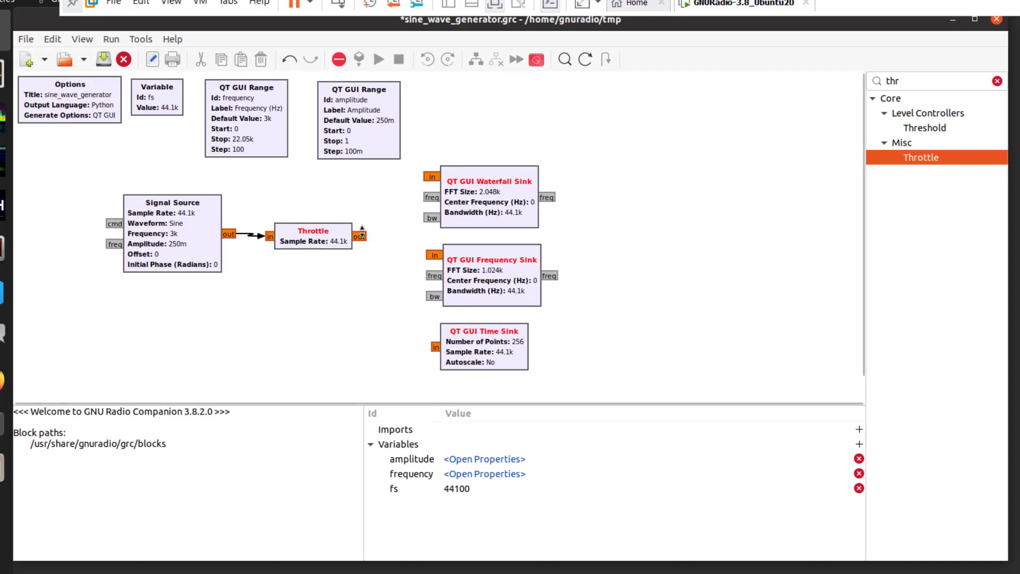
left_click(431, 175)
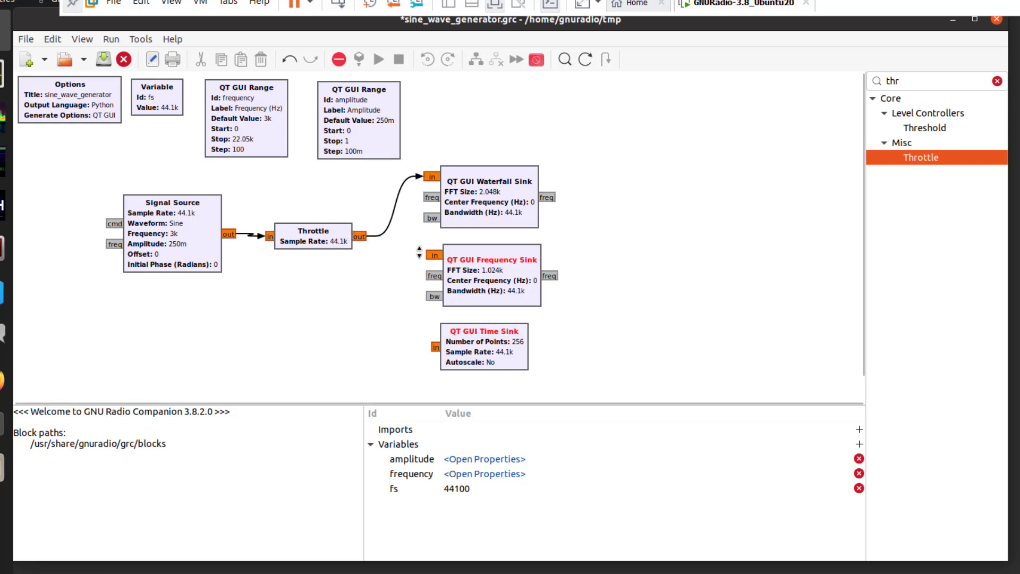
left_click(431, 253)
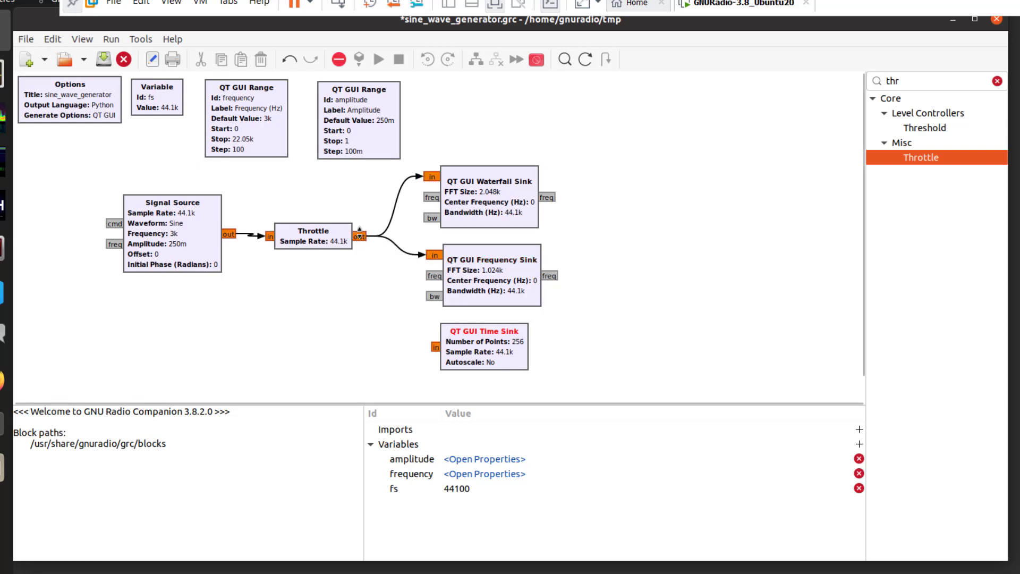
left_click(431, 345)
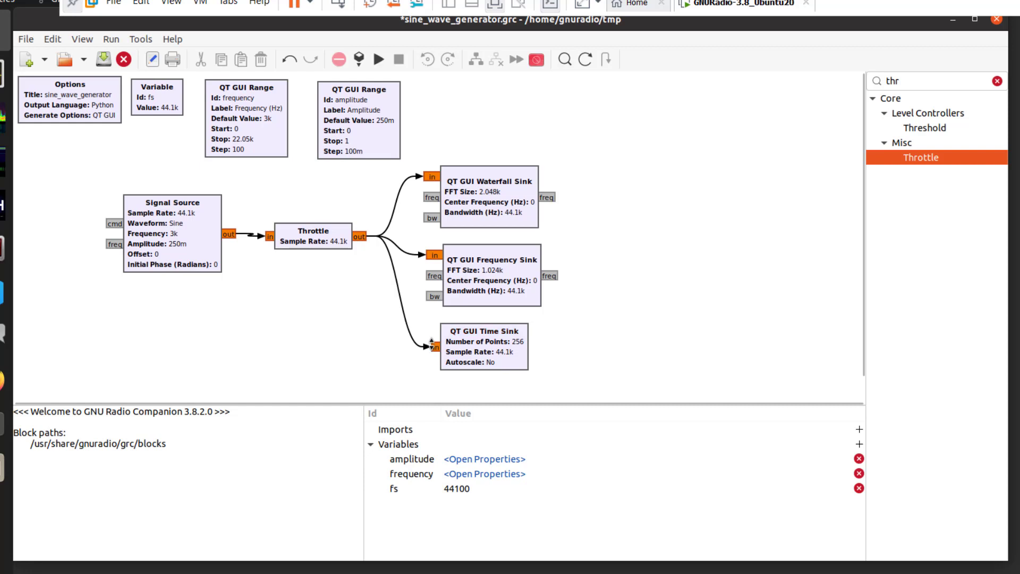
left_click_drag(186, 241, 166, 246)
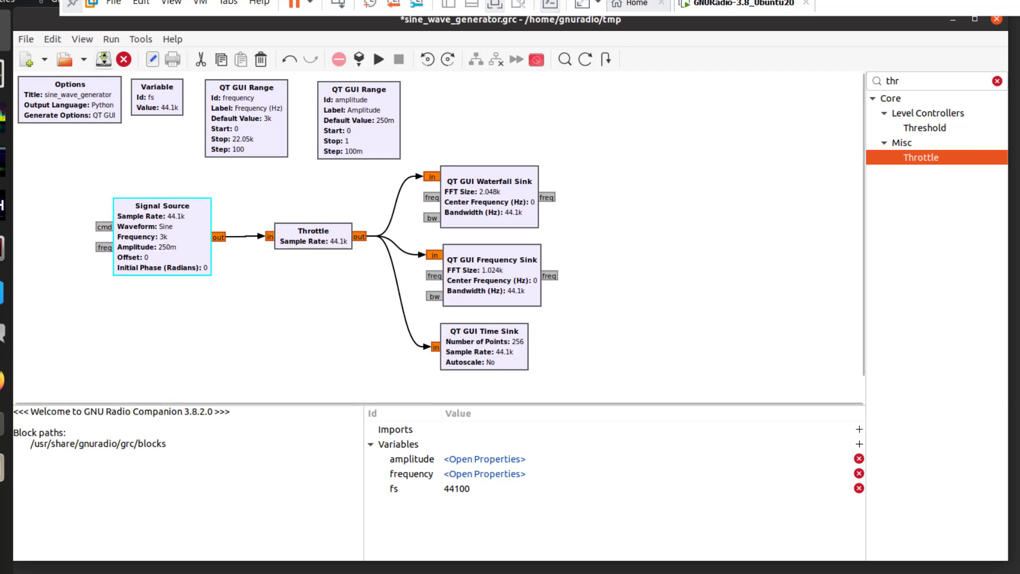
Save the sine_wave_generator flow graph and execute it.
left_click(103, 56)
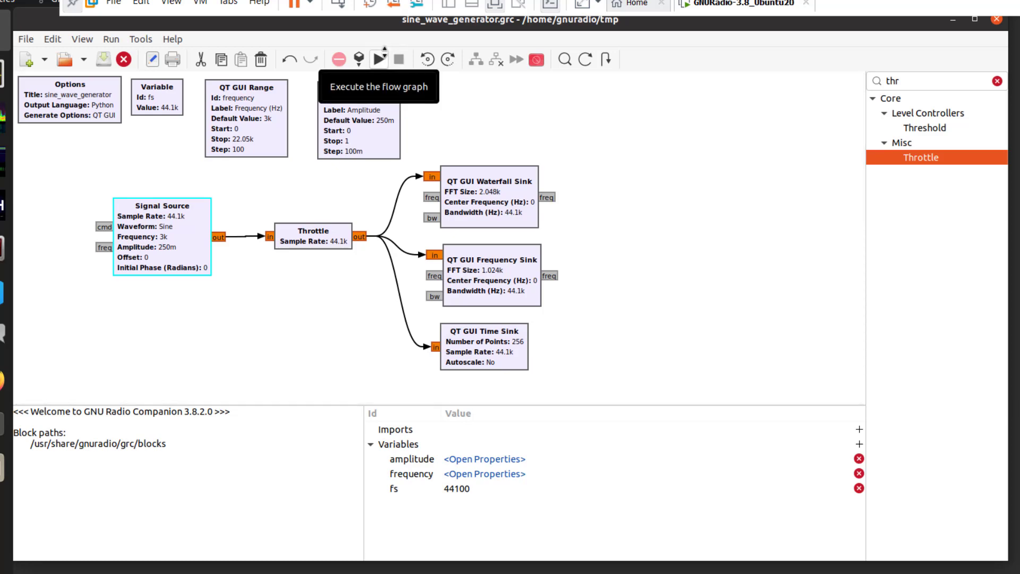
left_click(383, 52)
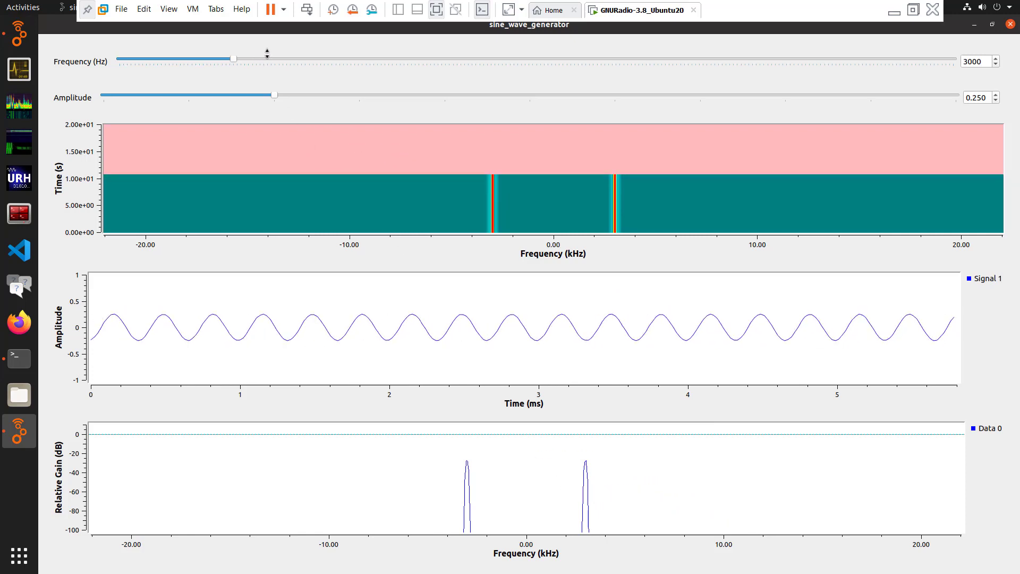
Test the running generator's frequency control at 6800, 9500 and 14200 Hz.
left_click(377, 55)
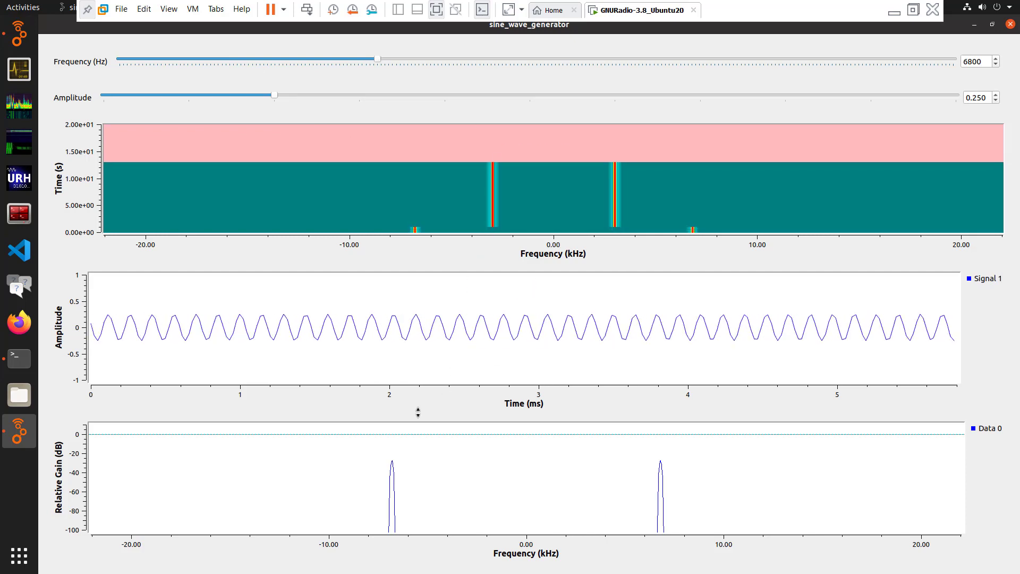
left_click(482, 56)
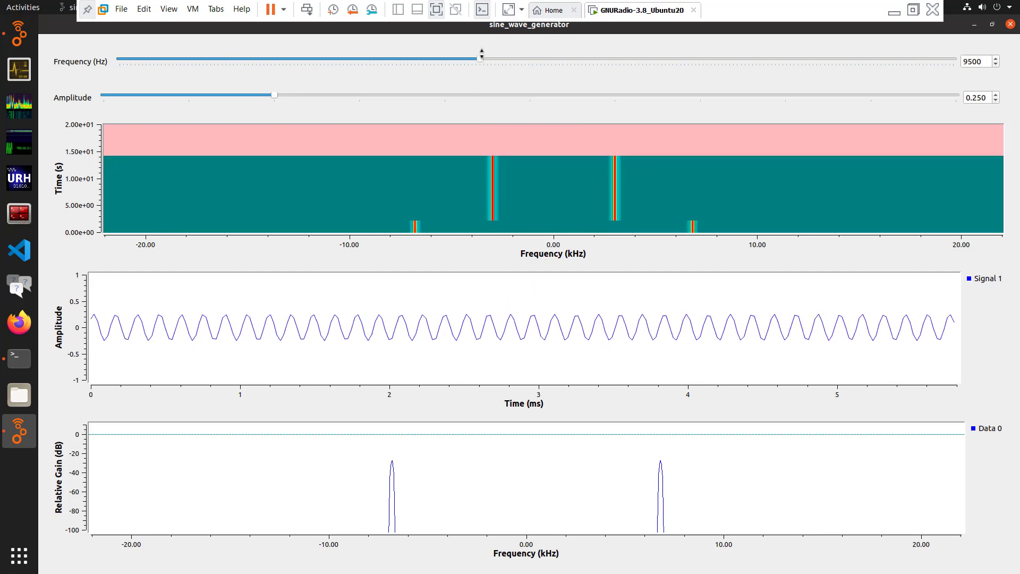
left_click(661, 58)
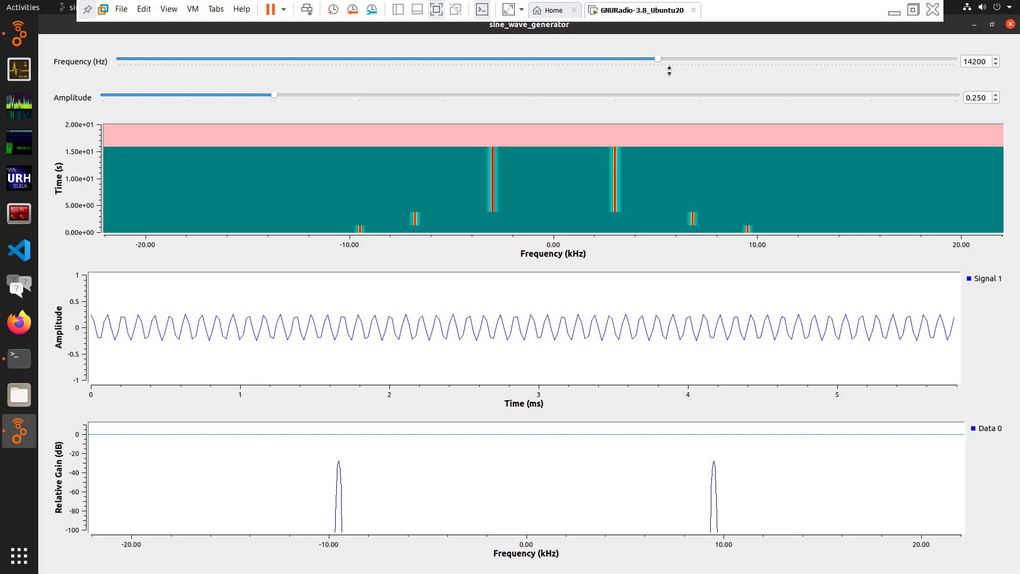
Test the amplitude control by raising it to 0.700, and lower it through 0.600 and 0.400 to 0.300.
left_click(735, 94)
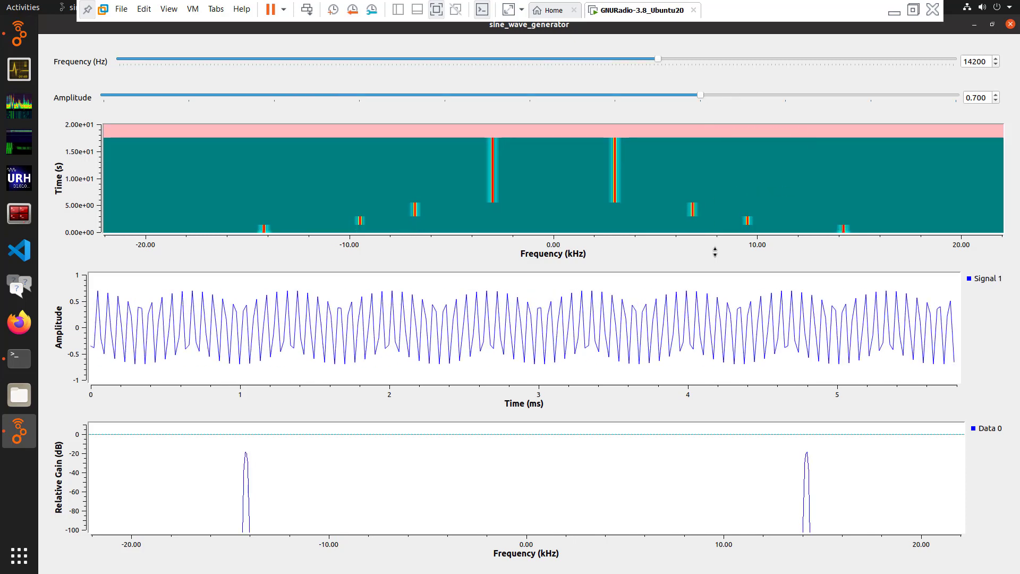
left_click(696, 92)
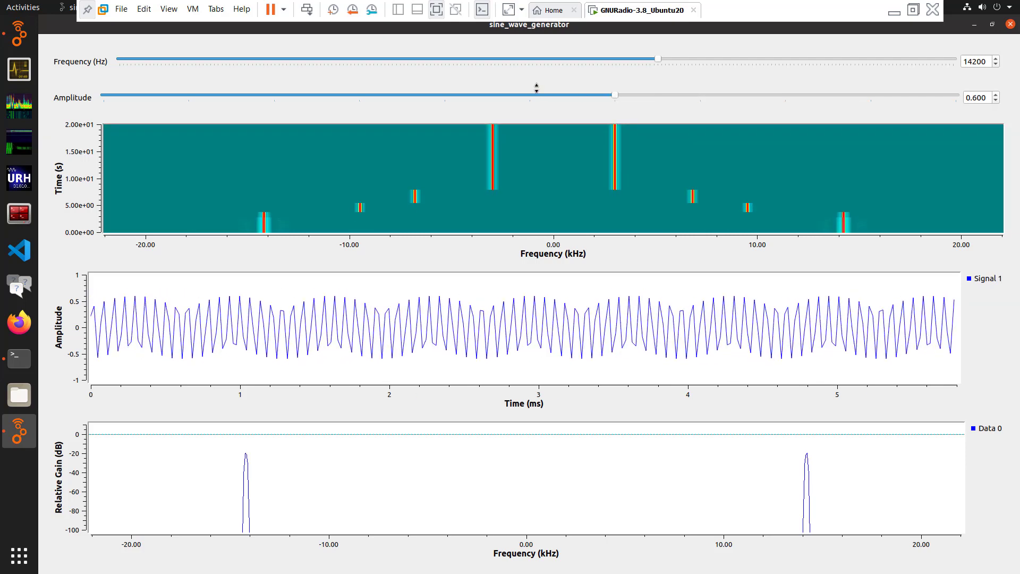
double_click(494, 94)
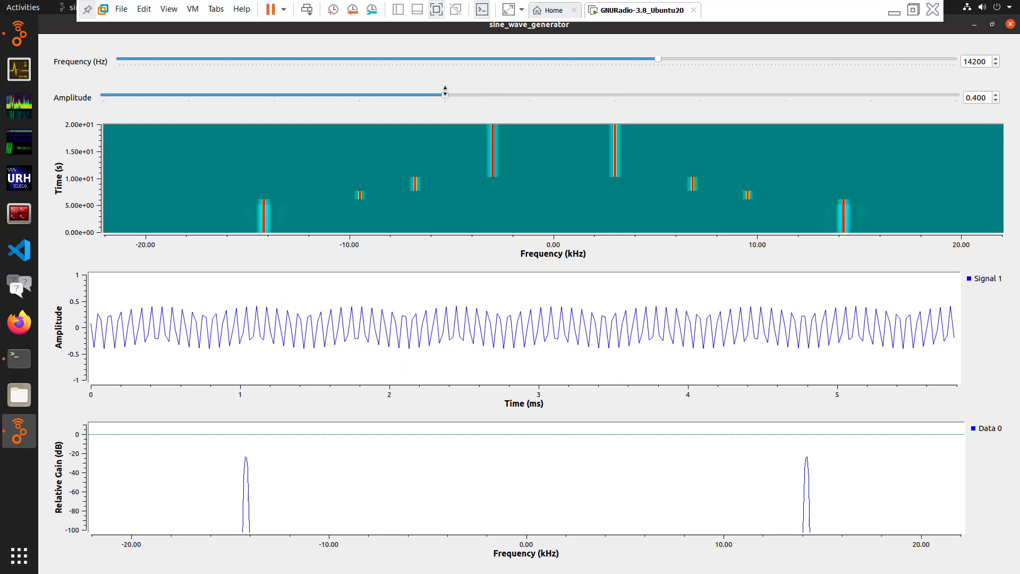
left_click(423, 90)
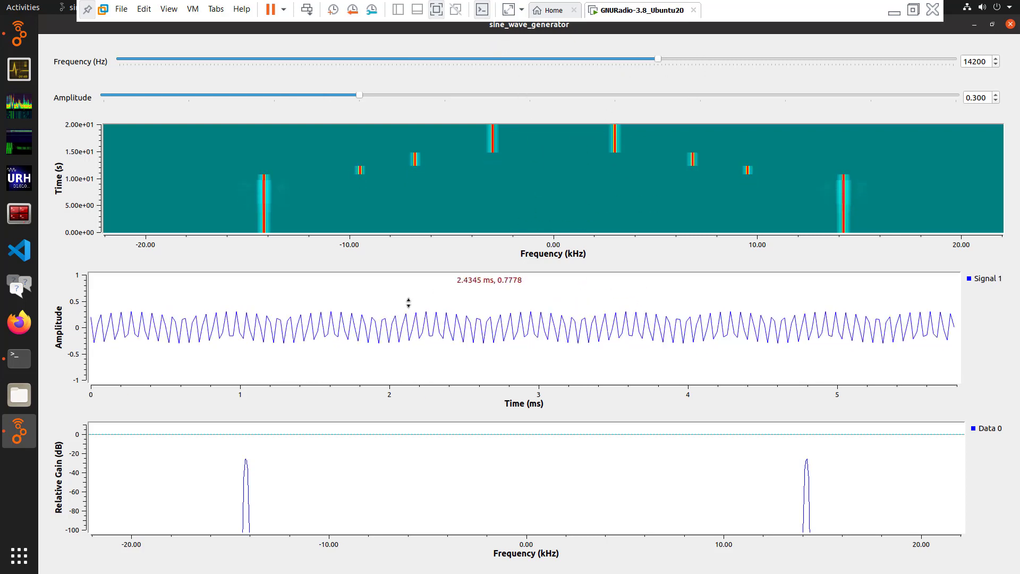
Lower the running generator's frequency to 4400 Hz and further to 3600 Hz.
left_click(287, 55)
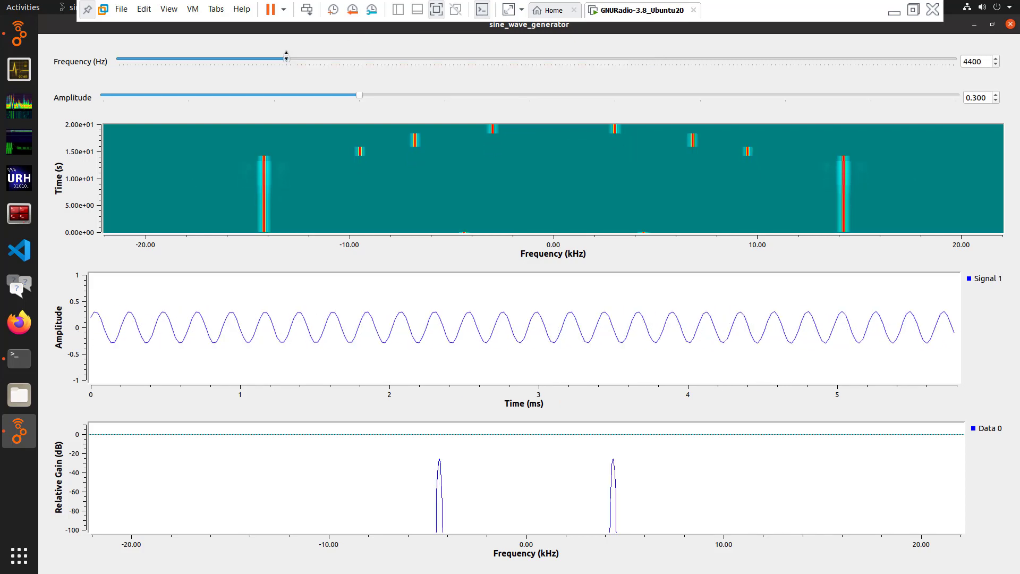
left_click_drag(286, 56, 256, 57)
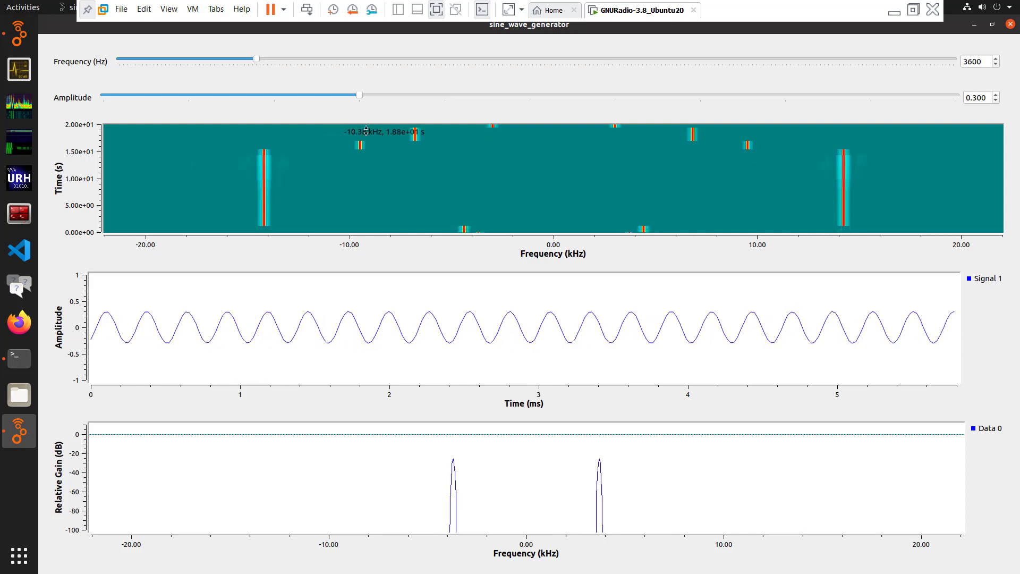
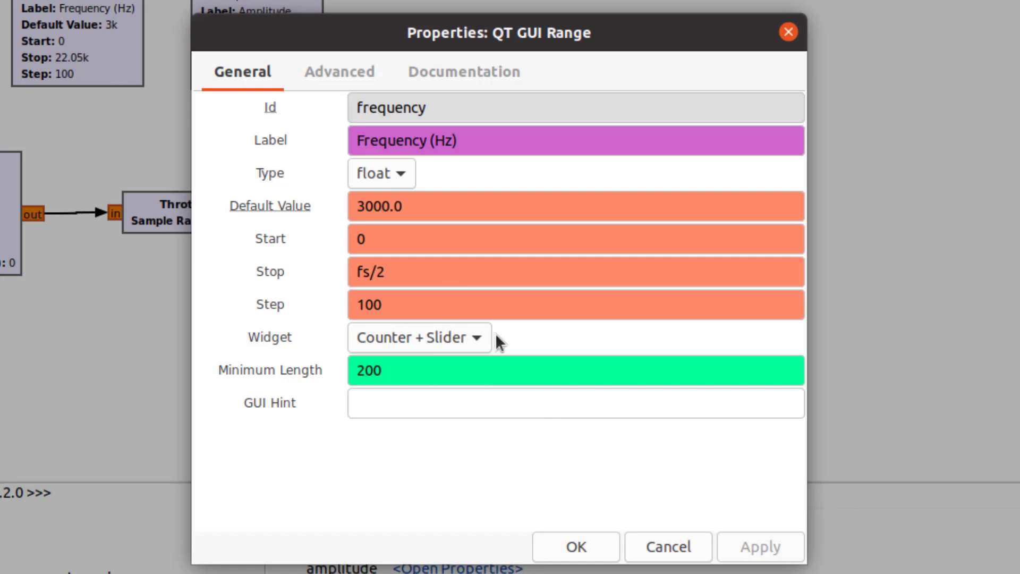
Set the frequency QT GUI Range's GUI Hint to [4, 0, 1, 1] and accept the properties.
left_click(387, 399)
type("[4")
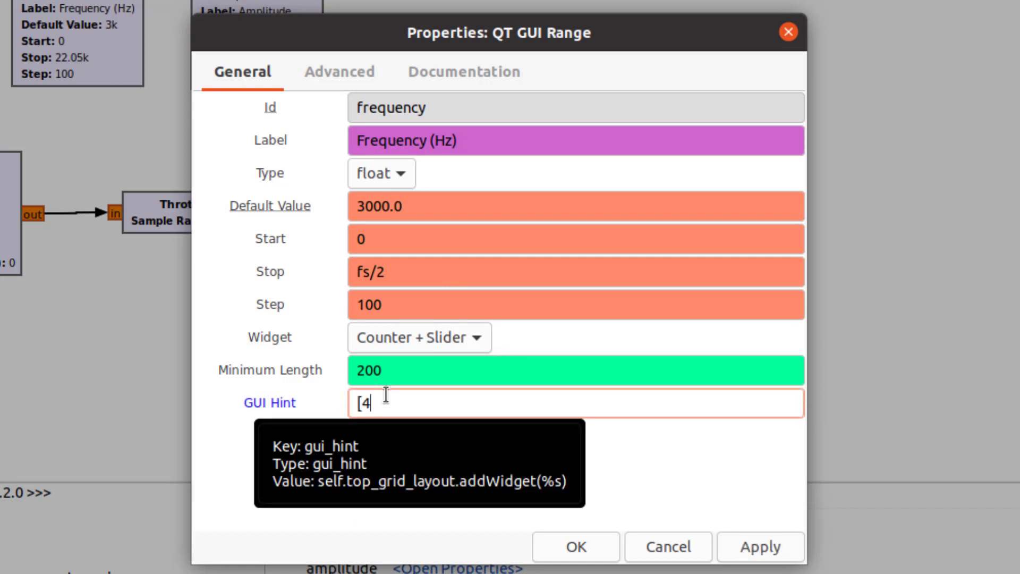
type(",0,1,")
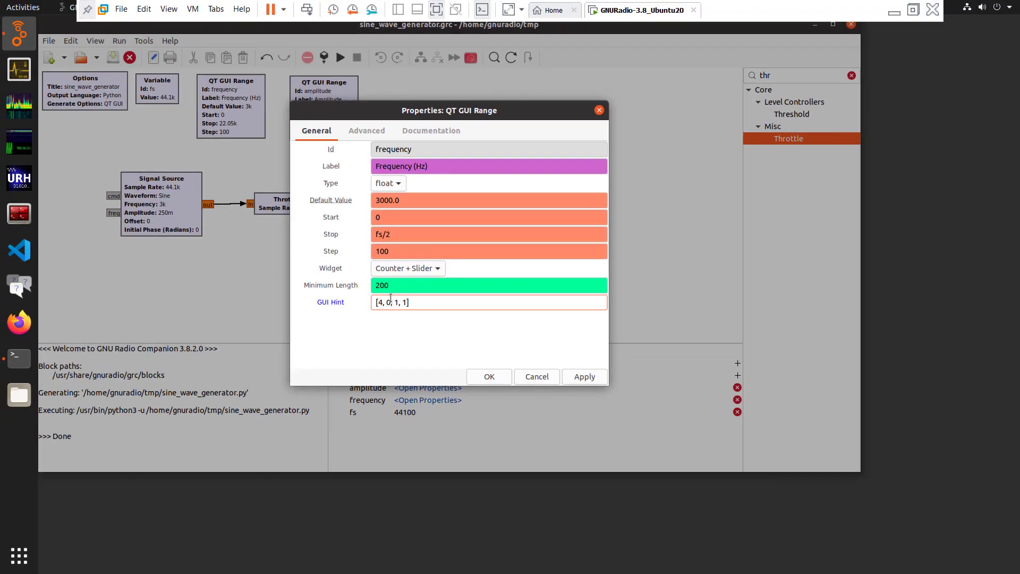
key("Return")
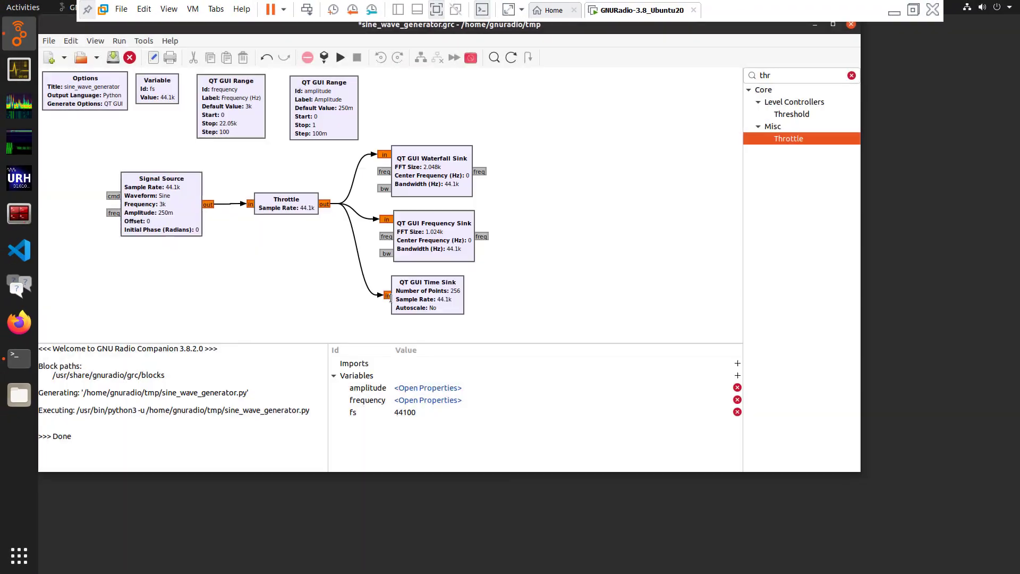
Set the amplitude QT GUI Range's GUI Hint to [5, 0, 1, 1] and accept the properties.
right_click(303, 96)
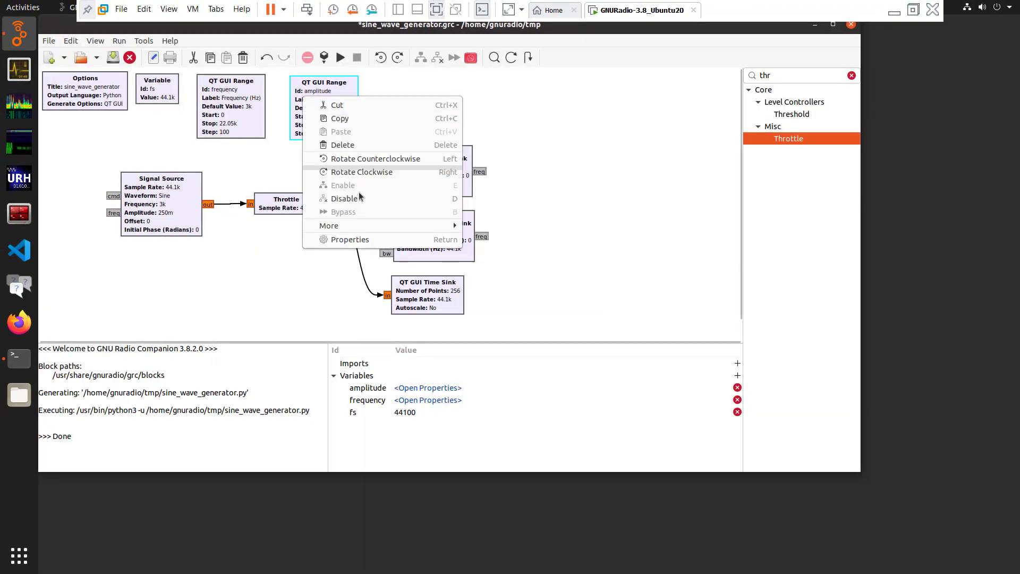
left_click(340, 255)
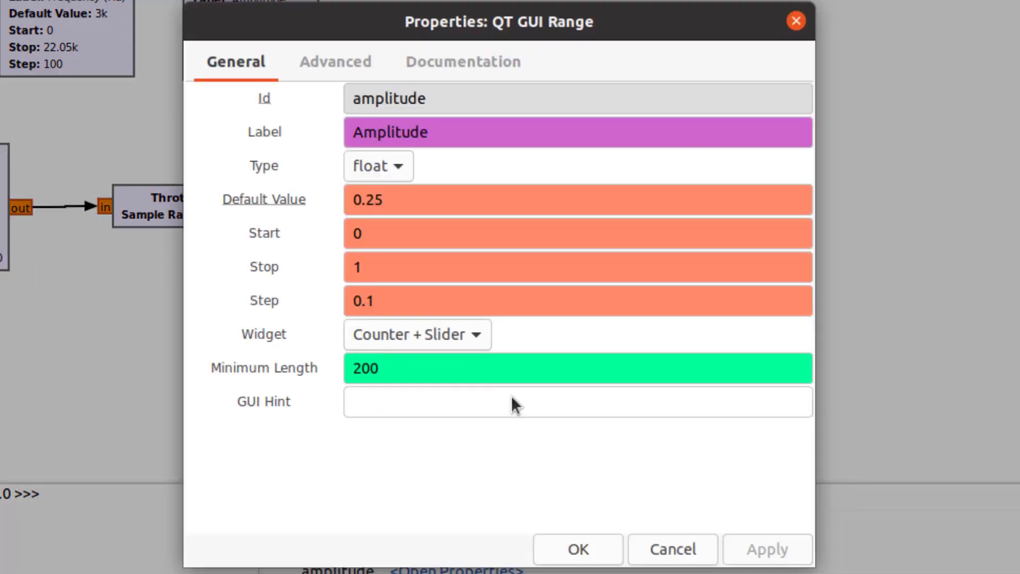
left_click(518, 406)
type("[")
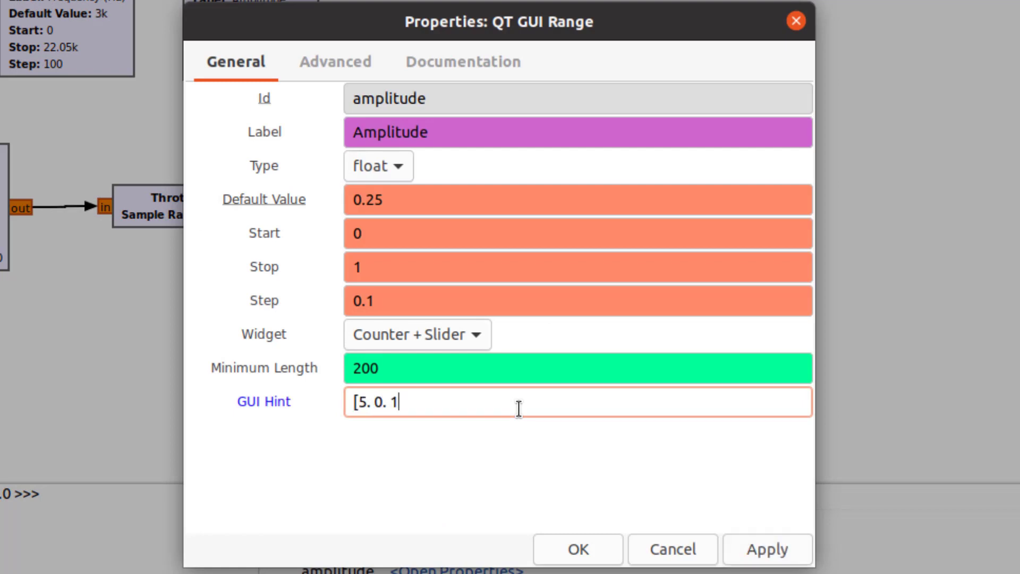
type("5. 0. 1.")
key("BackSpace")
key("BackSpace")
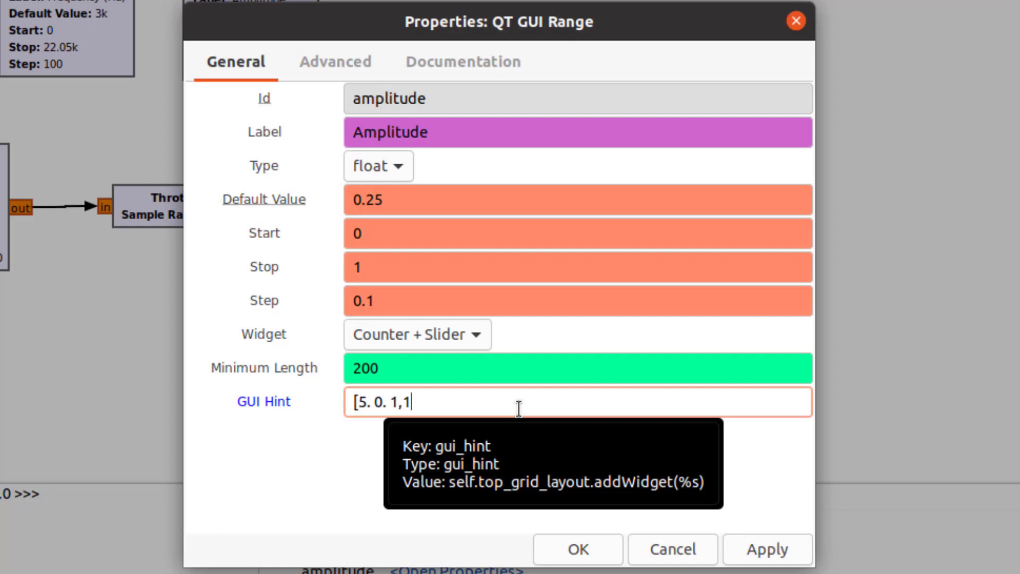
type(",1, 1]")
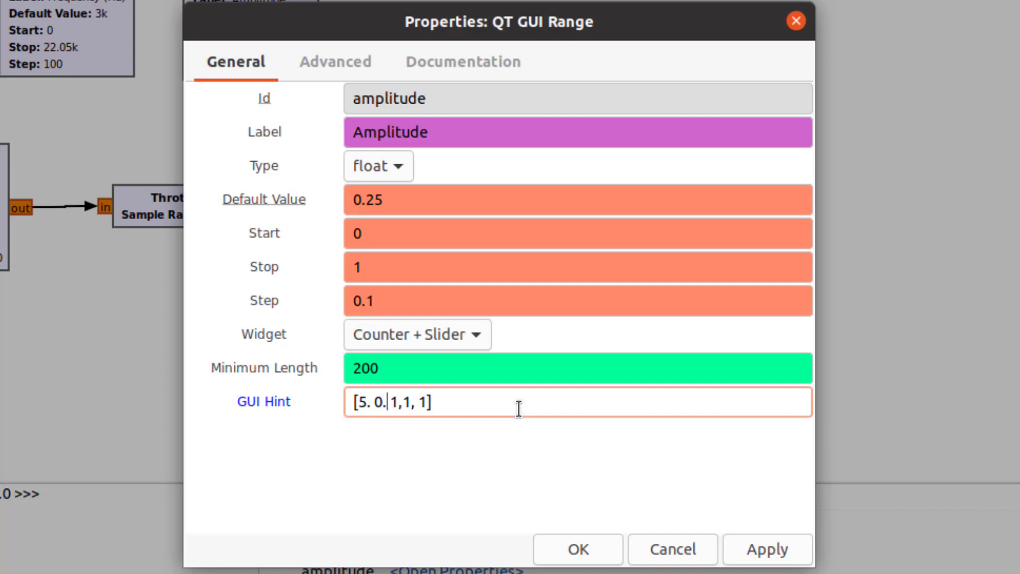
key("BackSpace")
type(",")
key("BackSpace")
type(",")
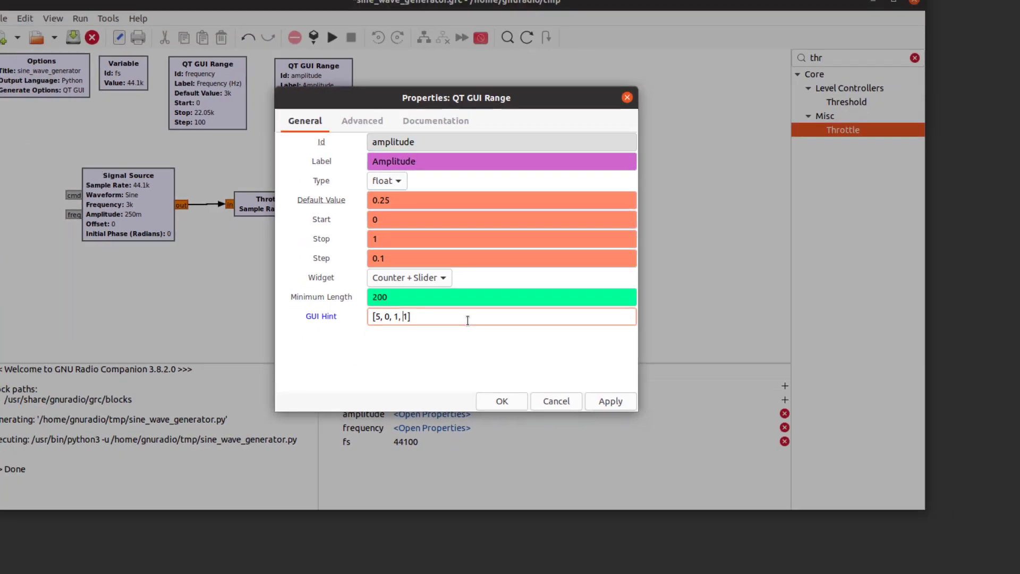
key("Return")
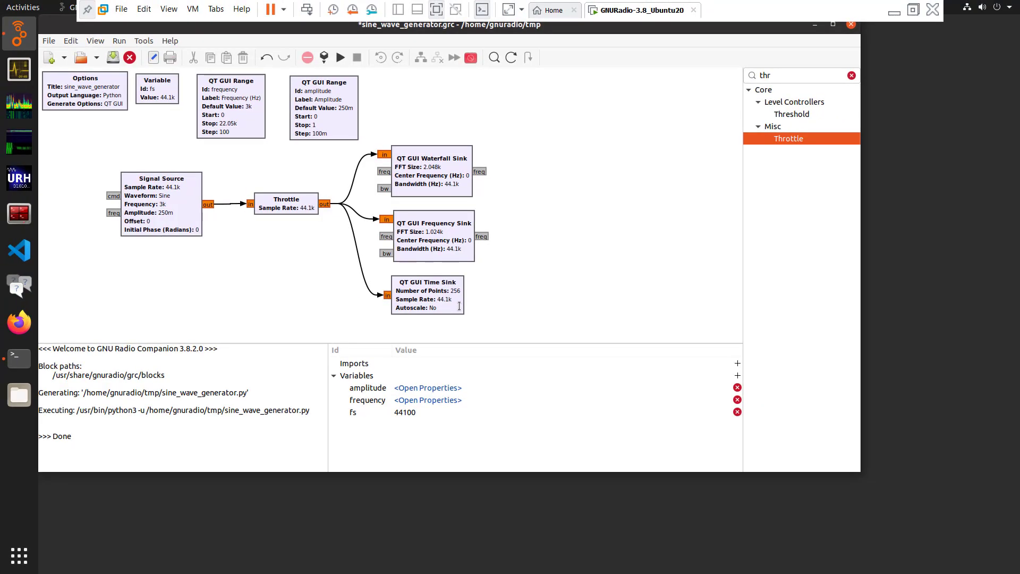
Set the QT GUI Waterfall Sink's GUI Hint to [0, 0, 3, 2] and accept the properties.
right_click(450, 190)
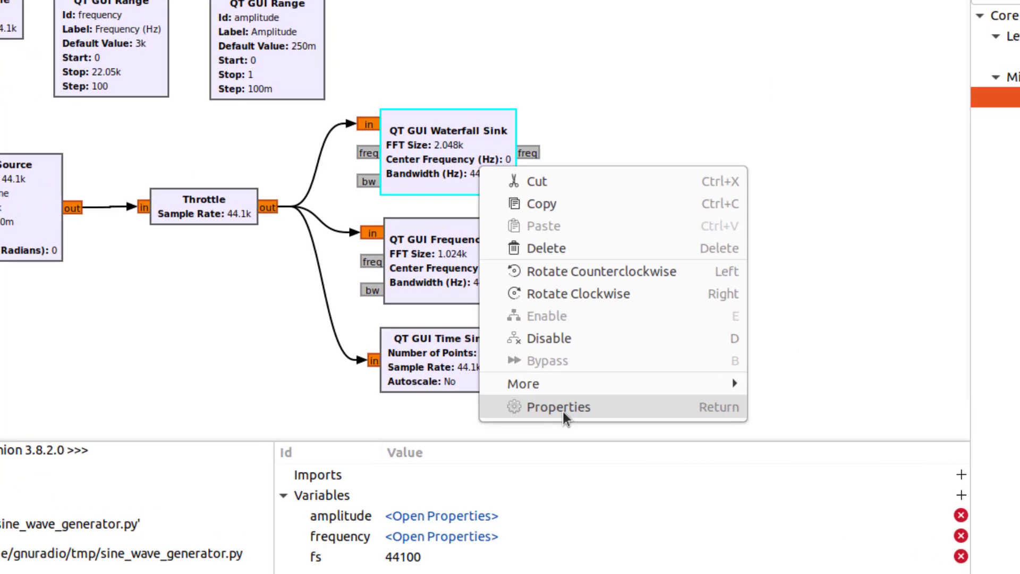
left_click(497, 321)
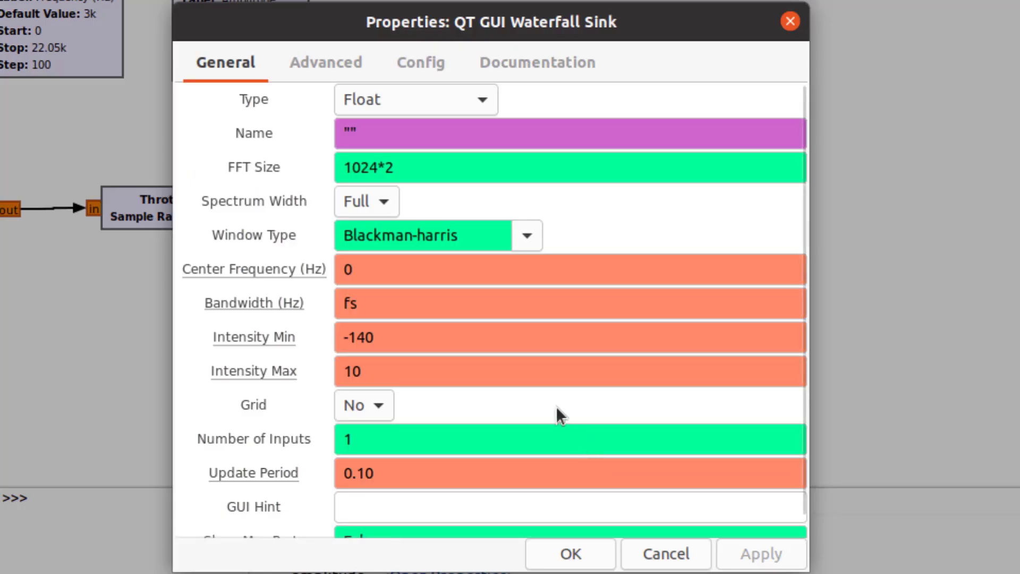
left_click(471, 510)
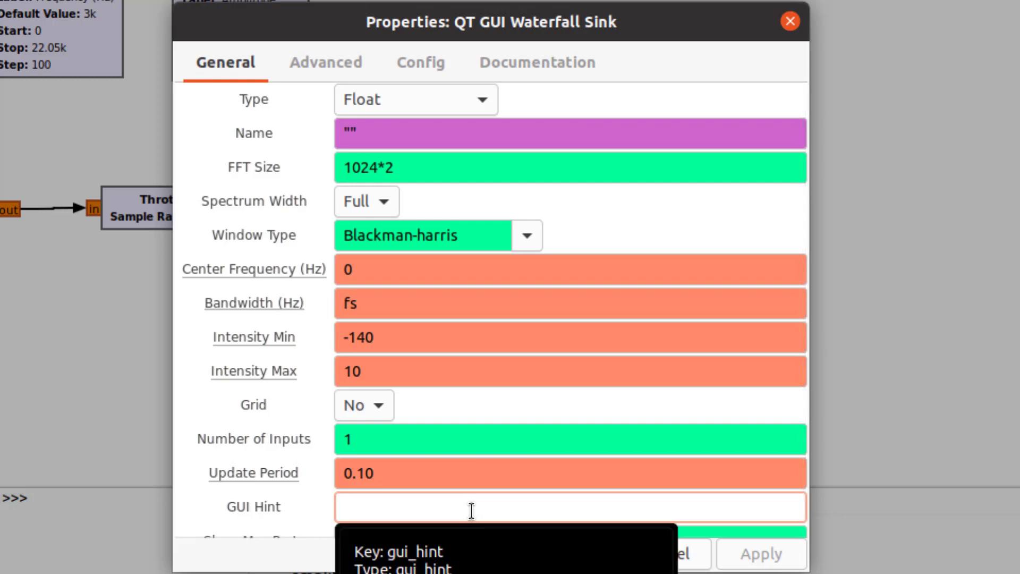
type("[")
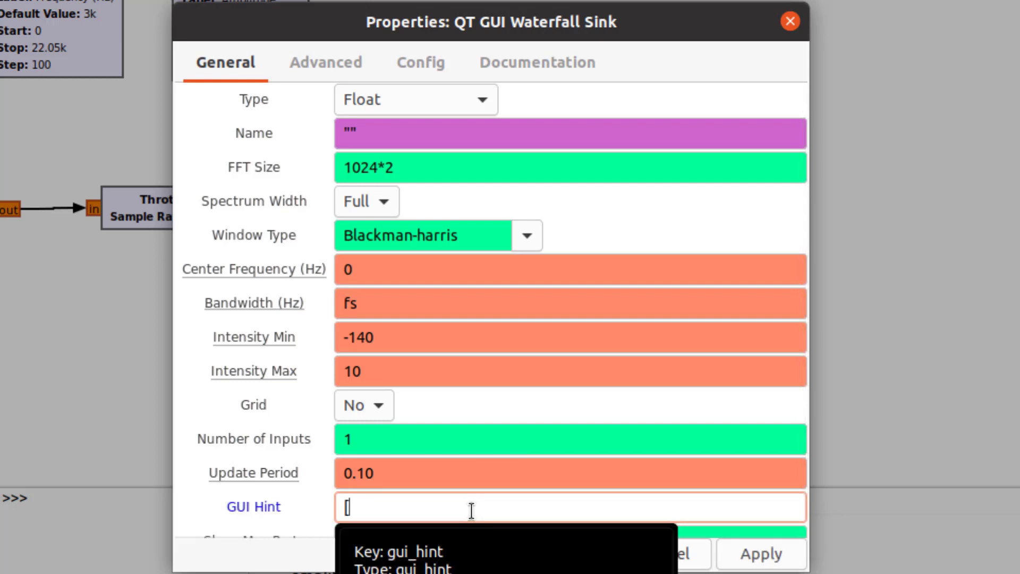
type("0, 0, 3, 2]")
key("Return")
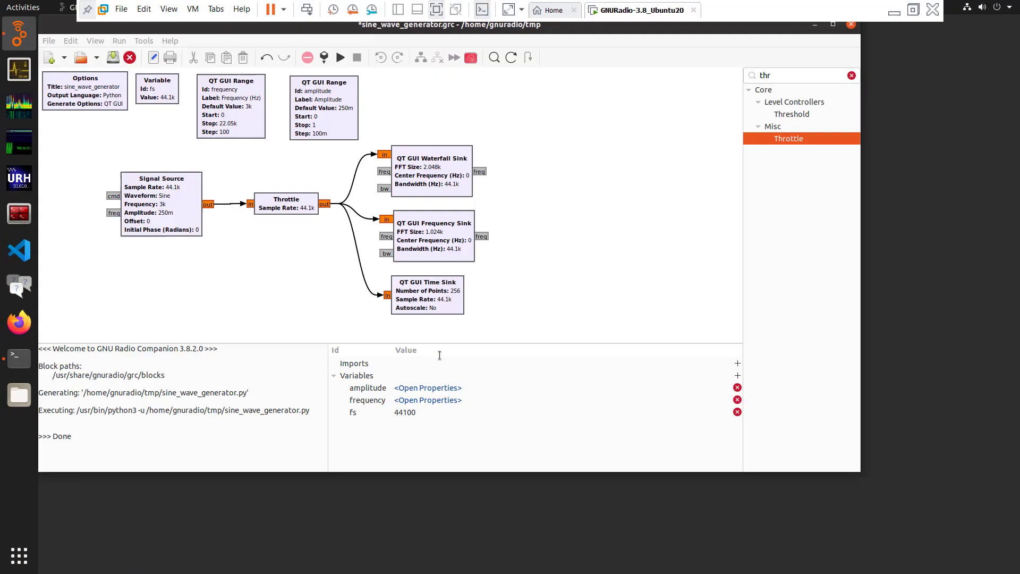
Set the QT GUI Frequency Sink's GUI Hint to [3, 0, 1, 2] and accept the properties.
right_click(445, 245)
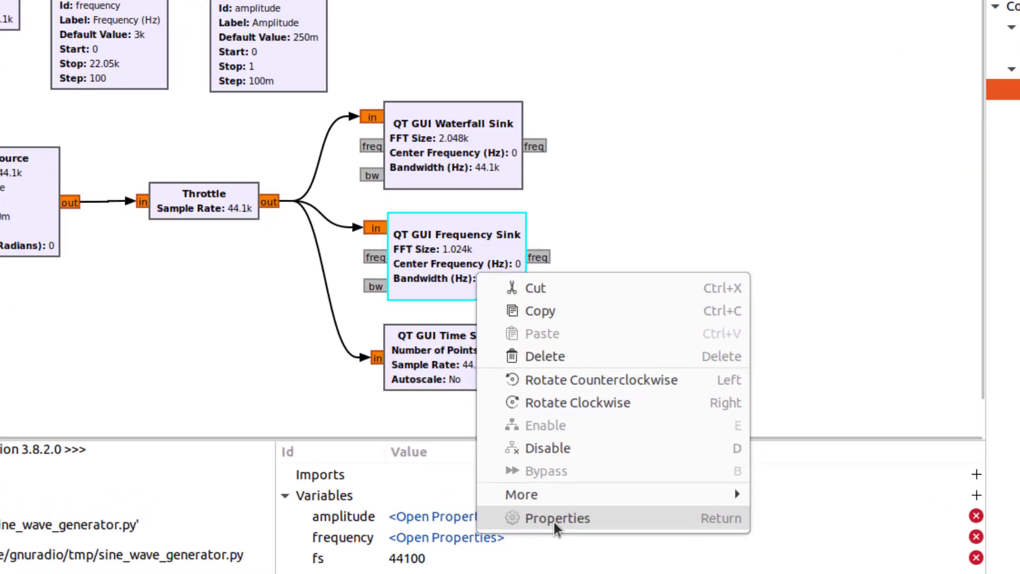
left_click(553, 519)
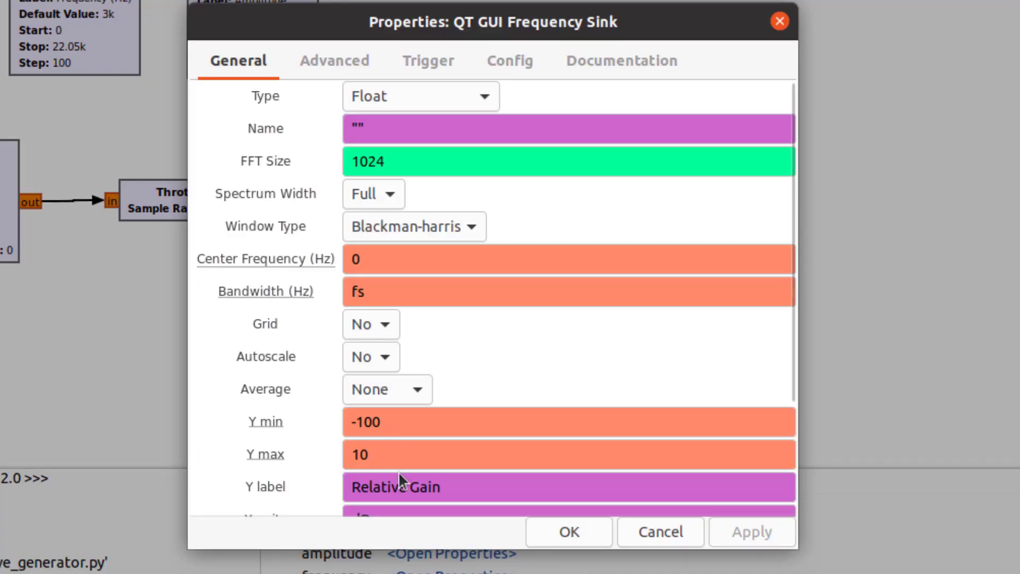
scroll(664, 413, "down", 5)
left_click(502, 466)
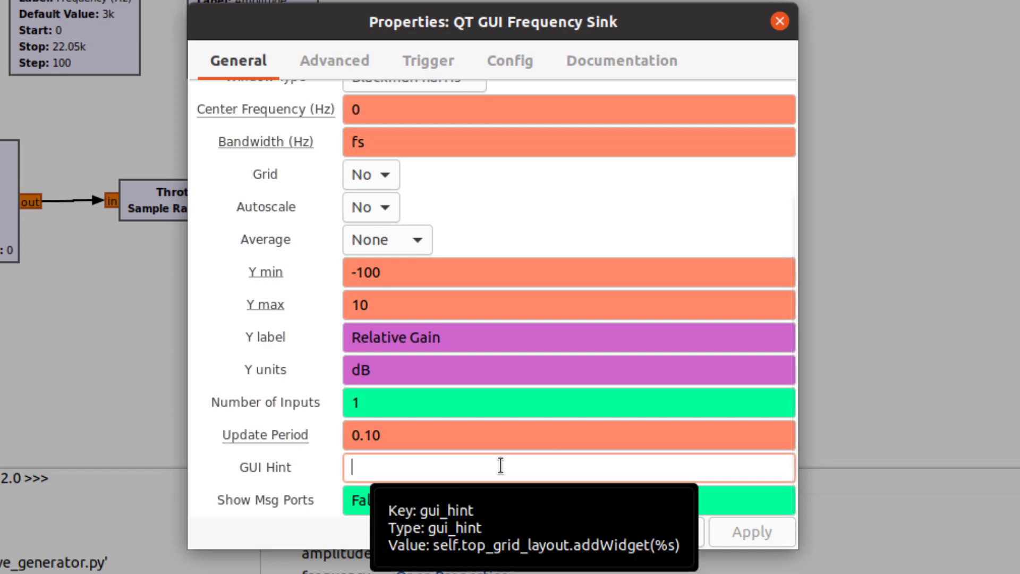
type("[")
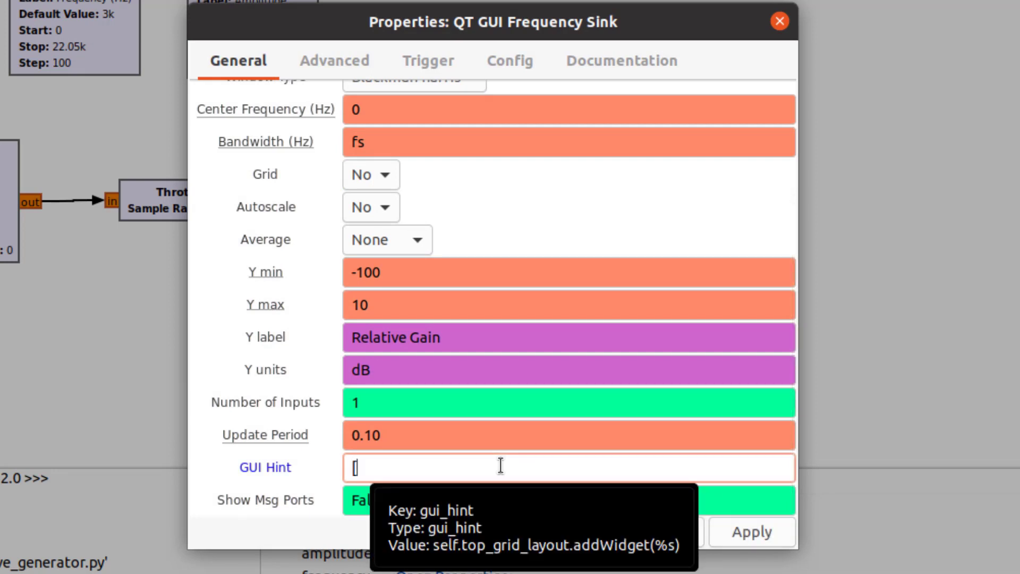
type("3.")
key("BackSpace")
type(", 0, ")
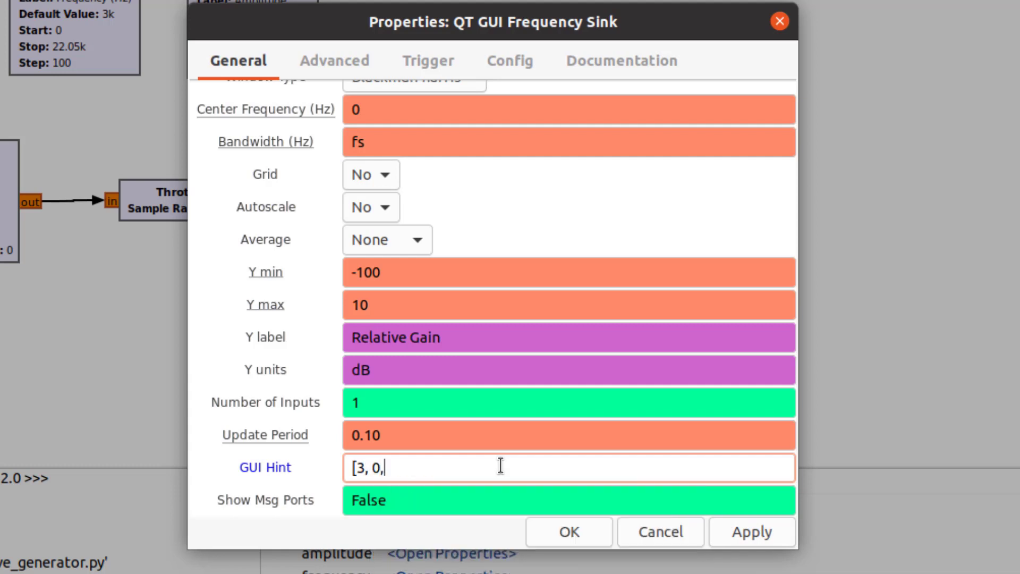
type("1, ")
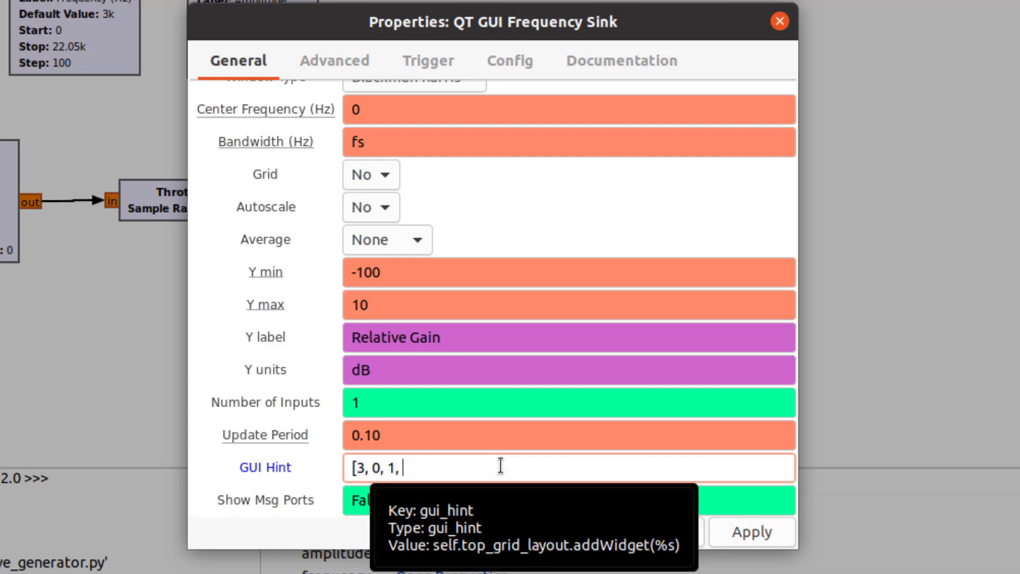
type("2]")
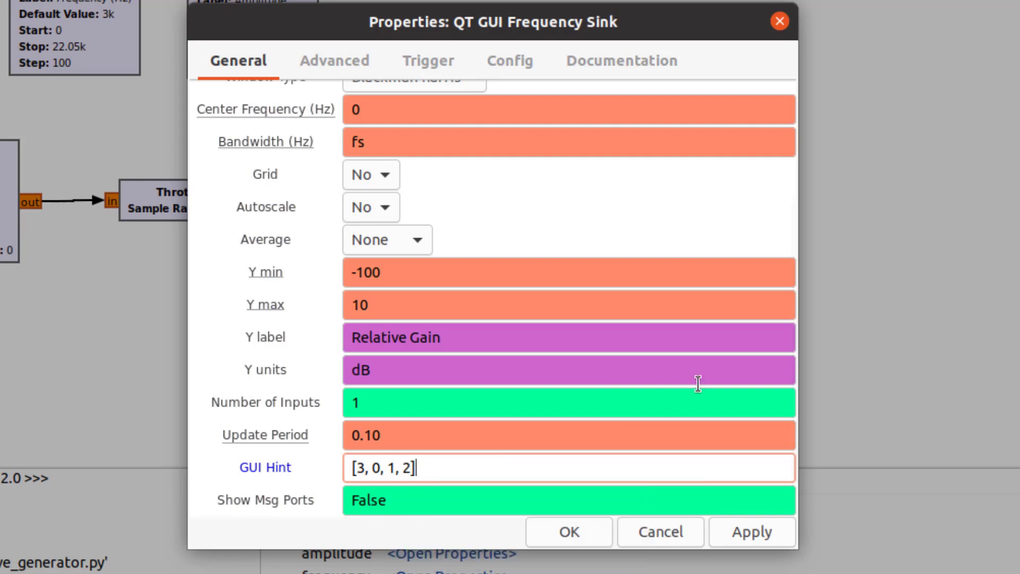
left_click(554, 532)
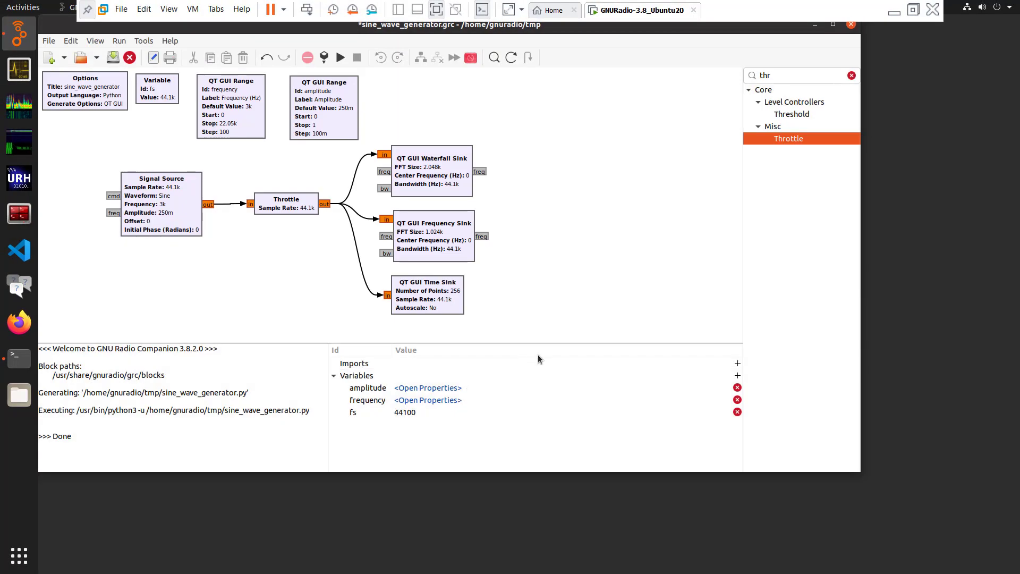
Set the QT GUI Time Sink's GUI Hint to [4, 1, 2, 1] and accept the properties.
right_click(439, 299)
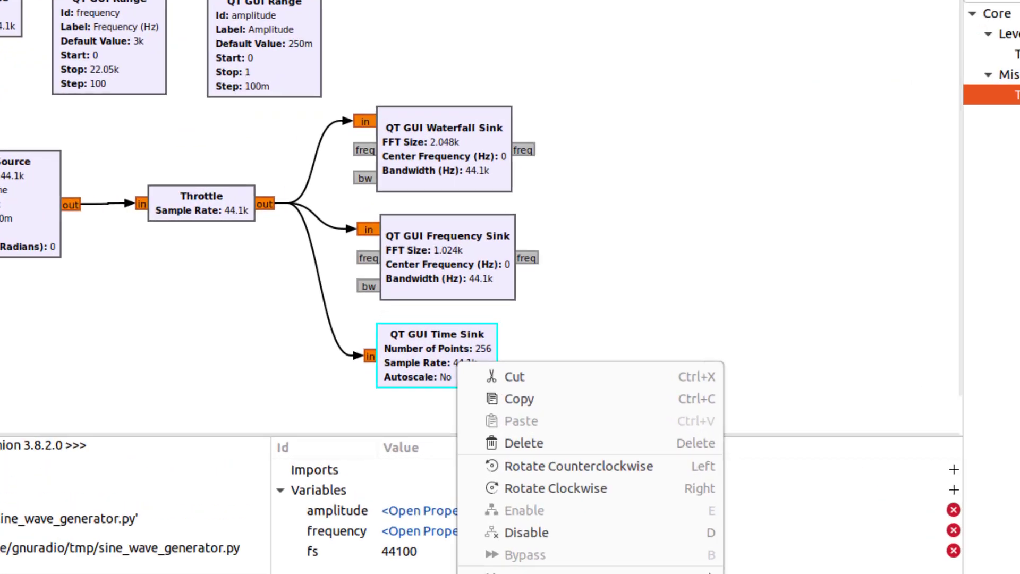
left_click(483, 446)
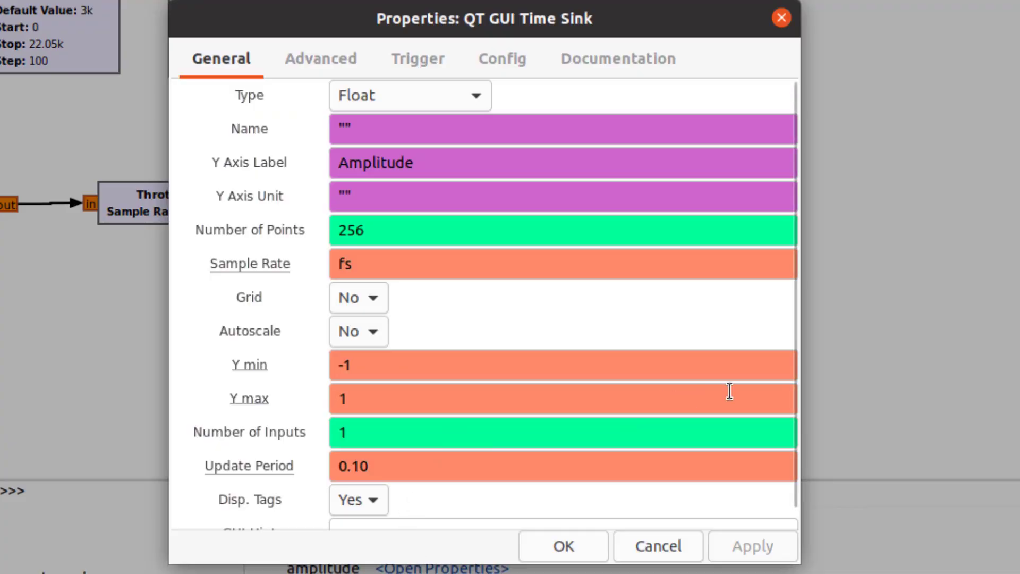
scroll(730, 391, "down", 1)
left_click(476, 507)
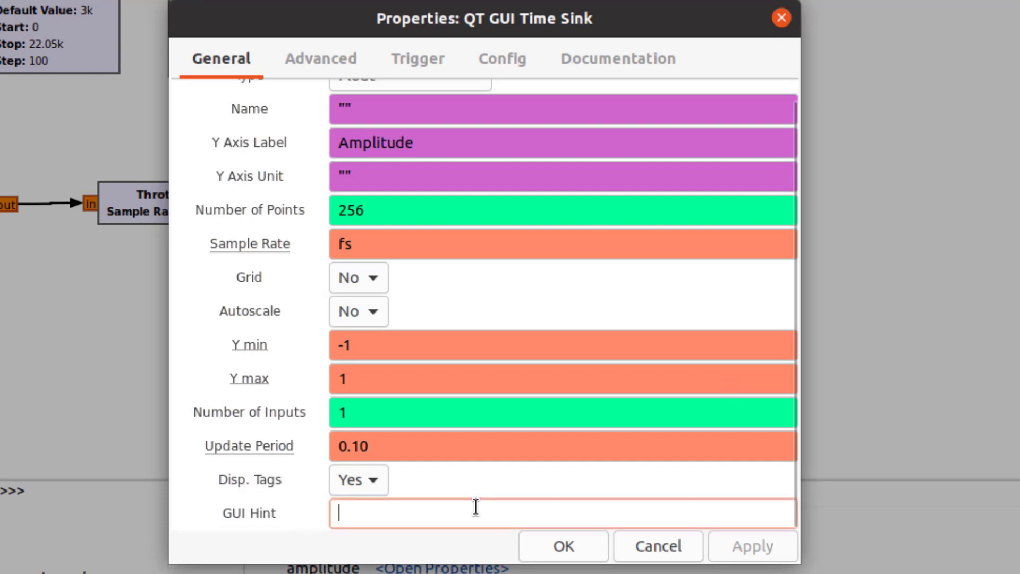
type("[")
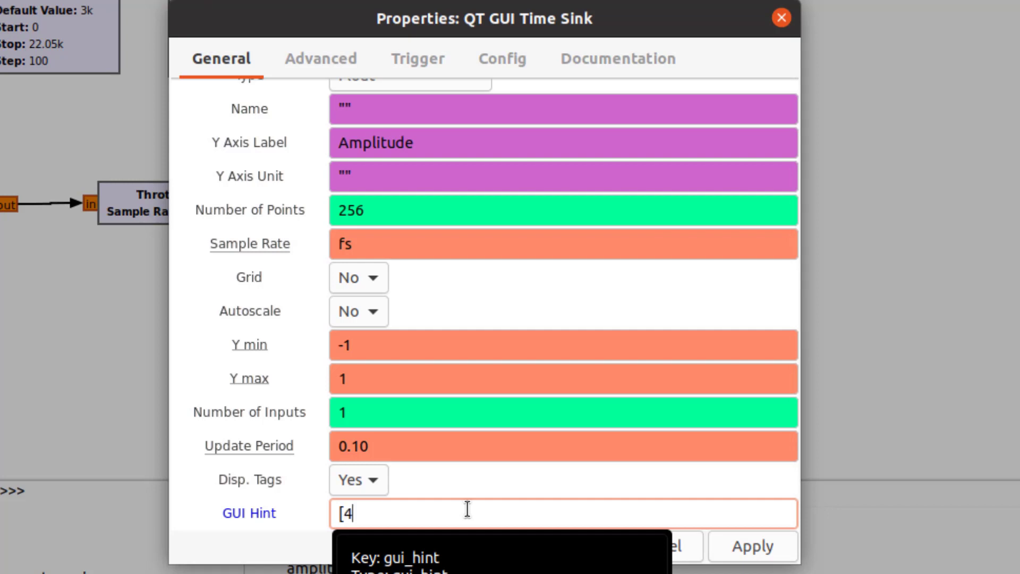
type("4, 1, 2, 1]")
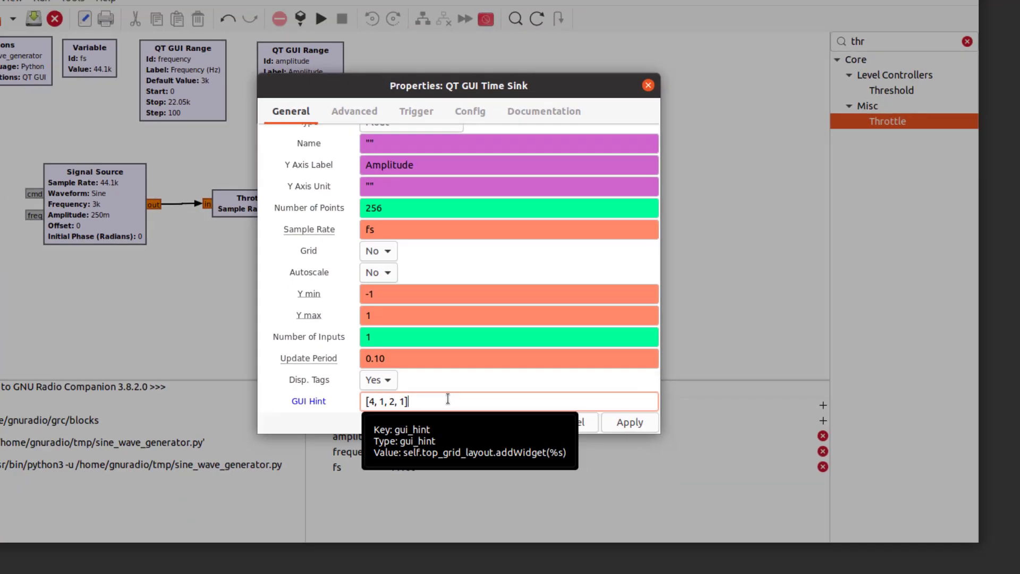
key("Return")
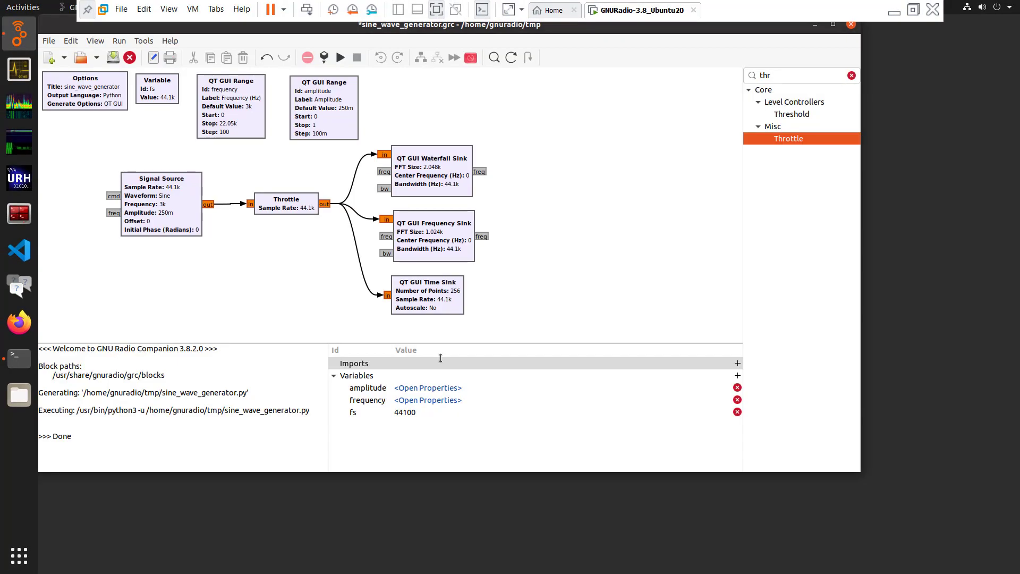
Save the flowgraph, run it to check the new widget layout, and close the running generator.
left_click(115, 62)
left_click(341, 58)
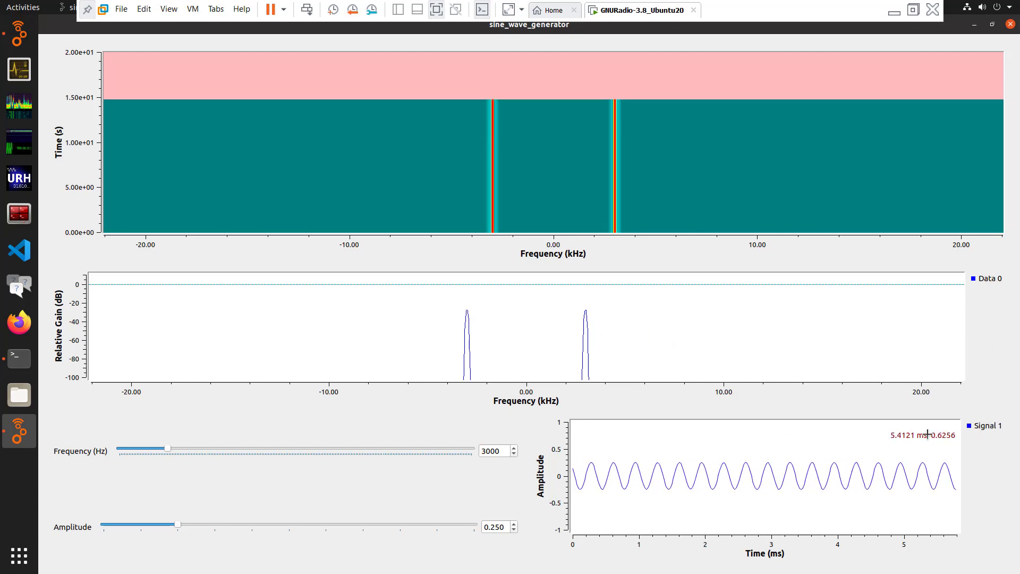
left_click(1011, 25)
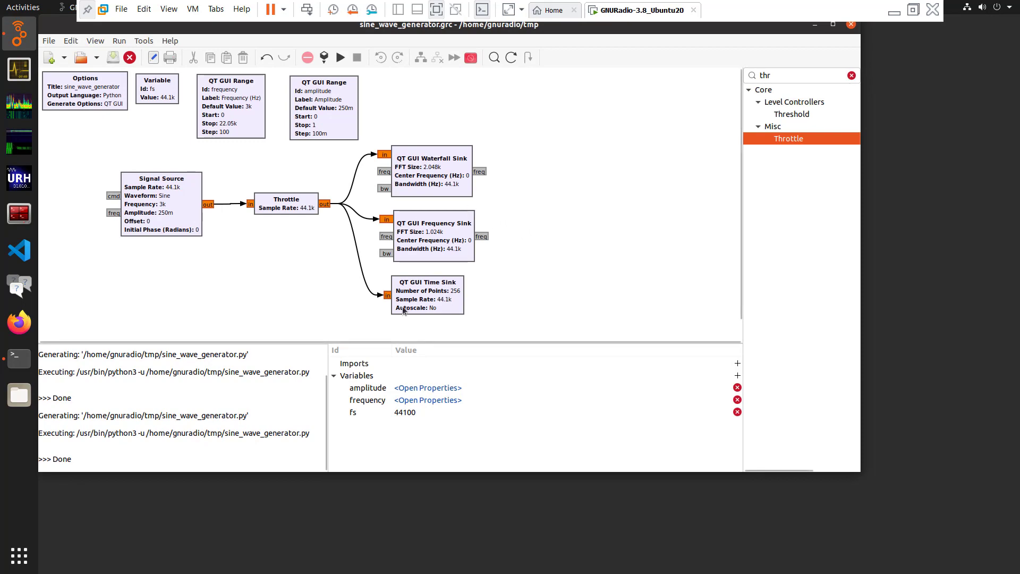
Turn off the legend and the axis labels in the QT GUI Frequency Sink's configuration.
right_click(446, 247)
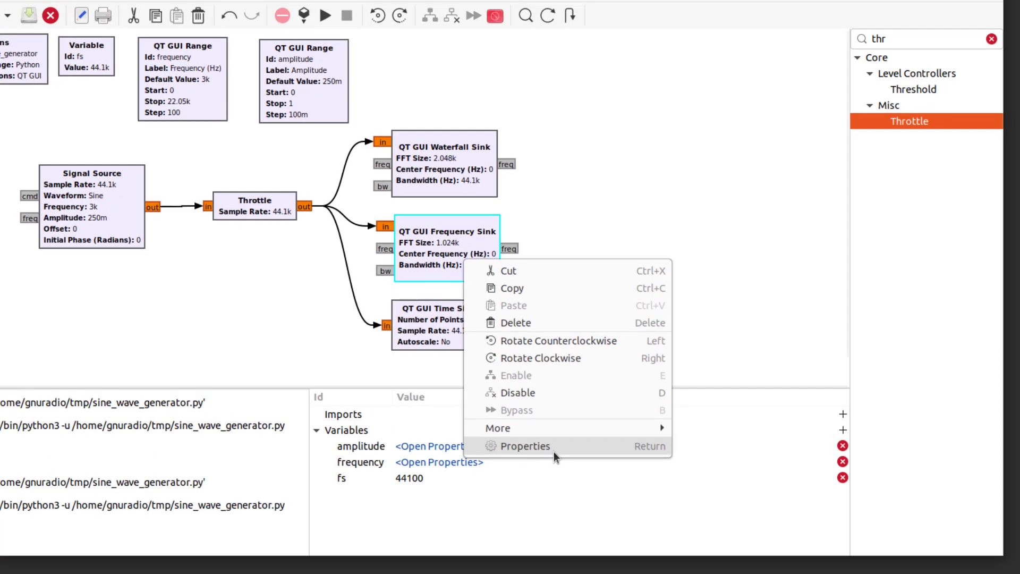
left_click(516, 390)
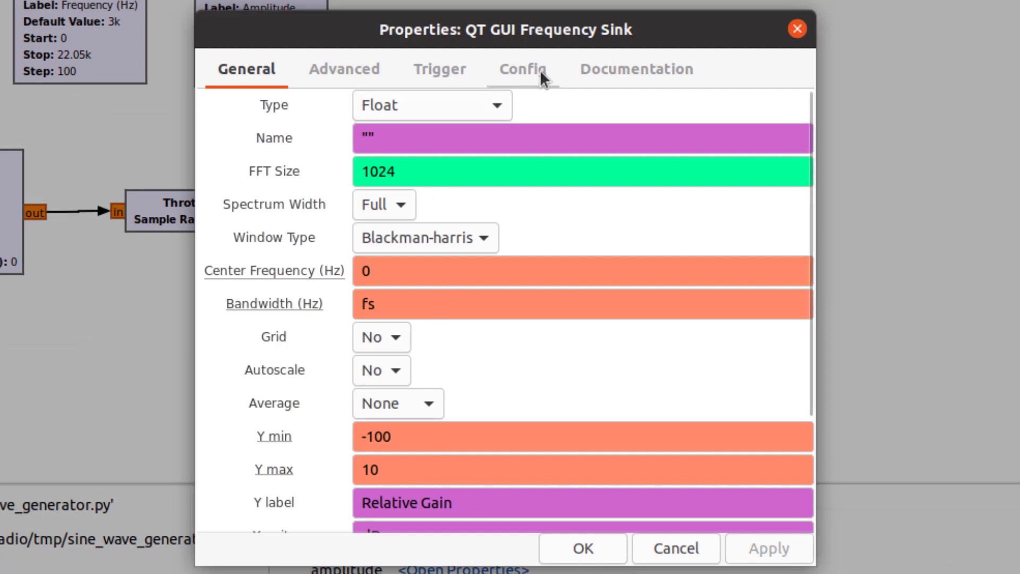
left_click(540, 69)
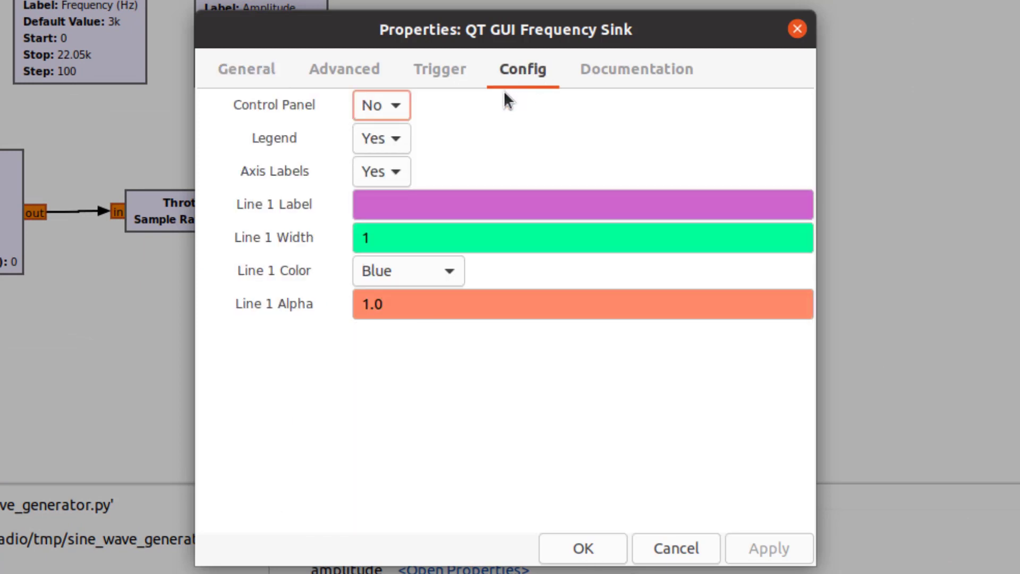
left_click(397, 137)
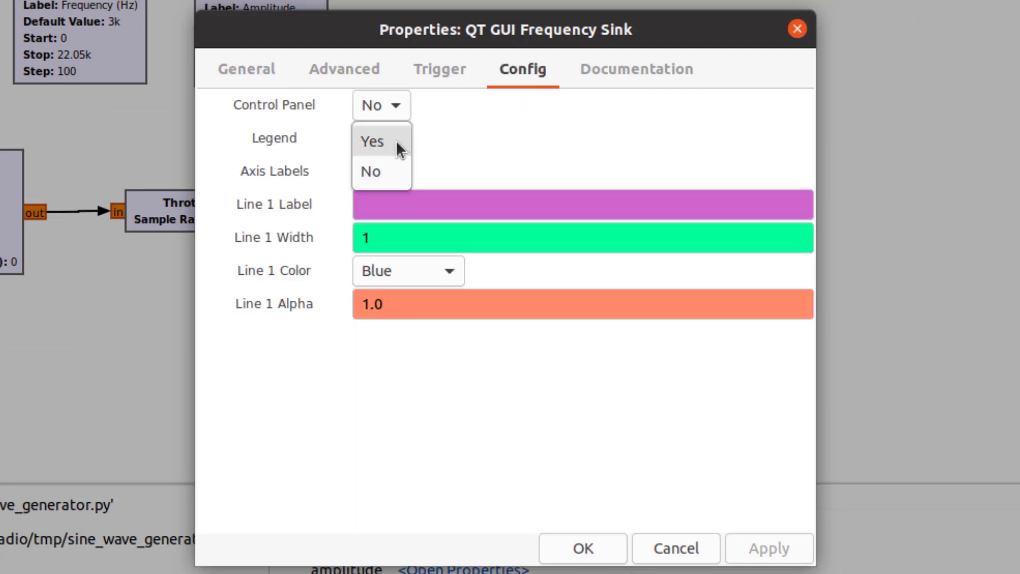
left_click(388, 174)
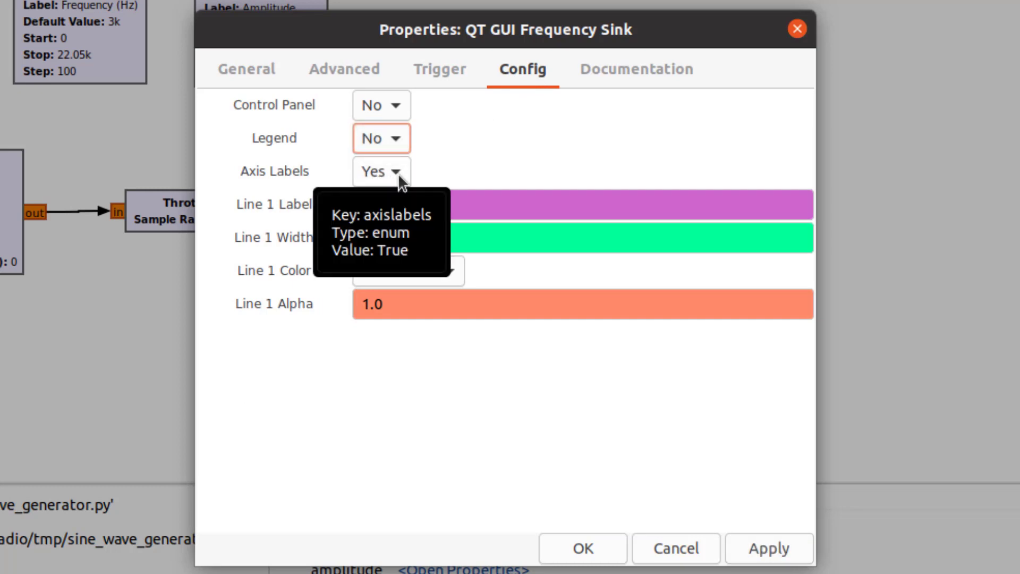
left_click(399, 178)
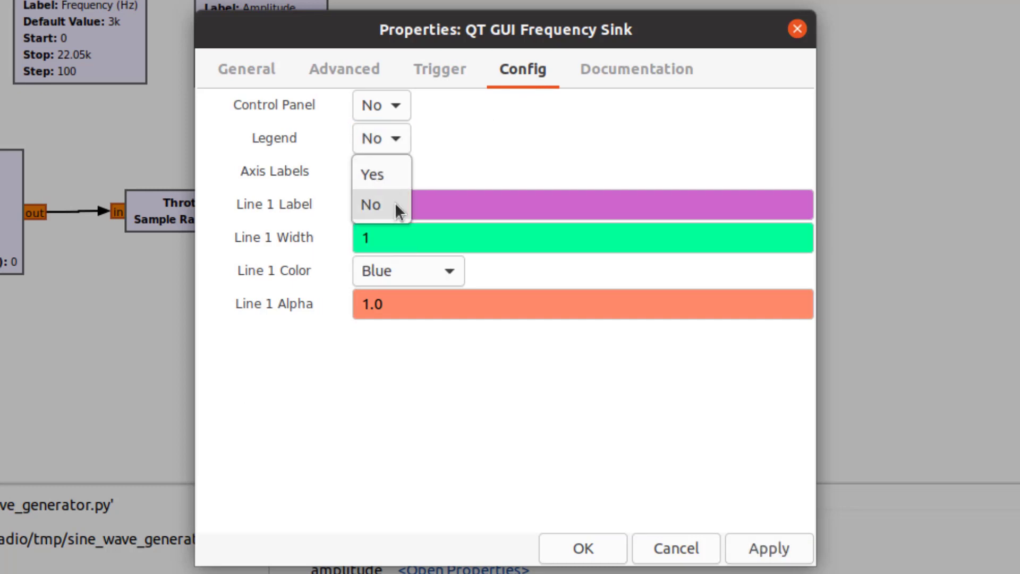
left_click(394, 202)
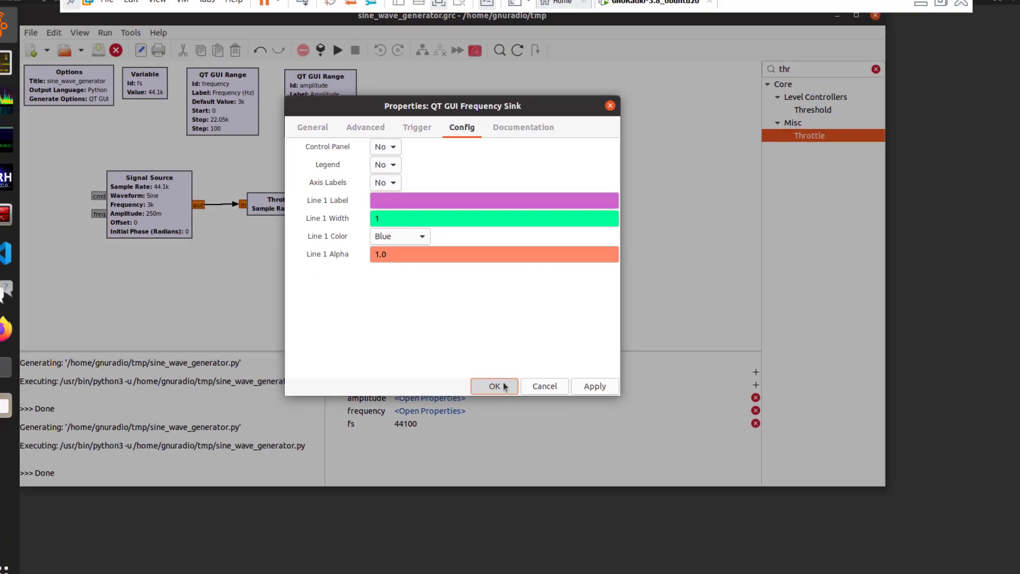
Accept the QT GUI Frequency Sink's properties and turn off the legend in the QT GUI Time Sink's configuration.
left_click(582, 548)
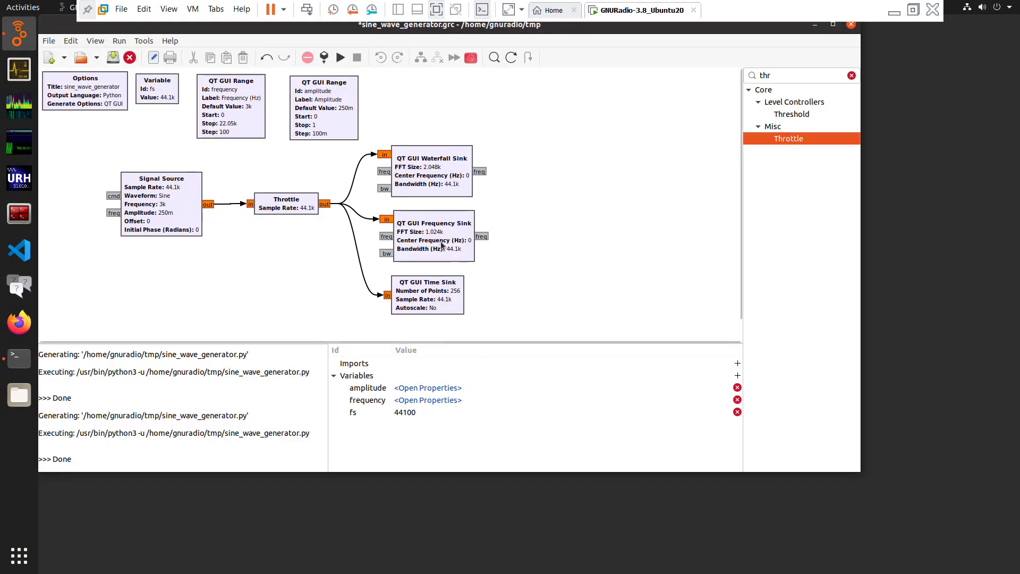
right_click(441, 289)
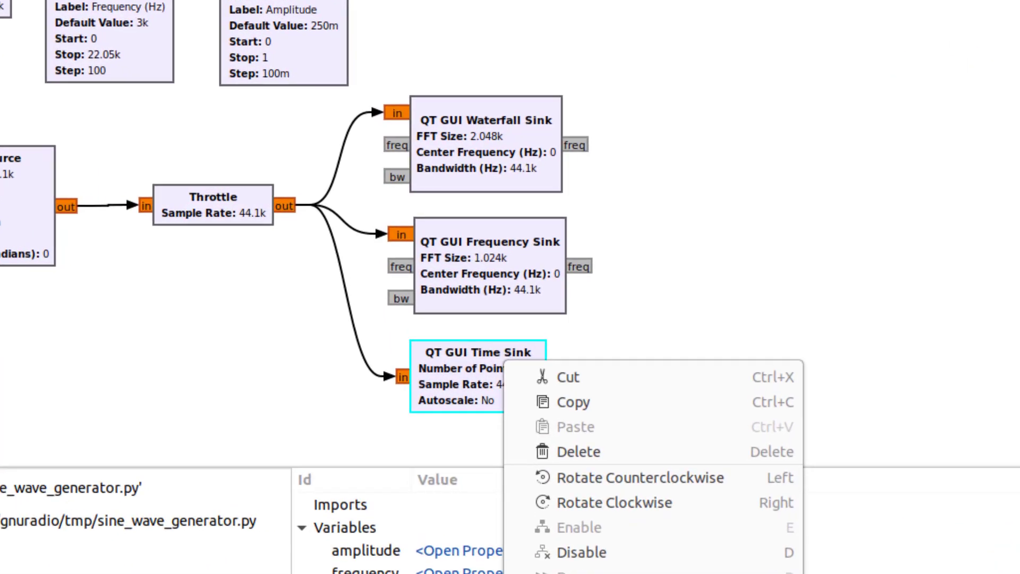
left_click(507, 467)
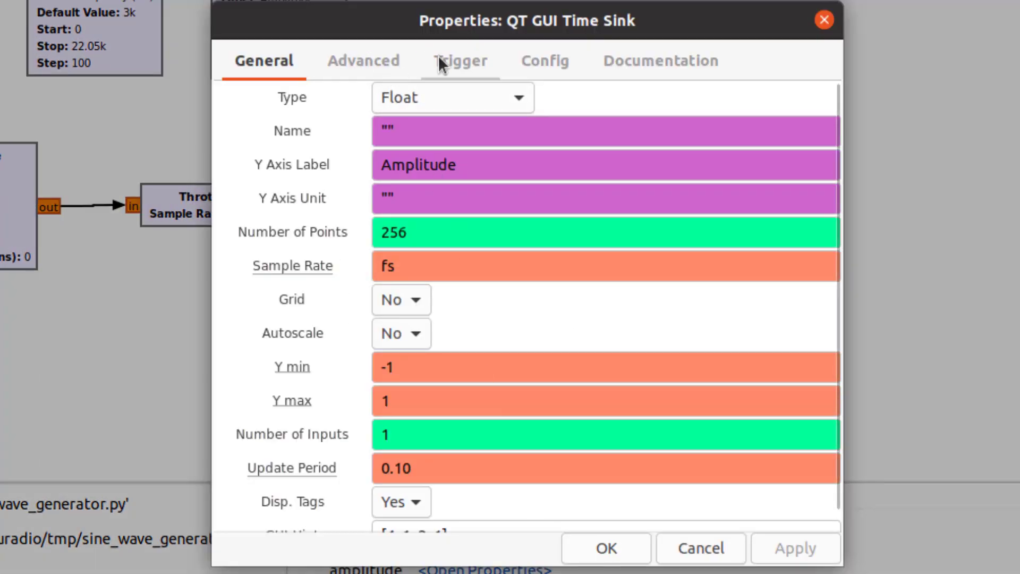
left_click(553, 58)
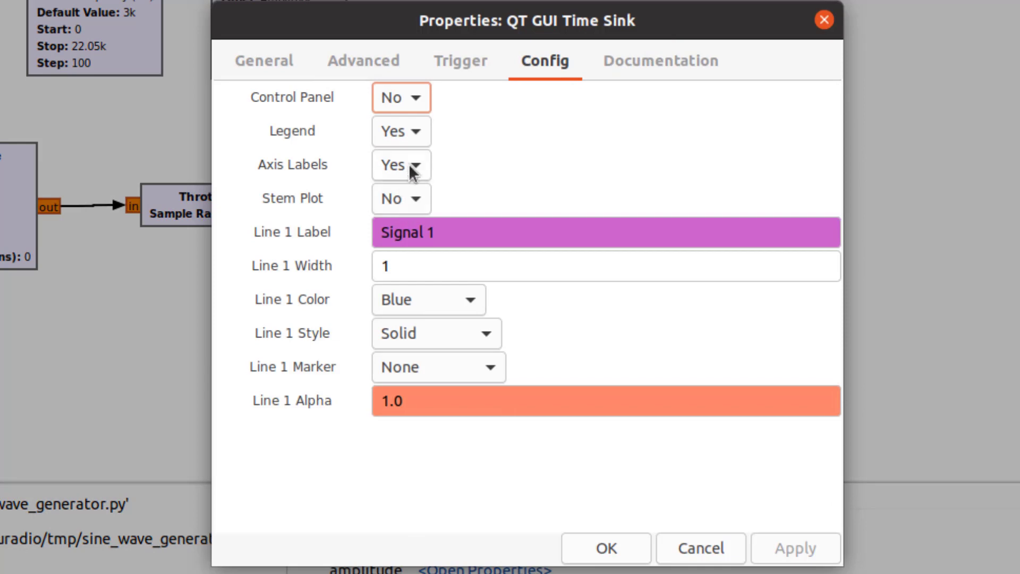
left_click(417, 128)
left_click(408, 165)
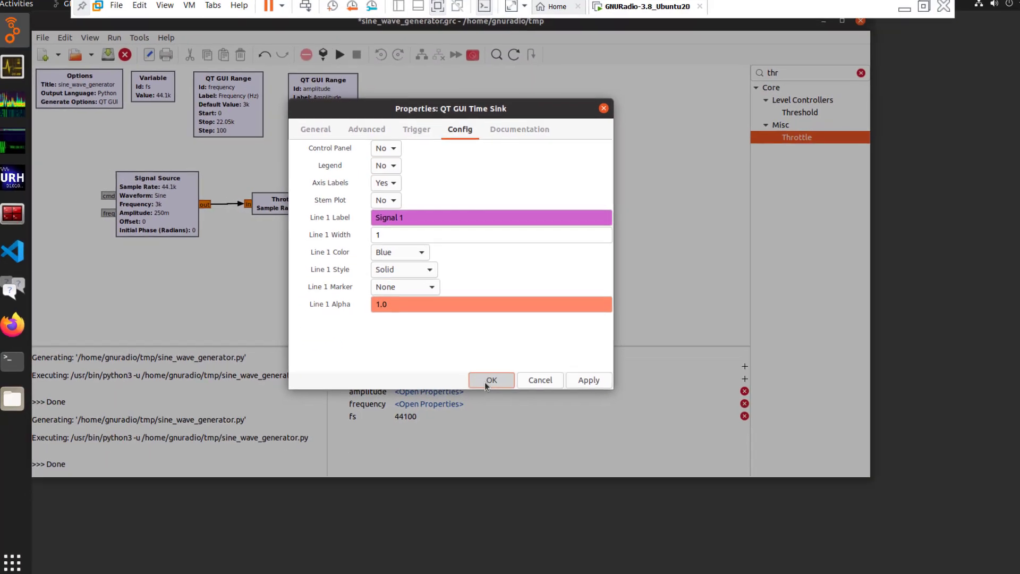
left_click(599, 556)
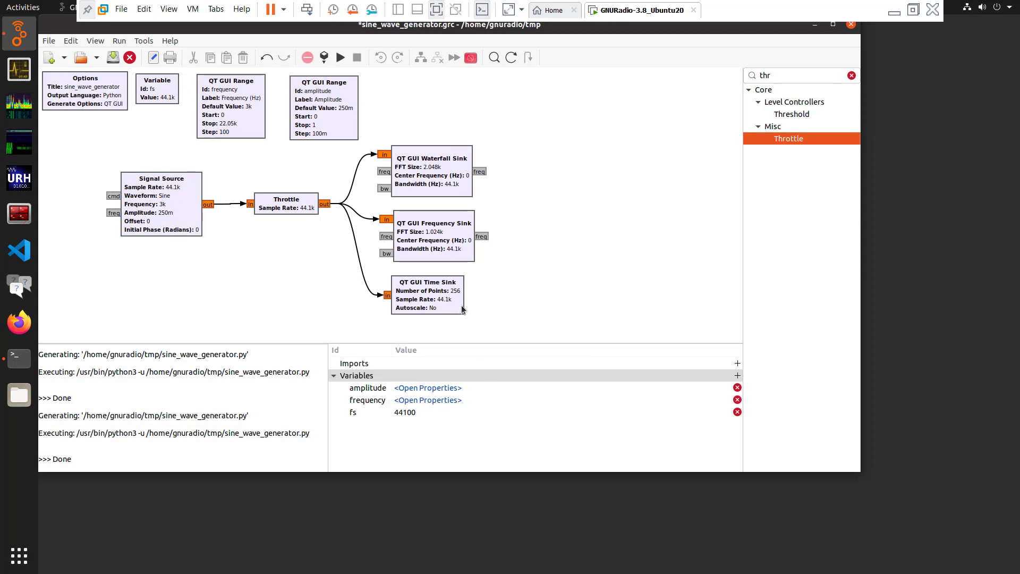
Run the flowgraph to check the decluttered sink displays, and close the running generator.
left_click(340, 60)
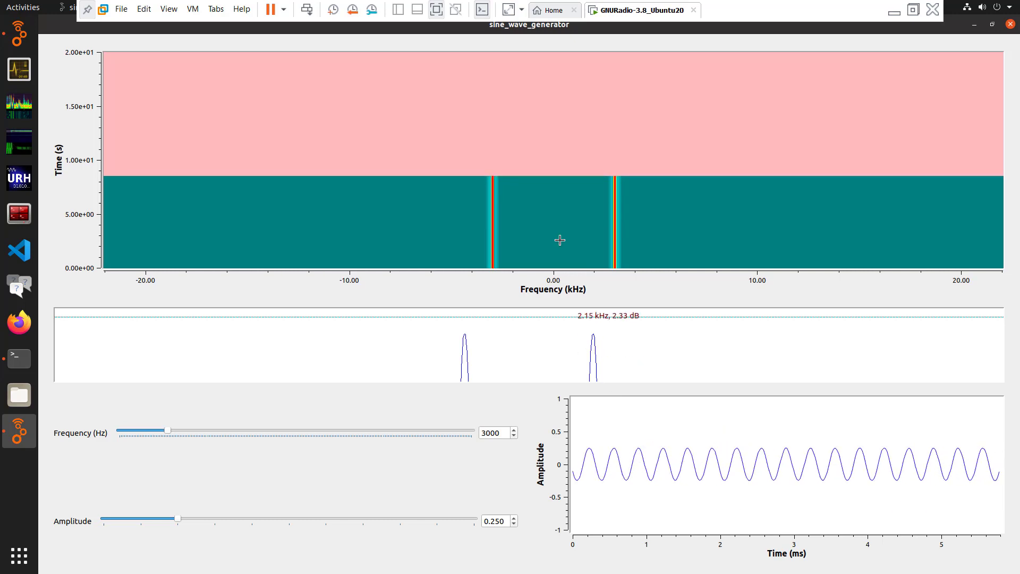
left_click(1010, 24)
Turn off the axis labels in the QT GUI Time Sink's configuration and accept the properties.
right_click(450, 290)
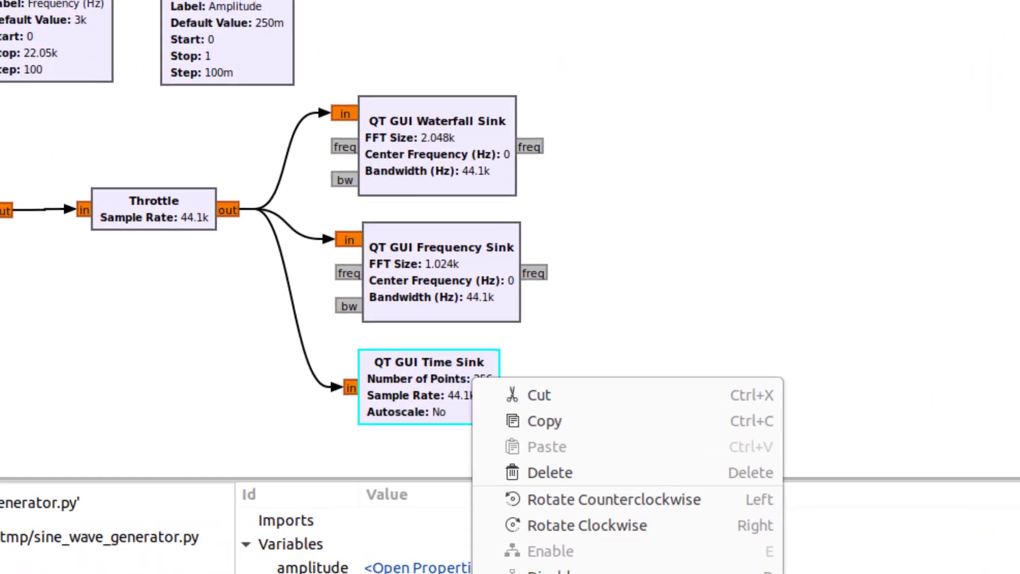
left_click(584, 569)
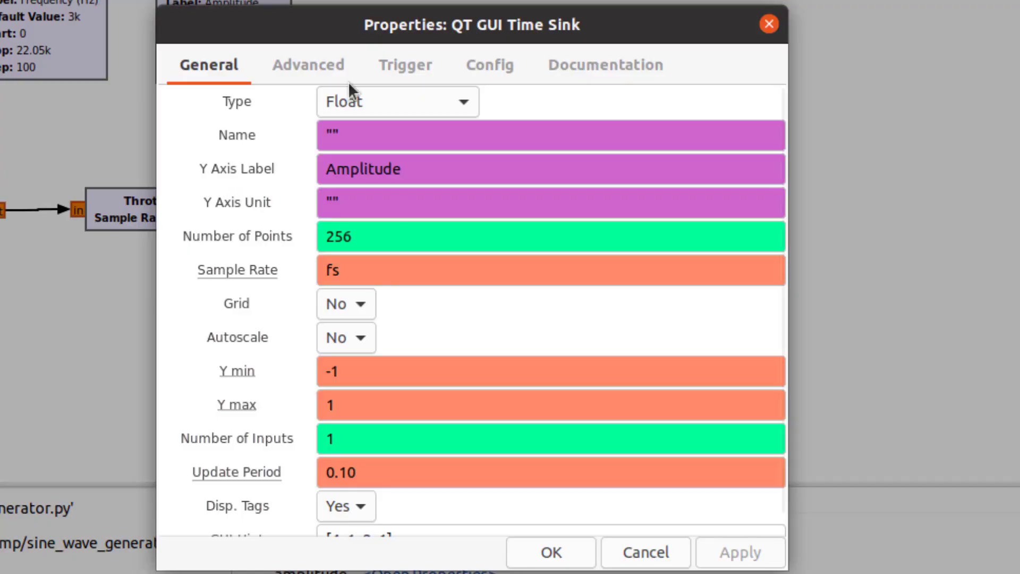
left_click(485, 60)
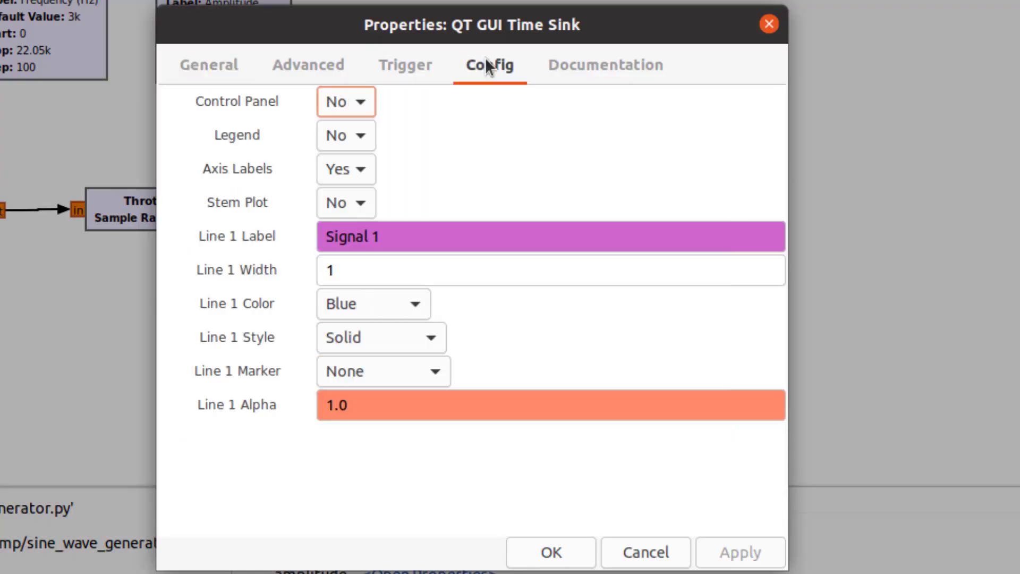
left_click(364, 176)
left_click(364, 189)
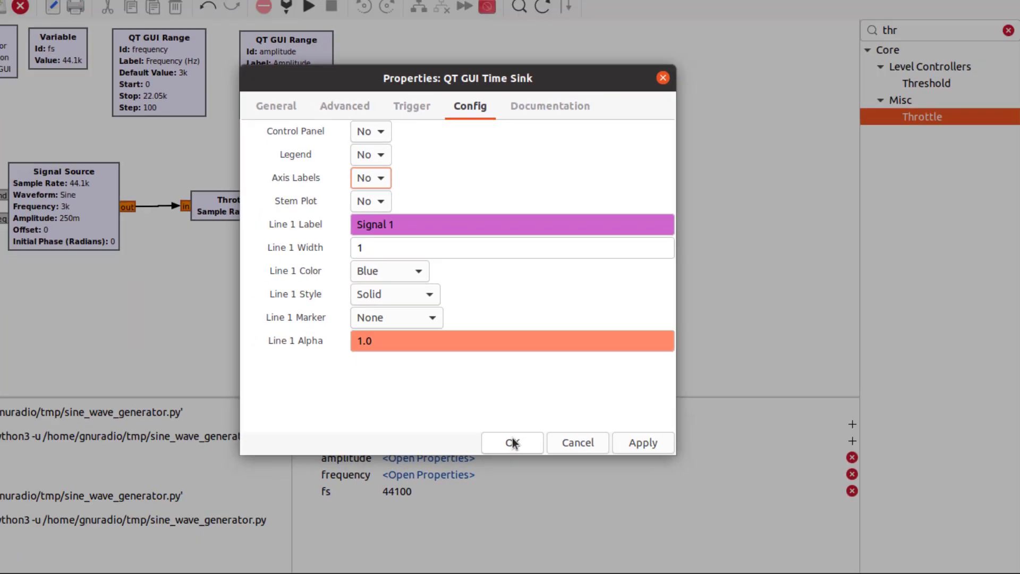
left_click(551, 552)
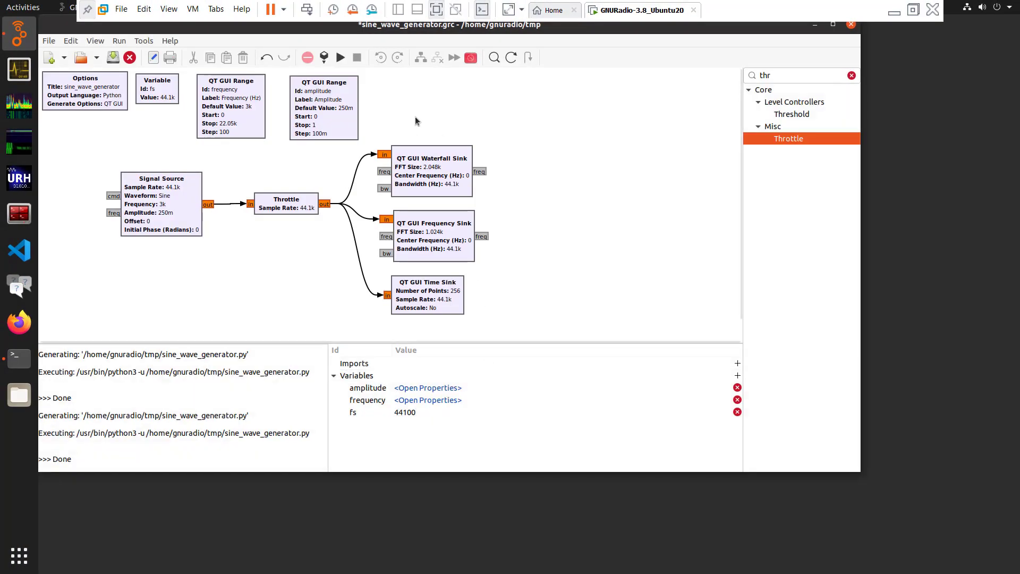
Run the flowgraph and try its sliders, moving the frequency to 7200 and 12000 Hz and raising the amplitude.
left_click(340, 58)
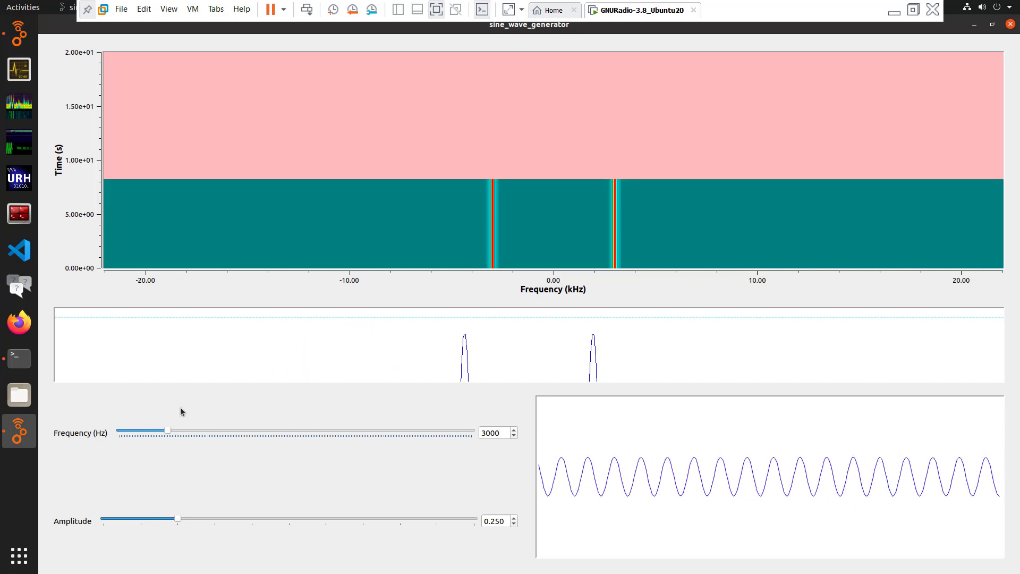
left_click(234, 430)
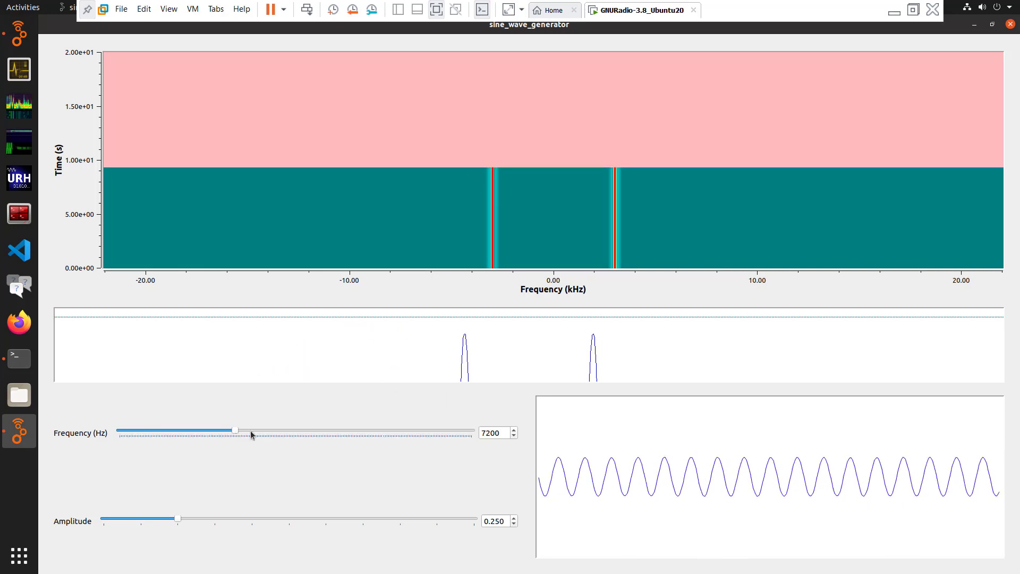
left_click(312, 435)
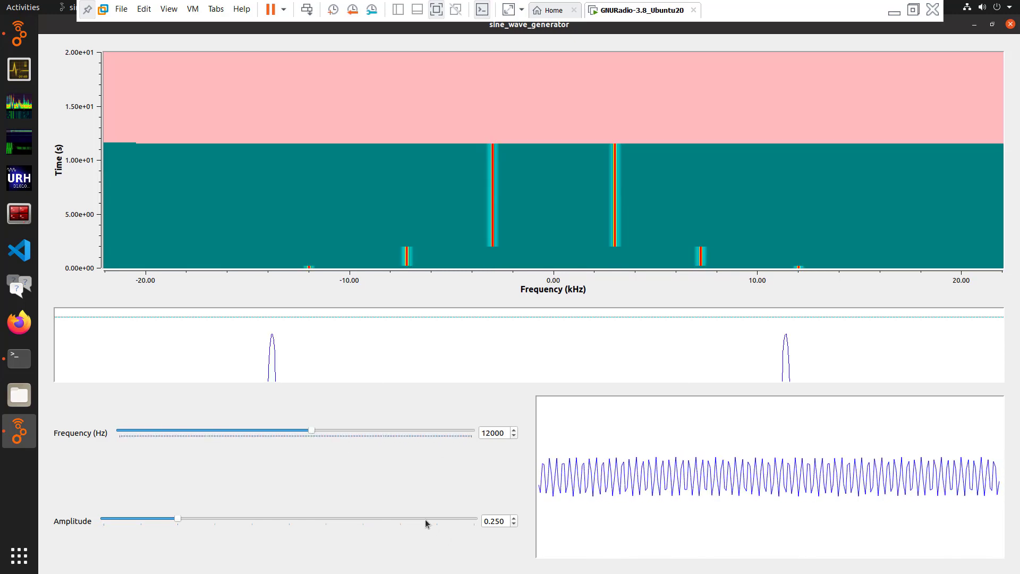
left_click_drag(347, 517, 401, 521)
left_click(454, 518)
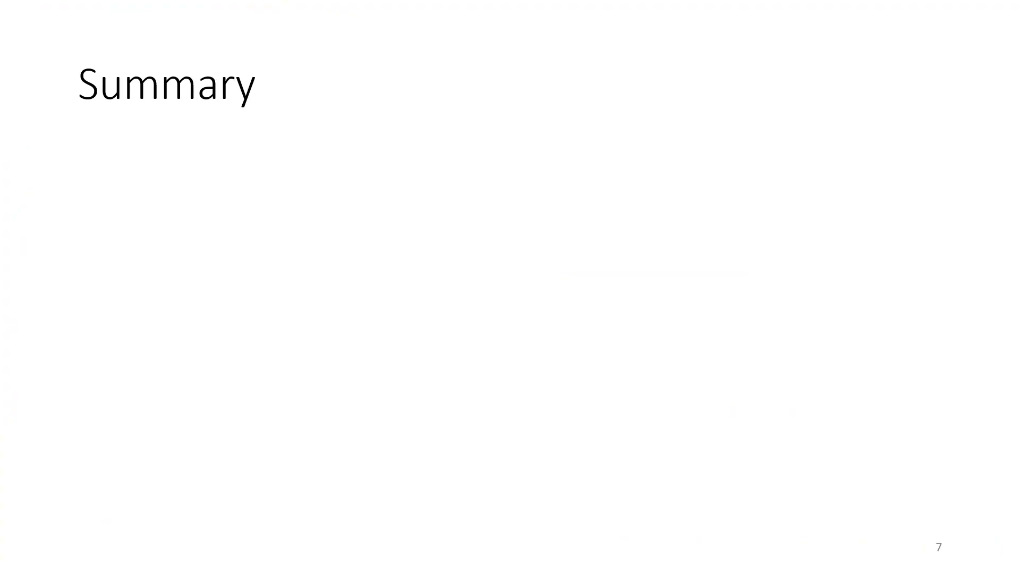
key("Right")
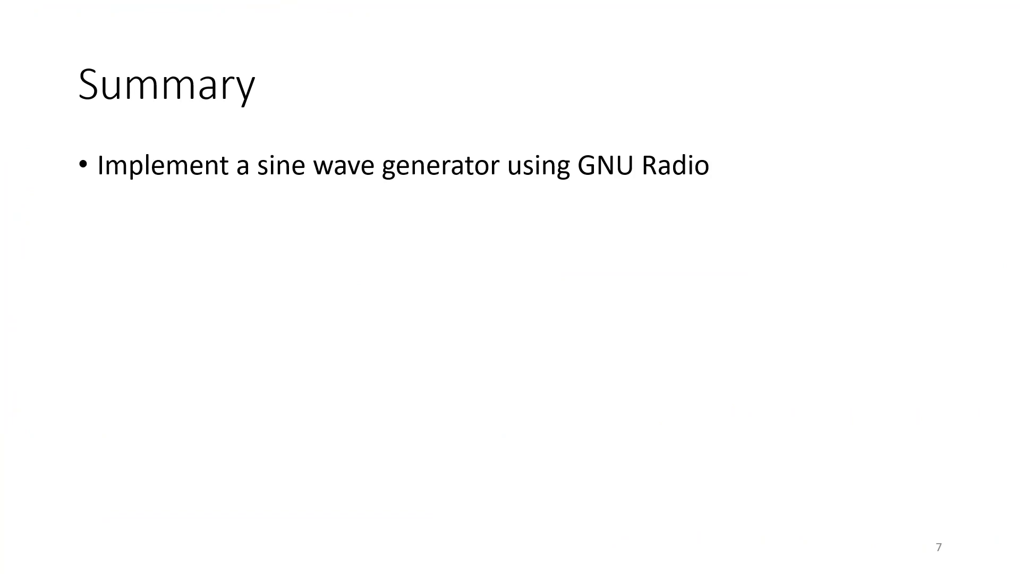
key("Right")
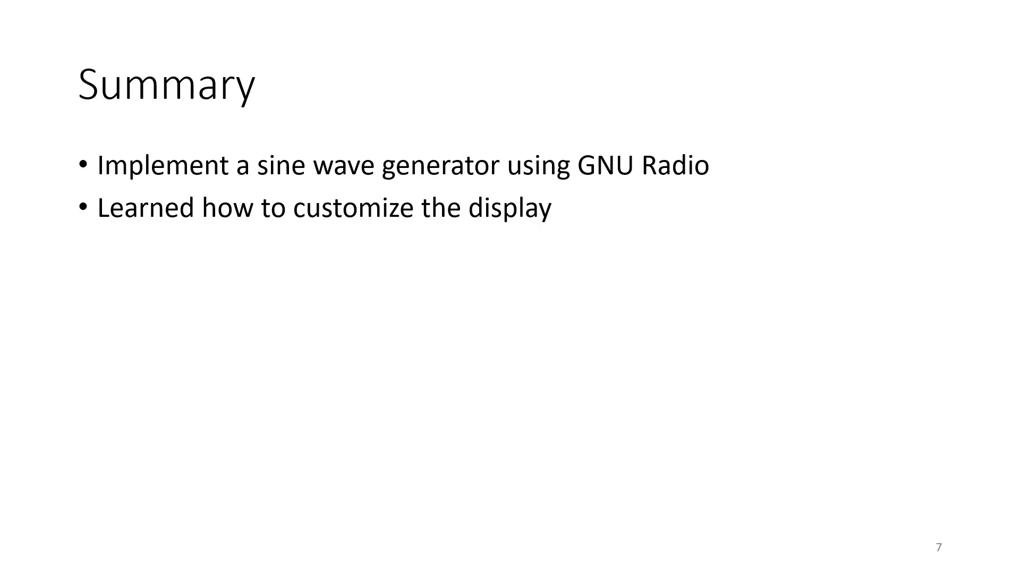
key("Right")
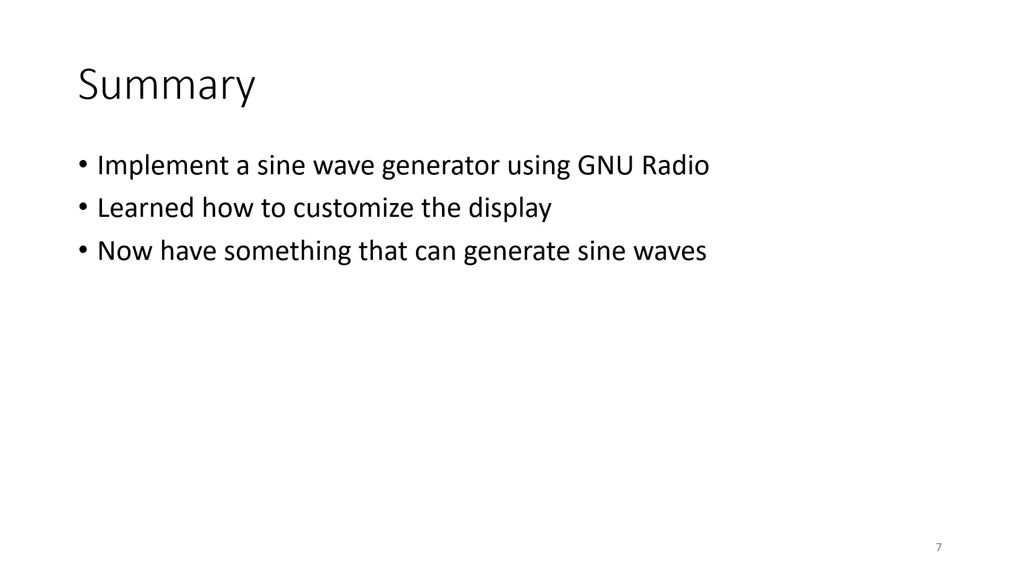
key("Right")
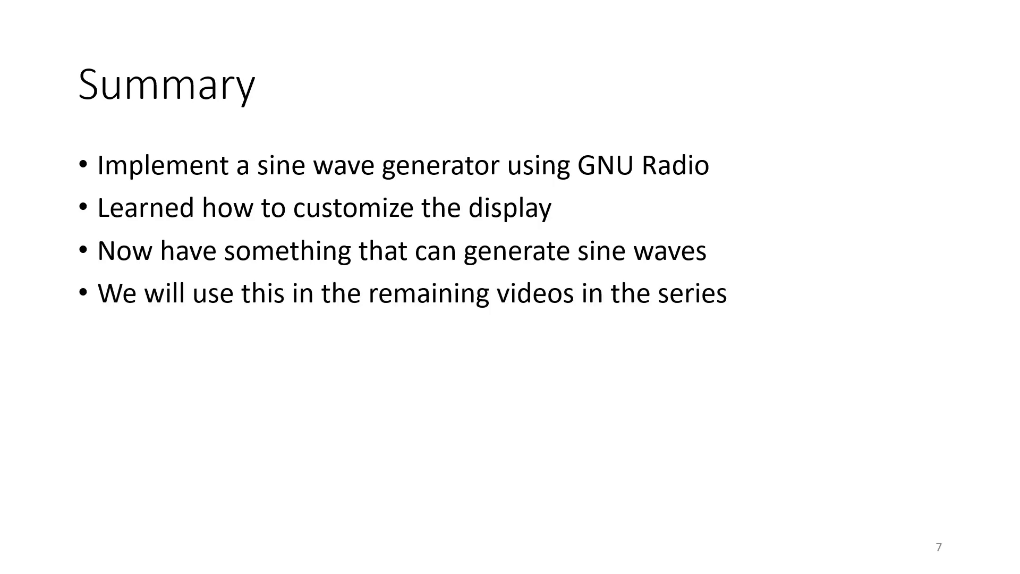